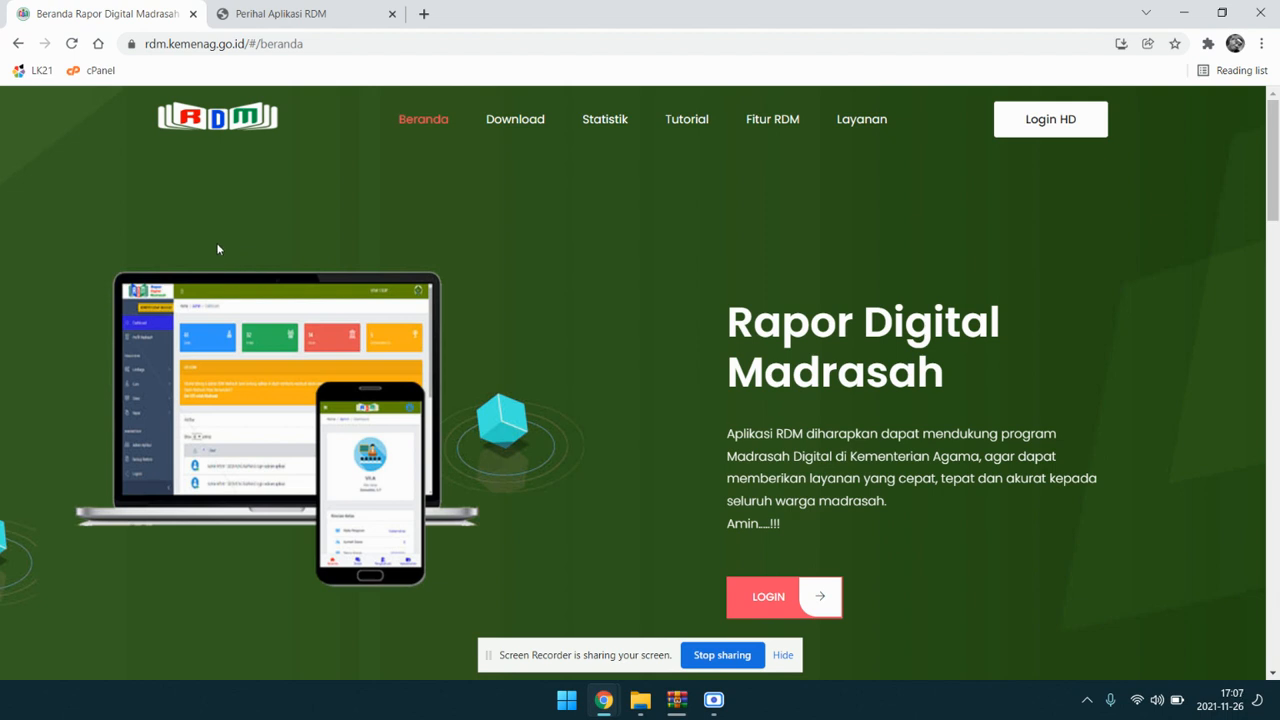
Read the circular letter PDF about the RDM application and close its browser tab.
click(300, 13)
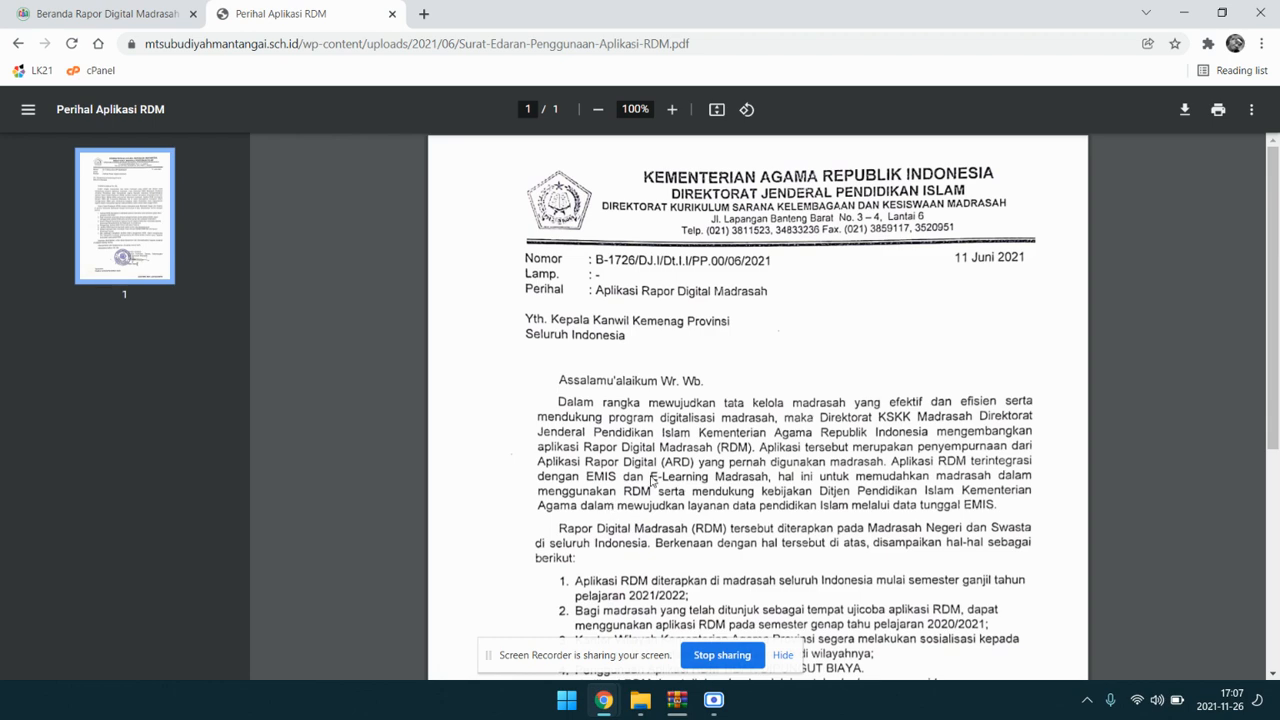
scroll(652, 480, down, 3)
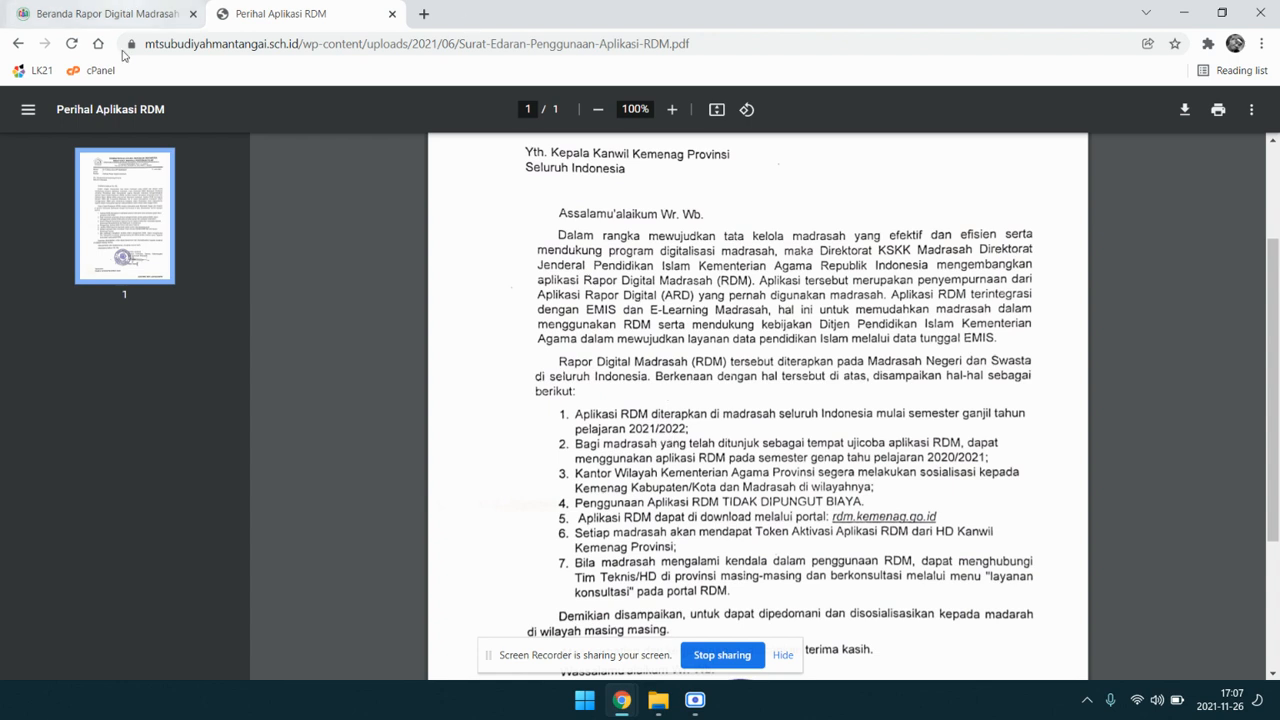
click(126, 10)
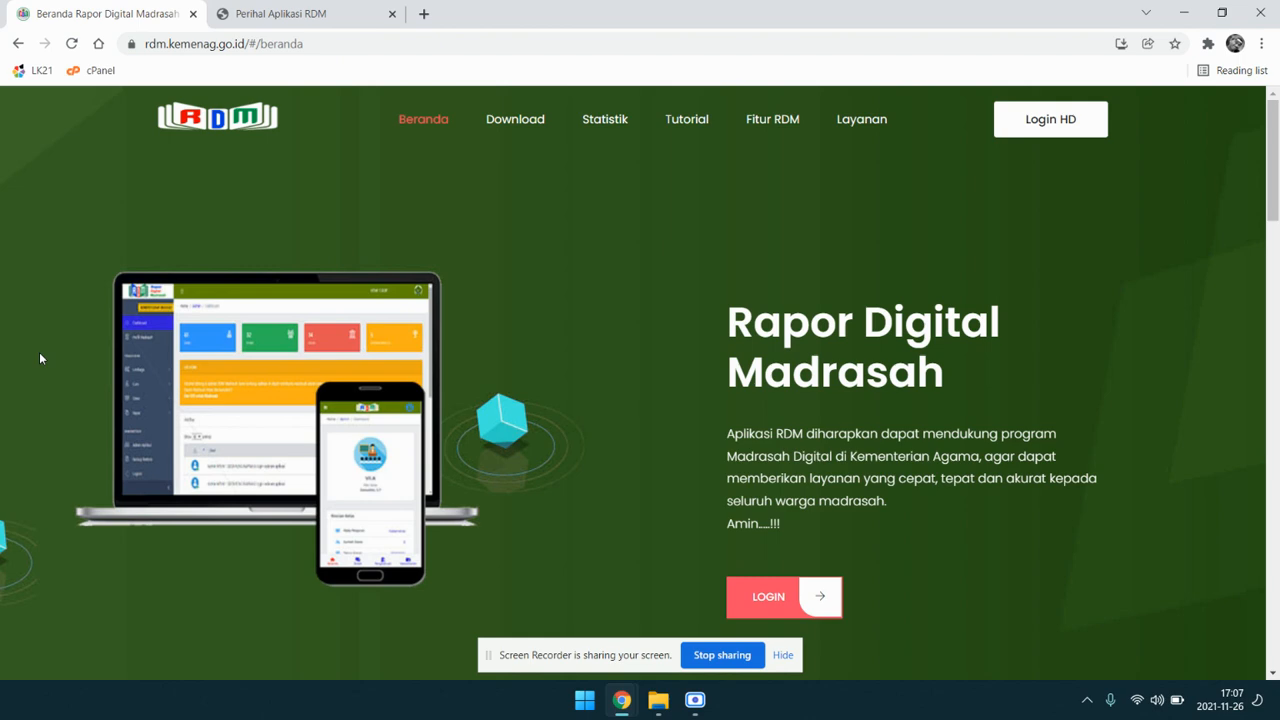
click(252, 13)
click(121, 8)
click(368, 6)
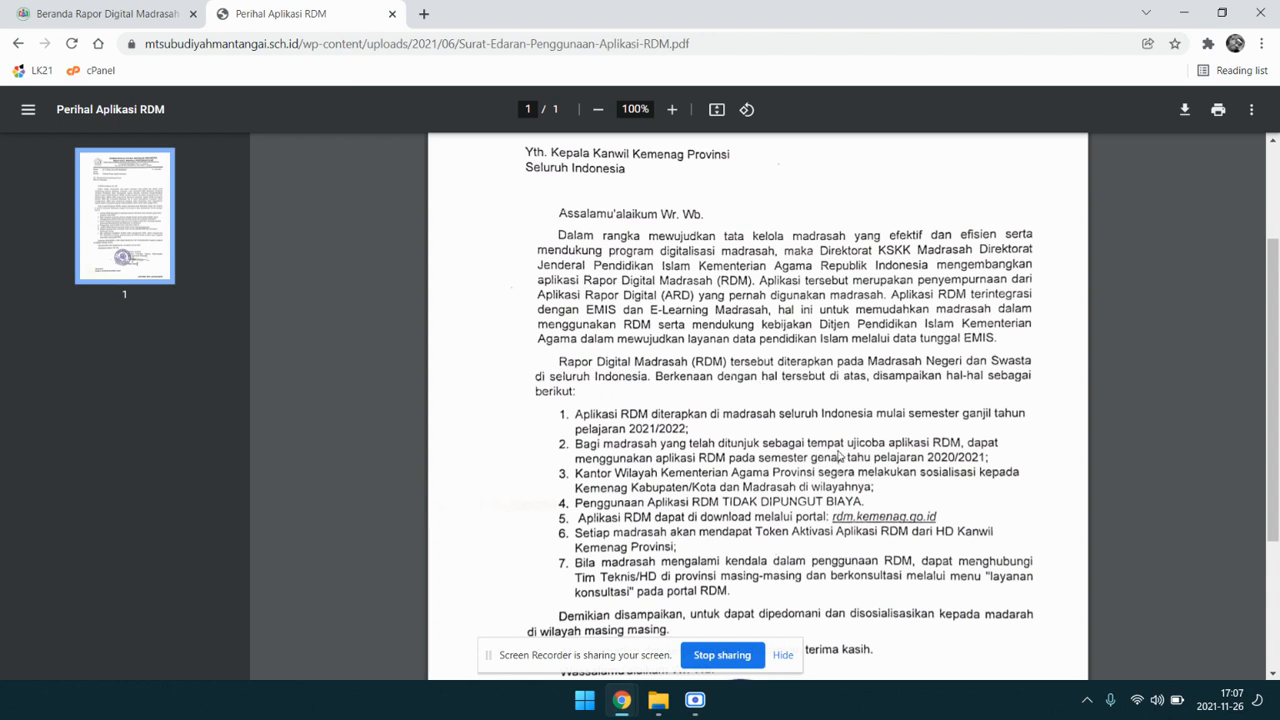
click(392, 14)
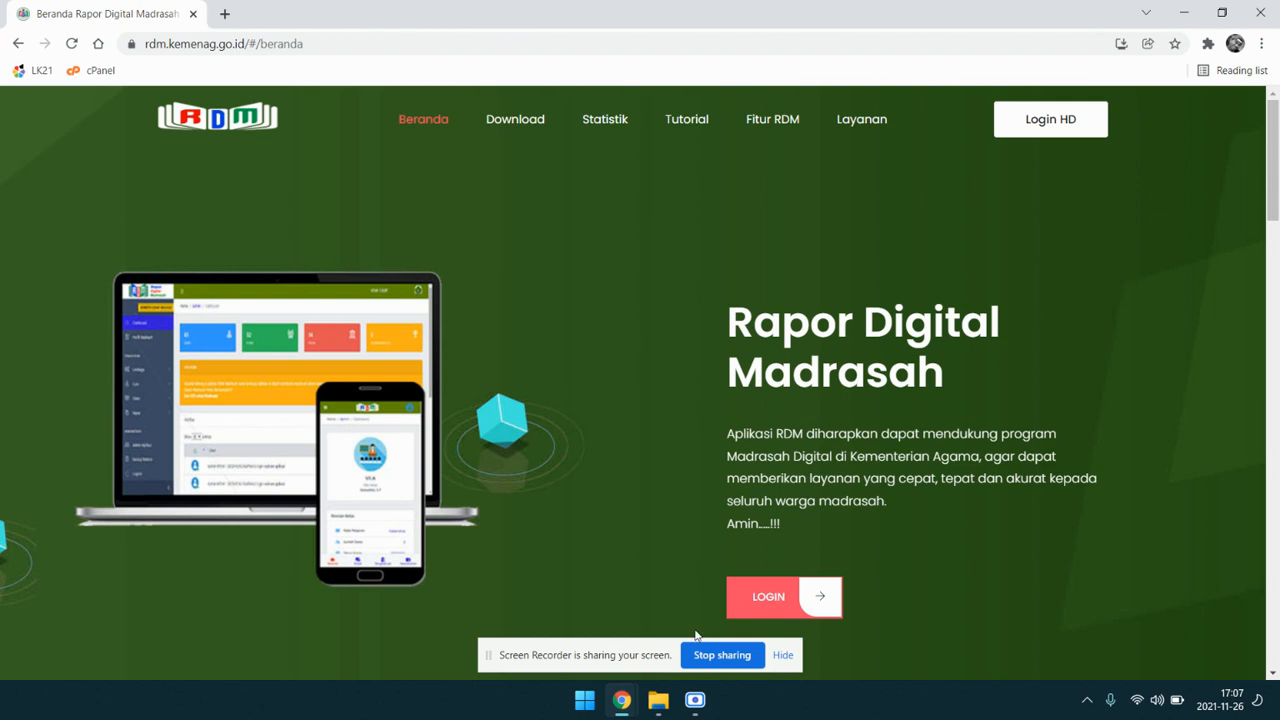
drag(648, 654, 1086, 168)
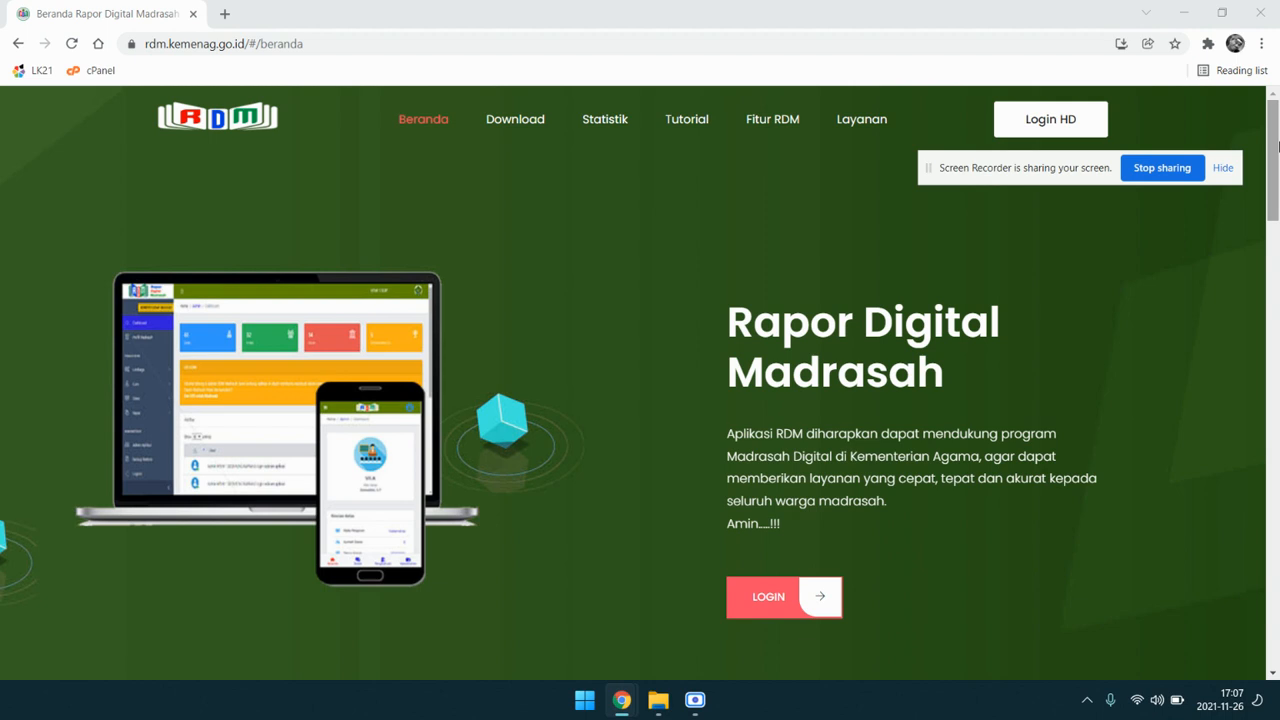
click(1277, 147)
drag(1277, 147, 1277, 119)
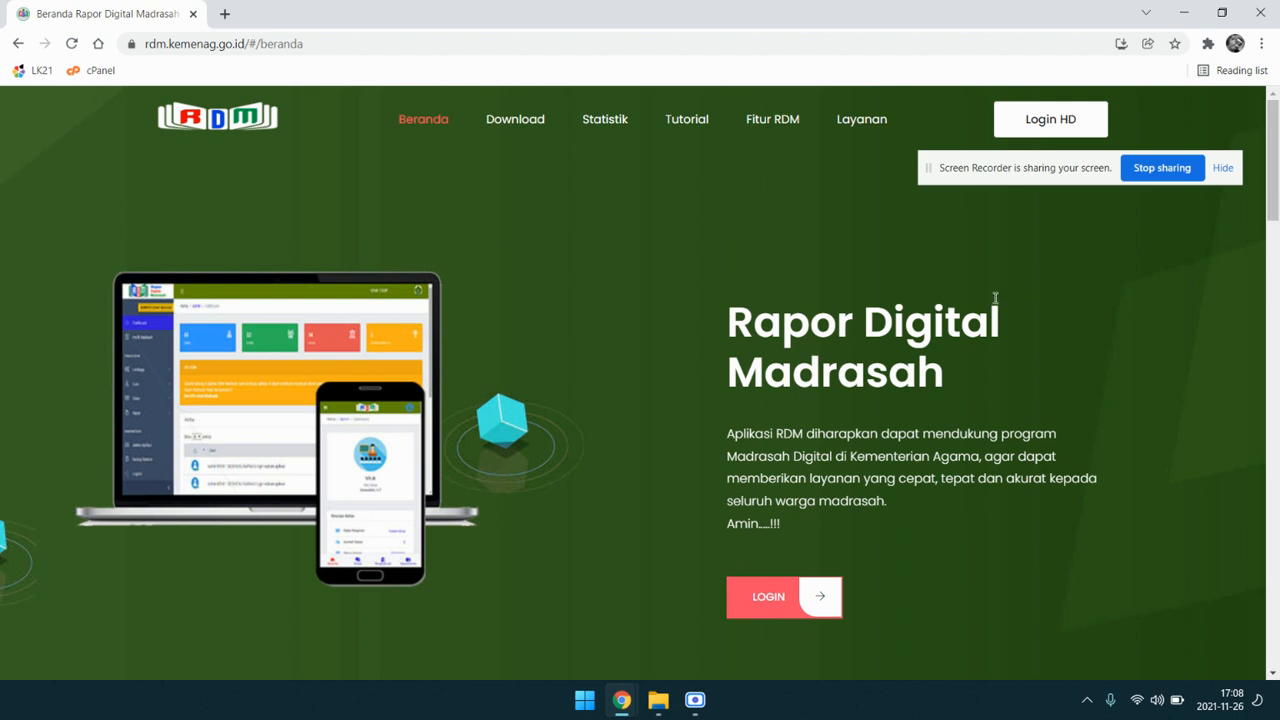
drag(145, 43, 247, 64)
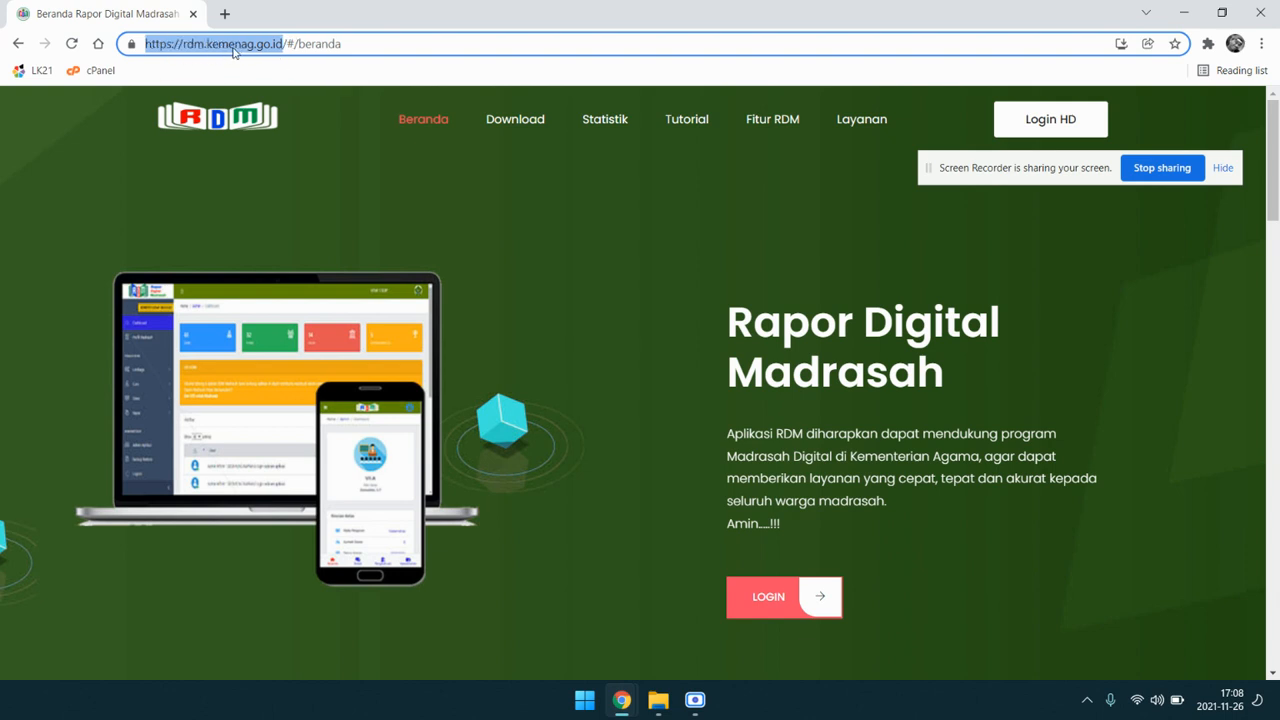
click(553, 170)
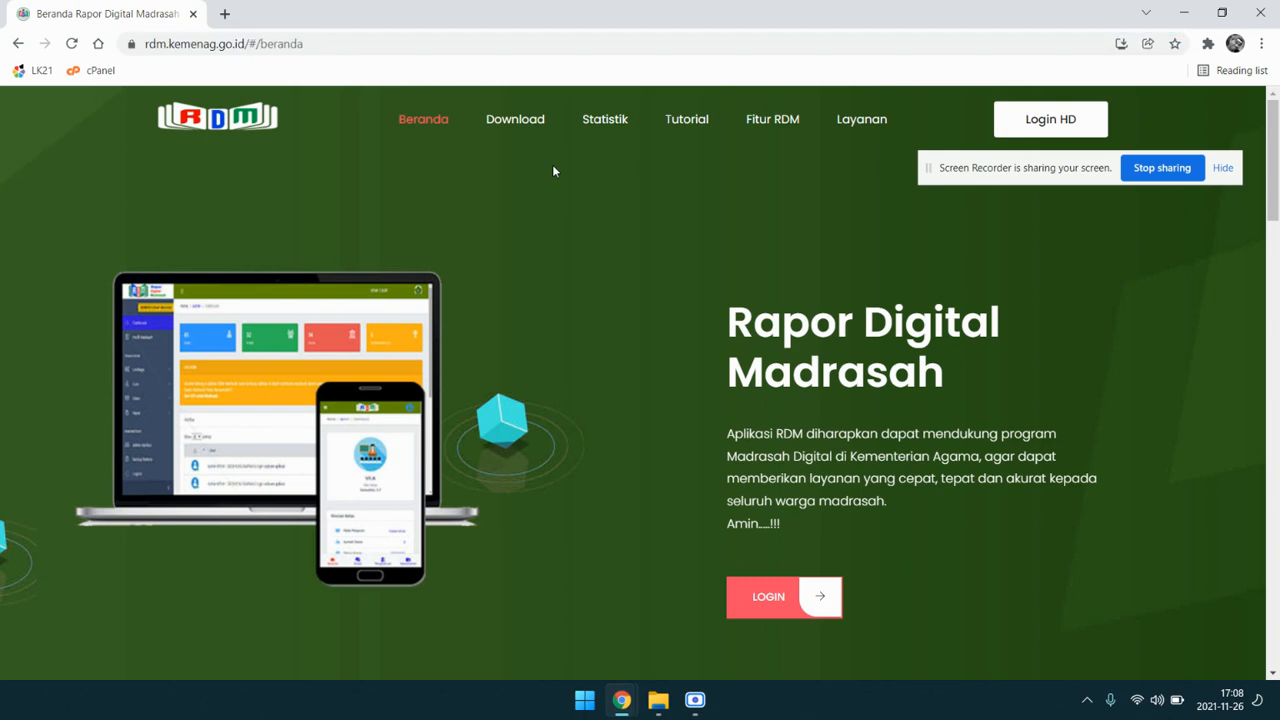
Open the RDM site's Download page and examine the VDI, XAMPP/Installer and Hosting versions with their requirements.
click(519, 120)
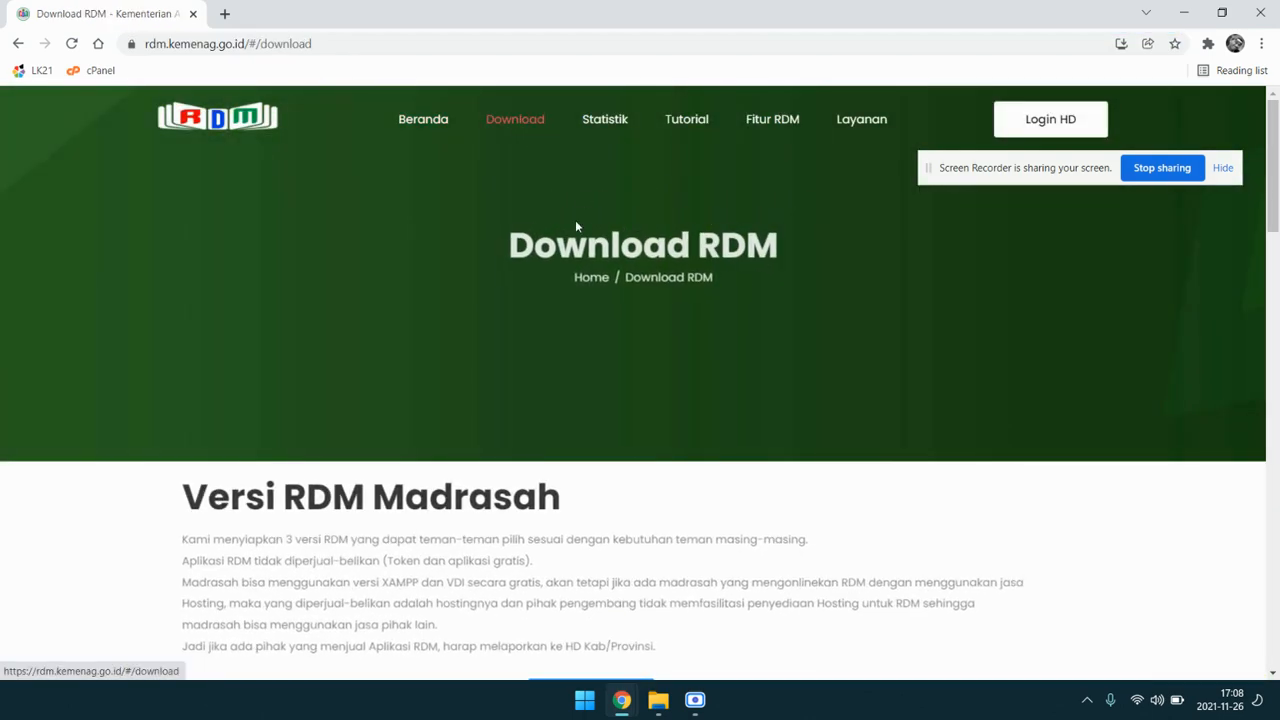
scroll(590, 310, down, 1)
scroll(590, 312, down, 7)
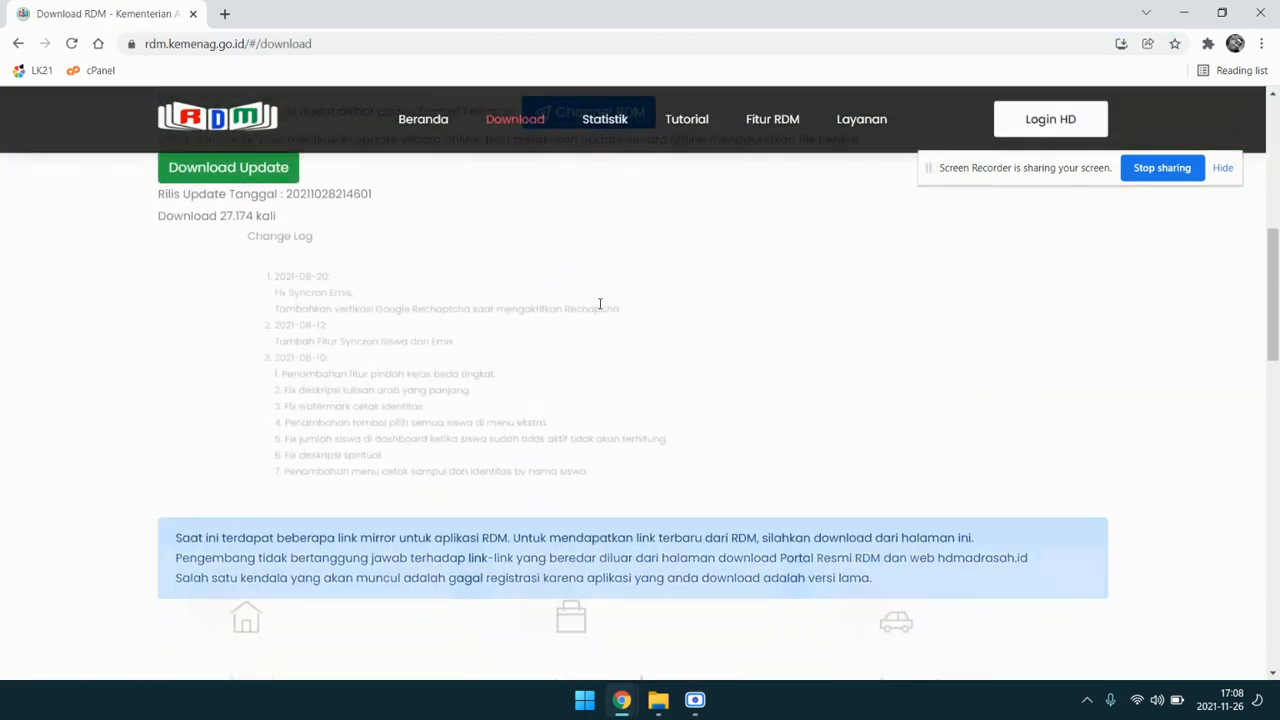
scroll(600, 307, down, 1)
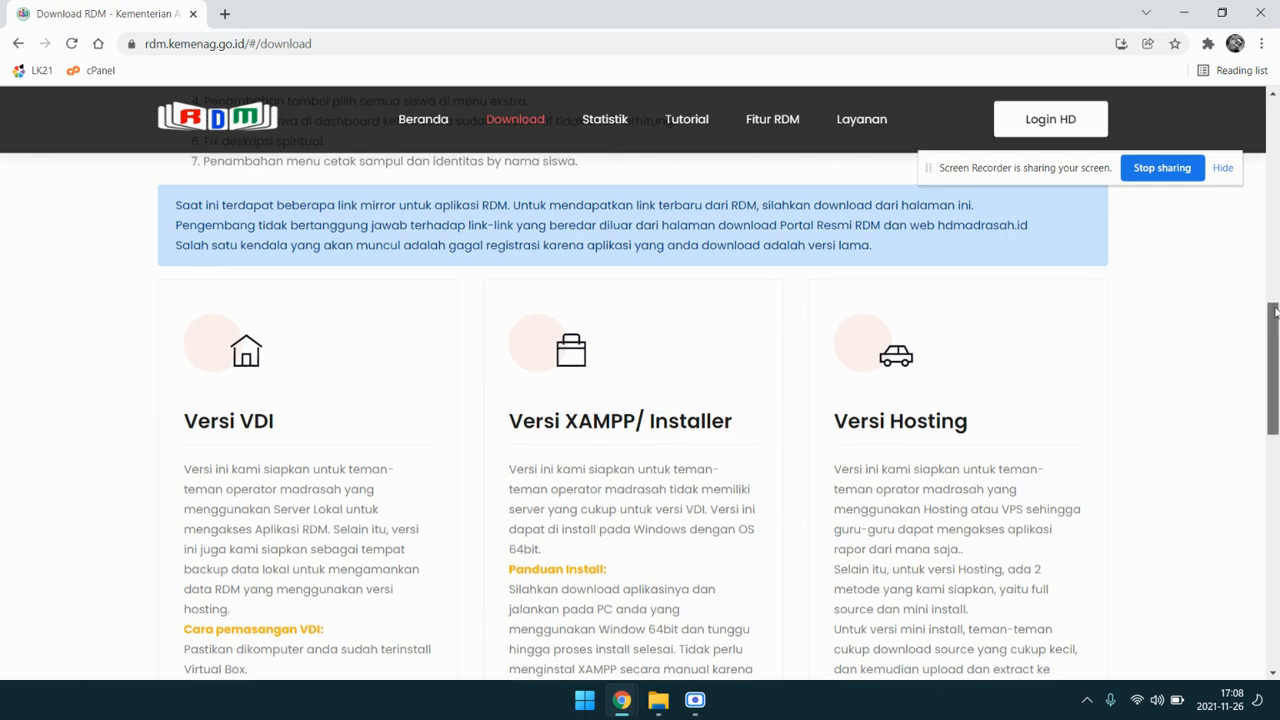
mouse_move(1275, 312)
mouse_down()
mouse_move(1262, 439)
mouse_move(1275, 332)
mouse_up()
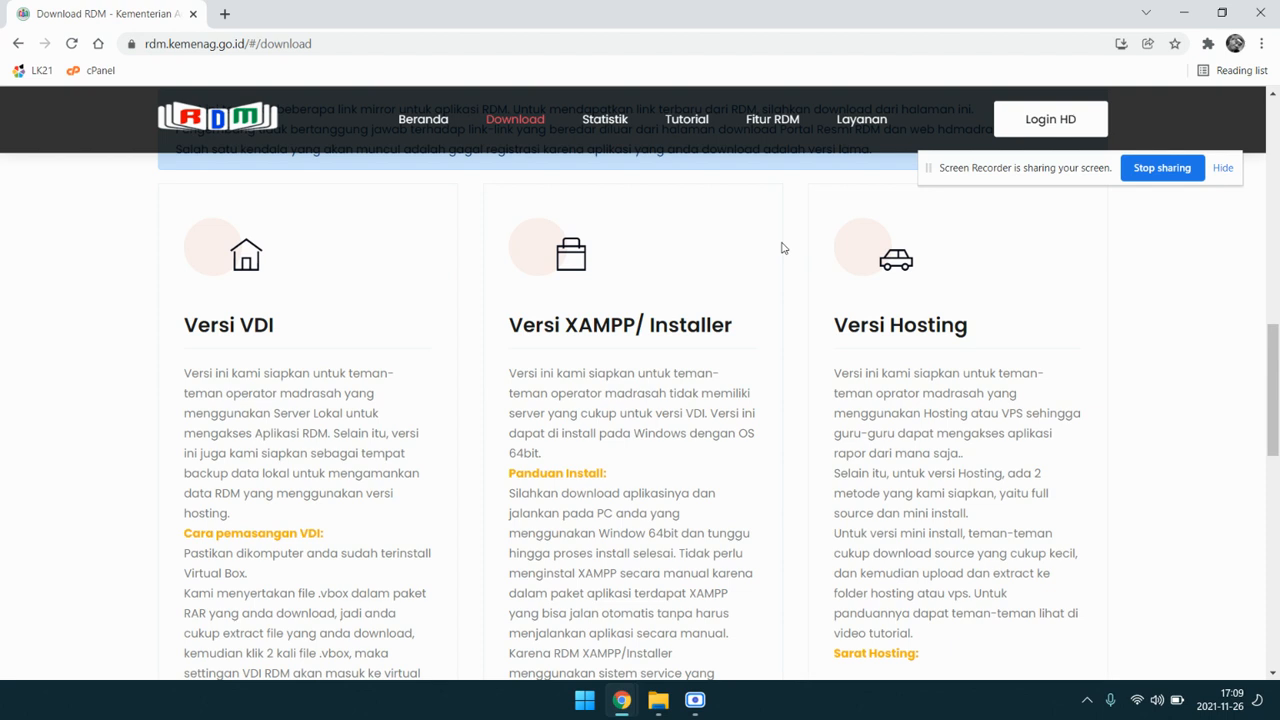
scroll(671, 300, down, 5)
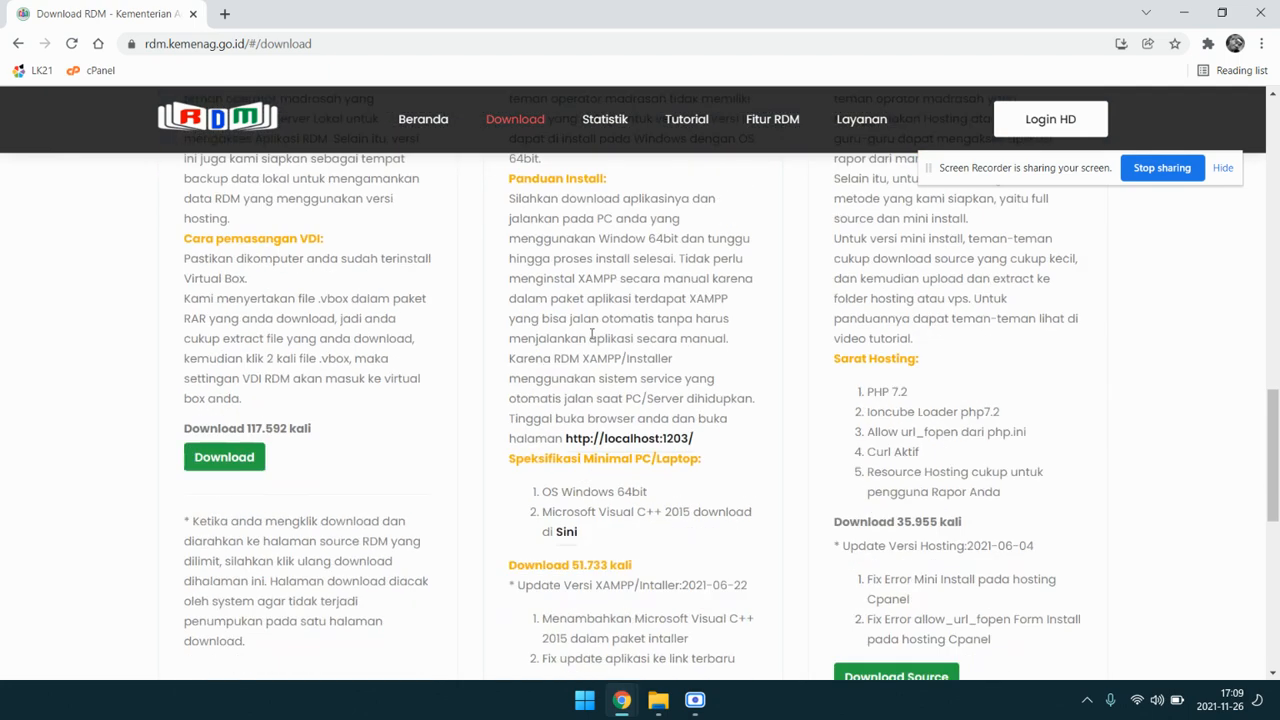
scroll(114, 457, up, 2)
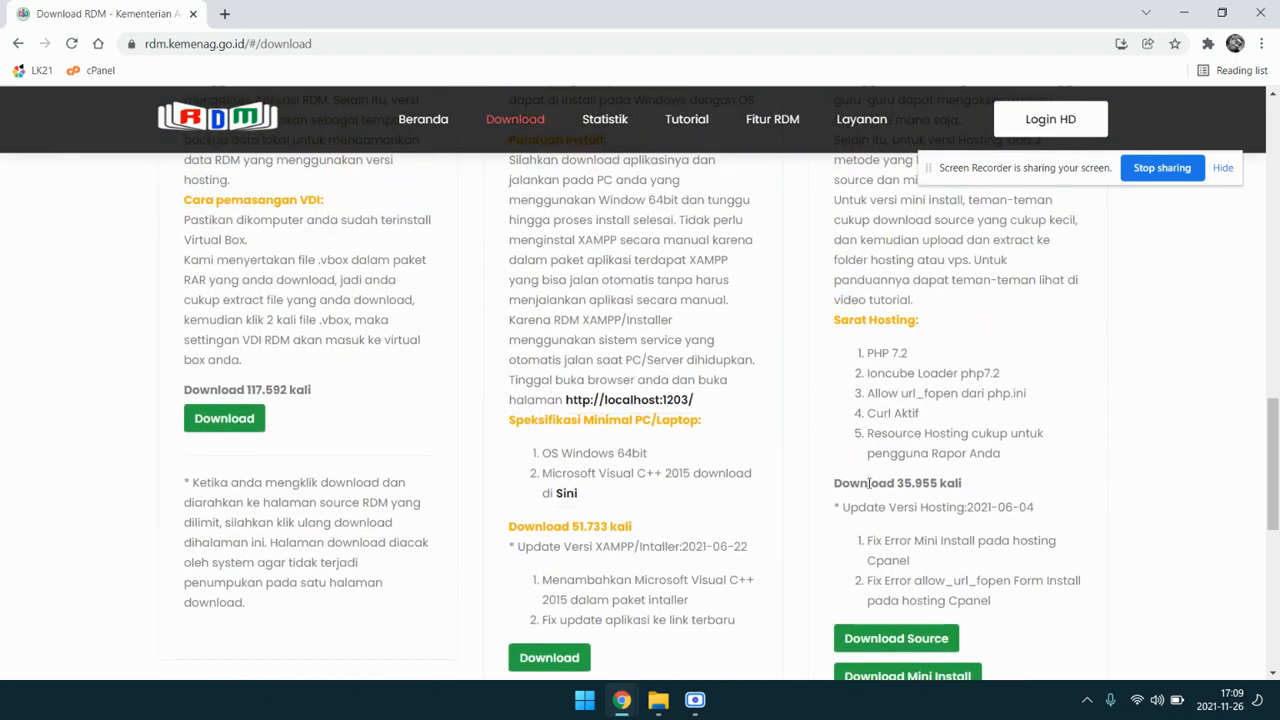
scroll(882, 481, up, 7)
scroll(882, 481, up, 6)
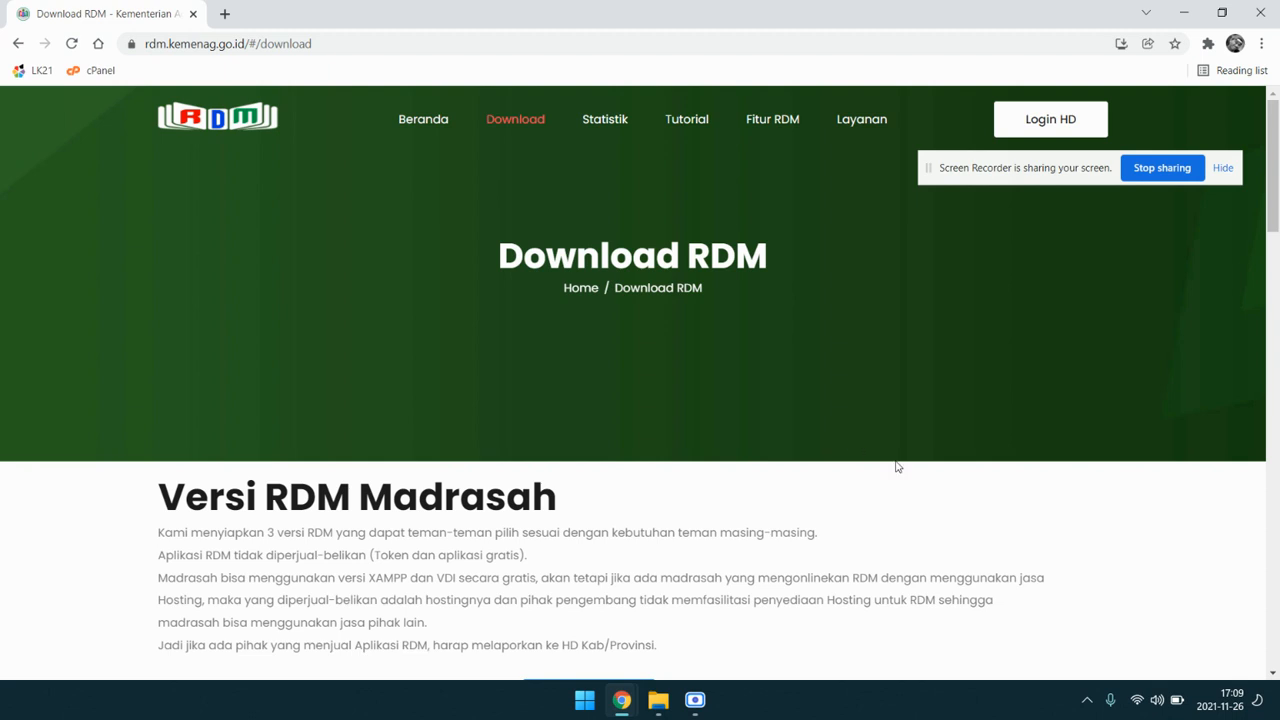
drag(1012, 174, 987, 272)
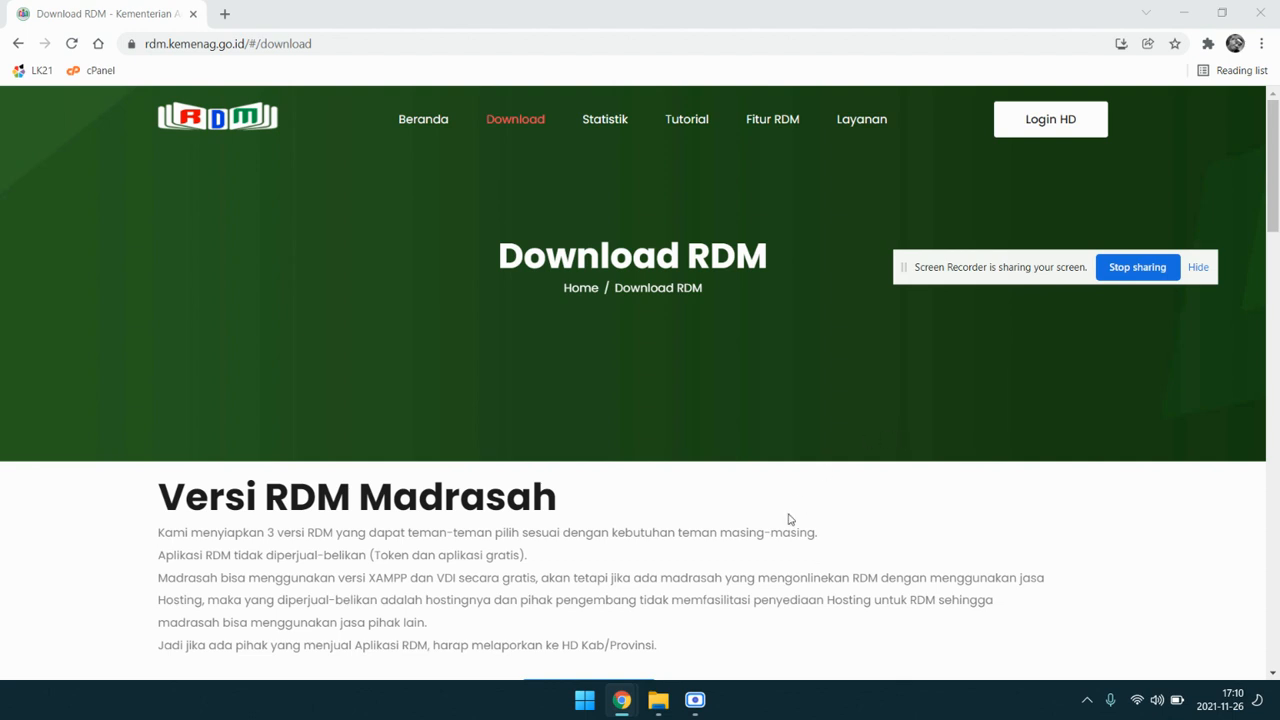
mouse_move(622, 705)
click(1187, 6)
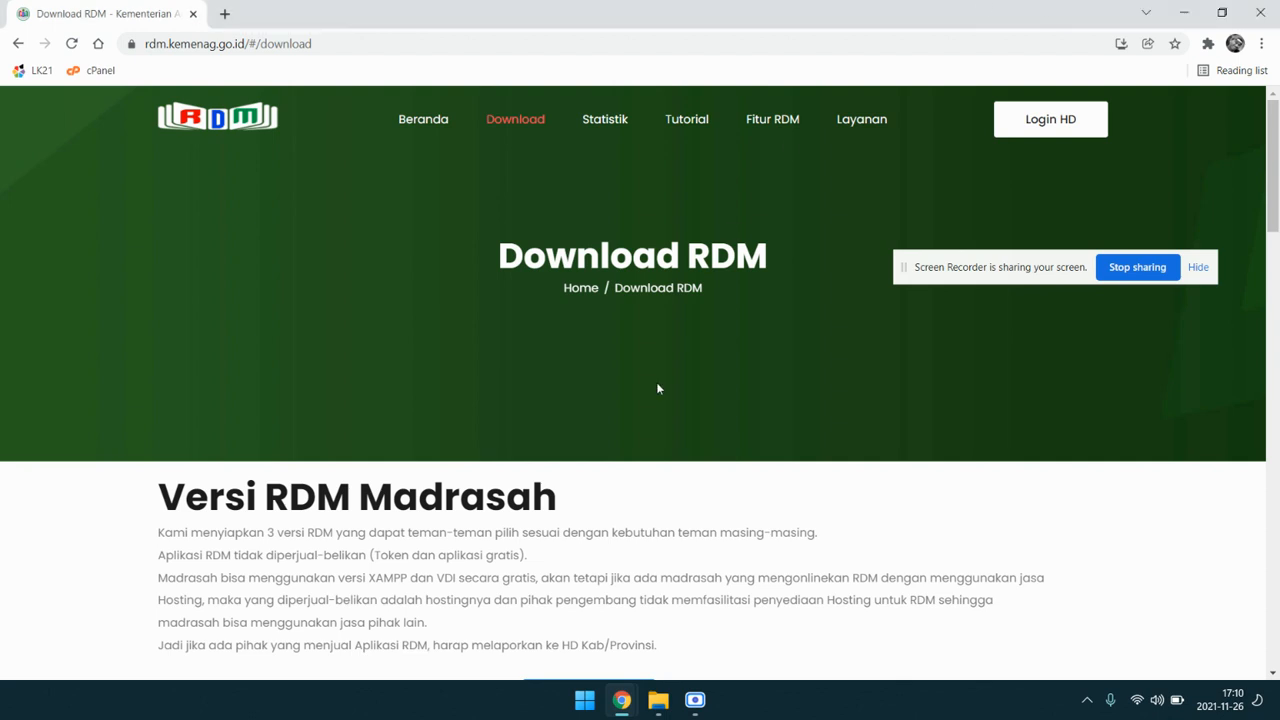
Review the RDM download page to locate the download link for the VDI version.
scroll(696, 396, down, 5)
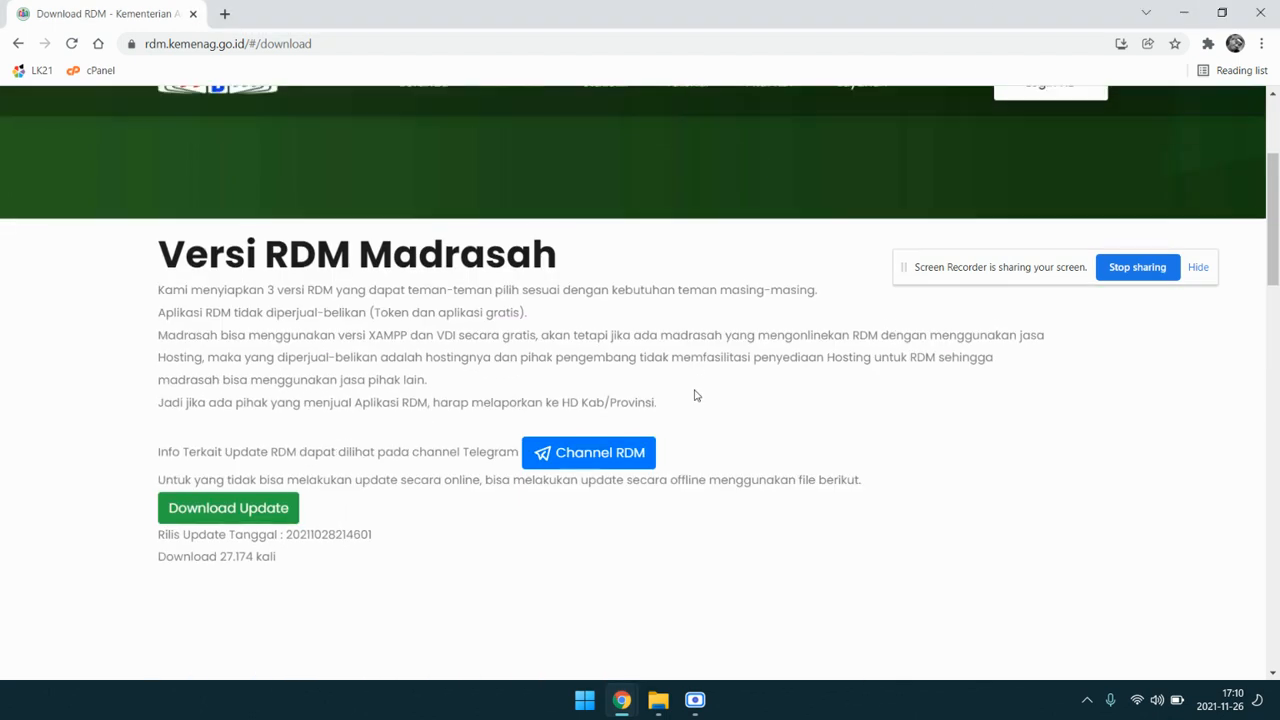
scroll(694, 394, up, 5)
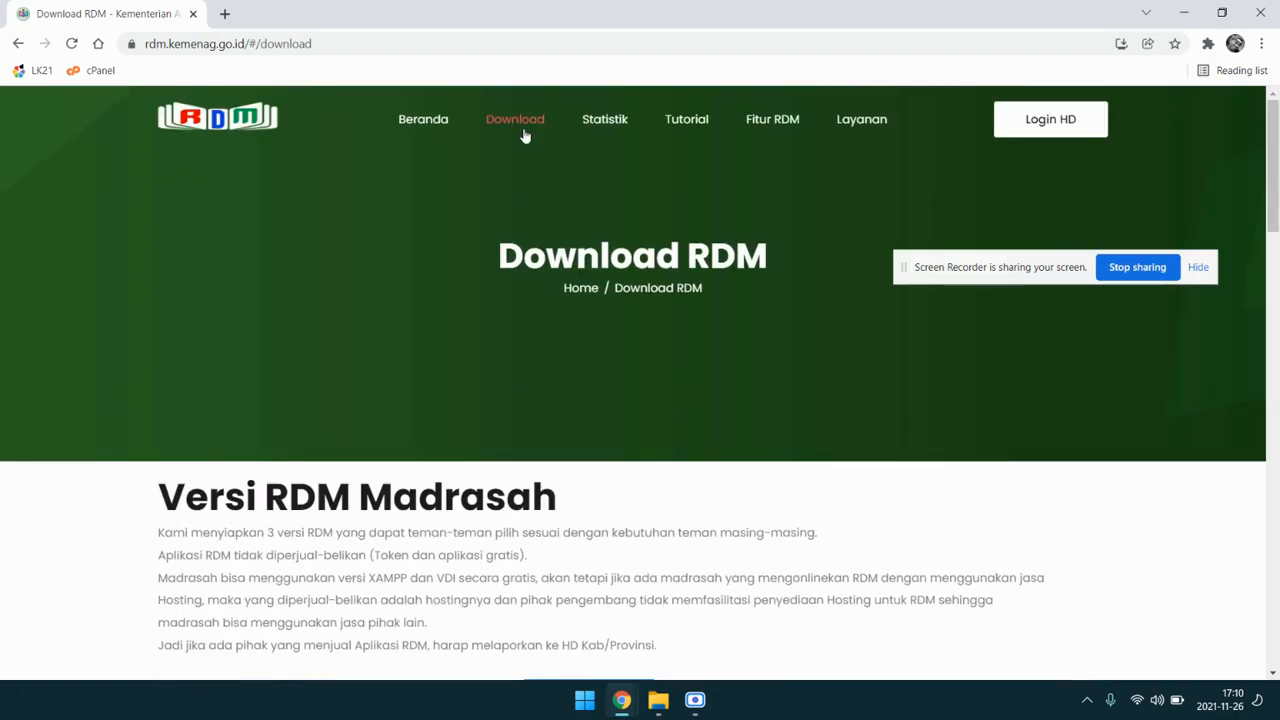
scroll(331, 438, down, 5)
scroll(331, 438, down, 10)
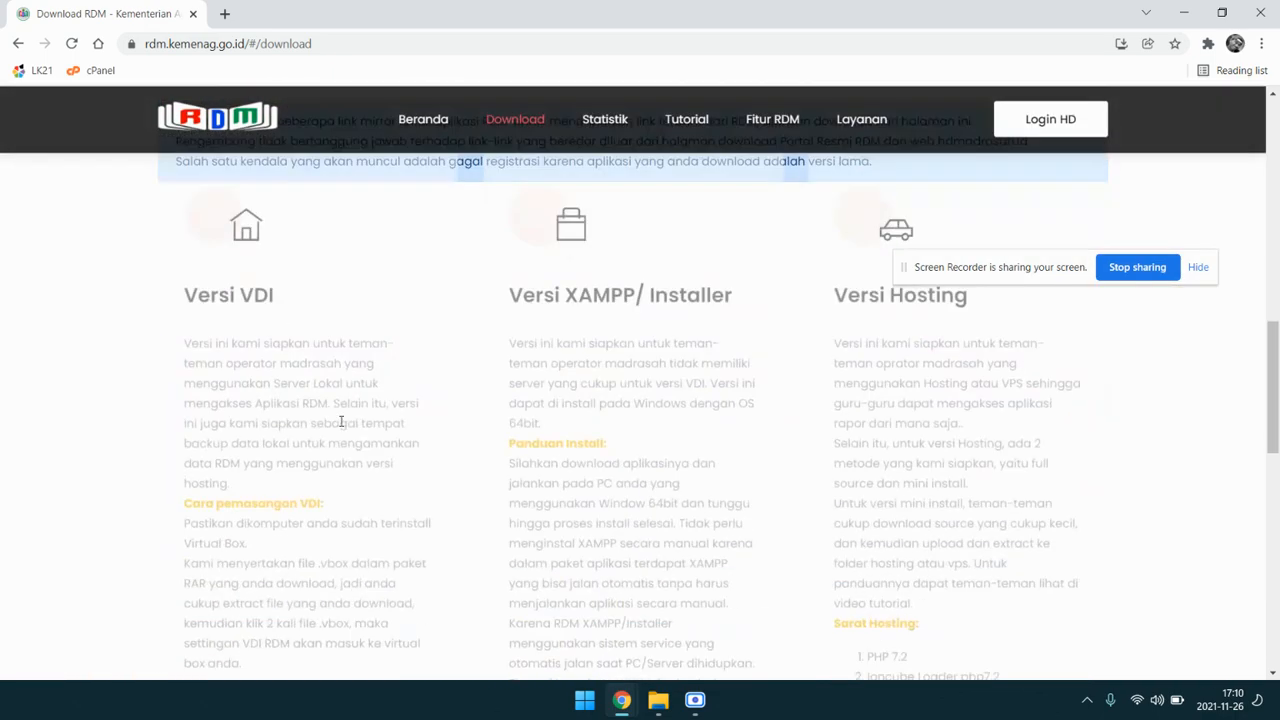
scroll(233, 264, up, 2)
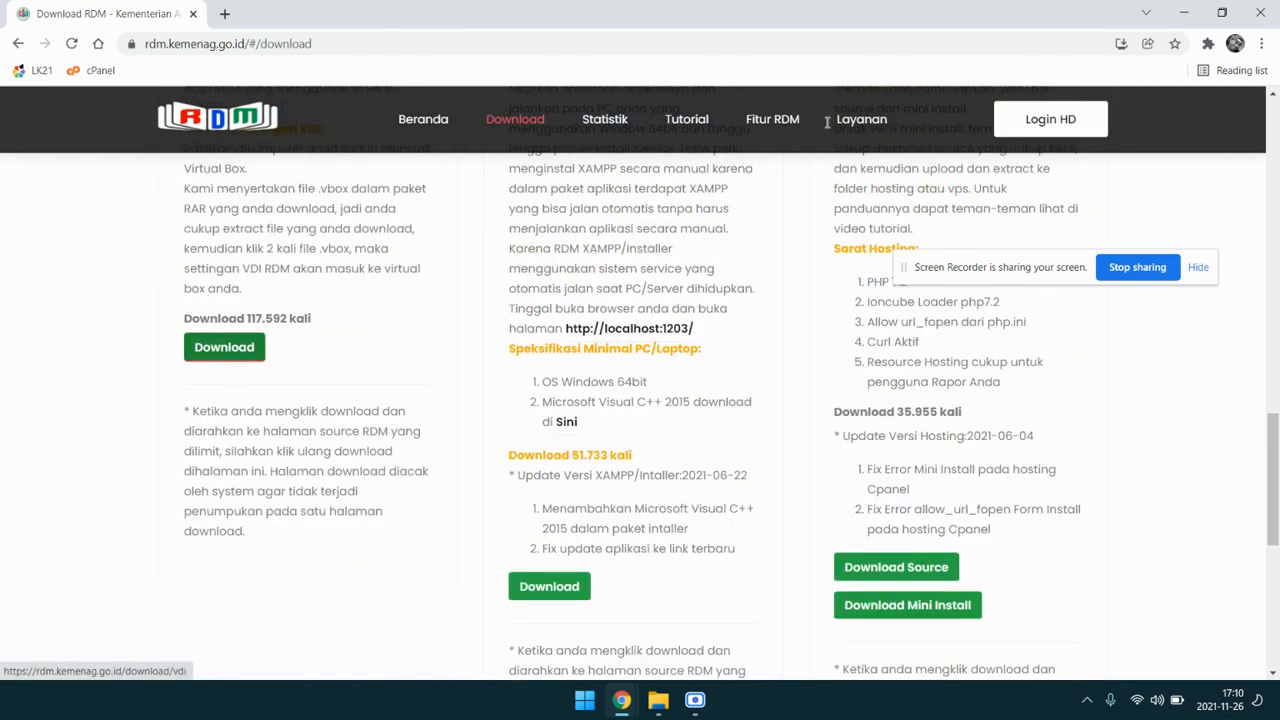
Switch to the RDM folder in File Explorer, inspect the extracted RDMMadrasahVDI folder's files, and select the VirtualBox-6.1.18-142142-Win installer.
mouse_move(662, 703)
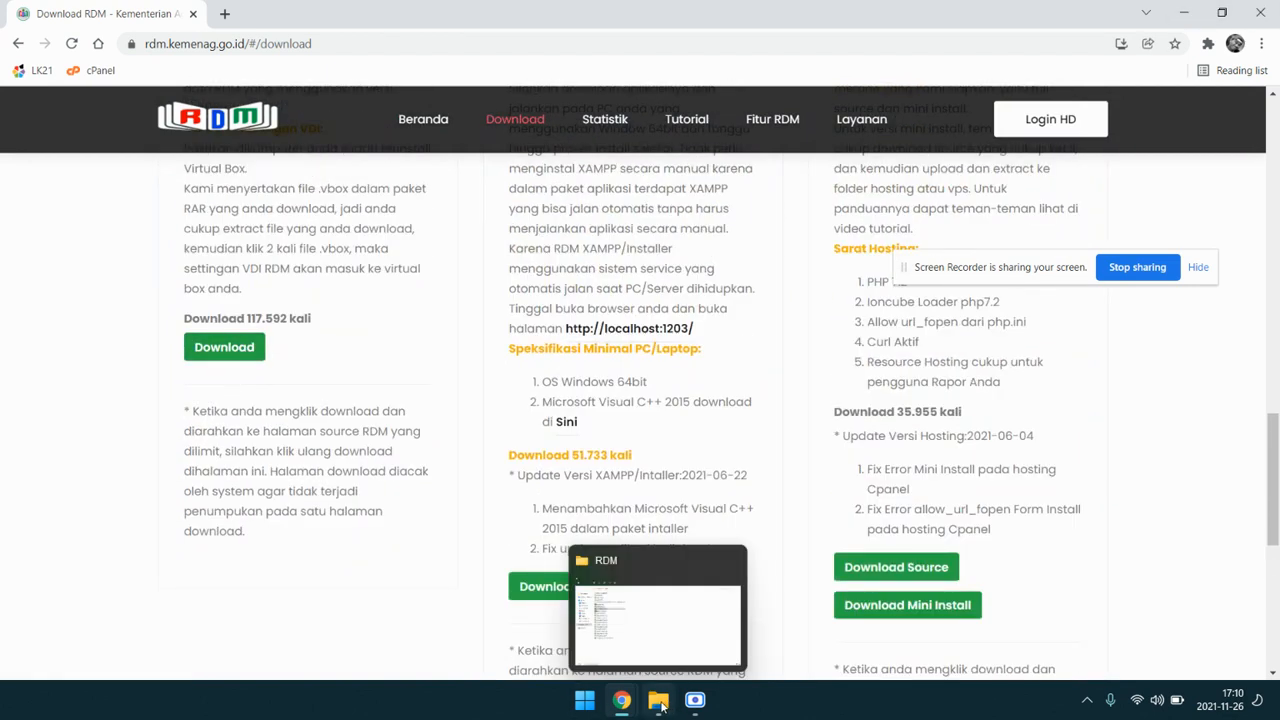
click(663, 638)
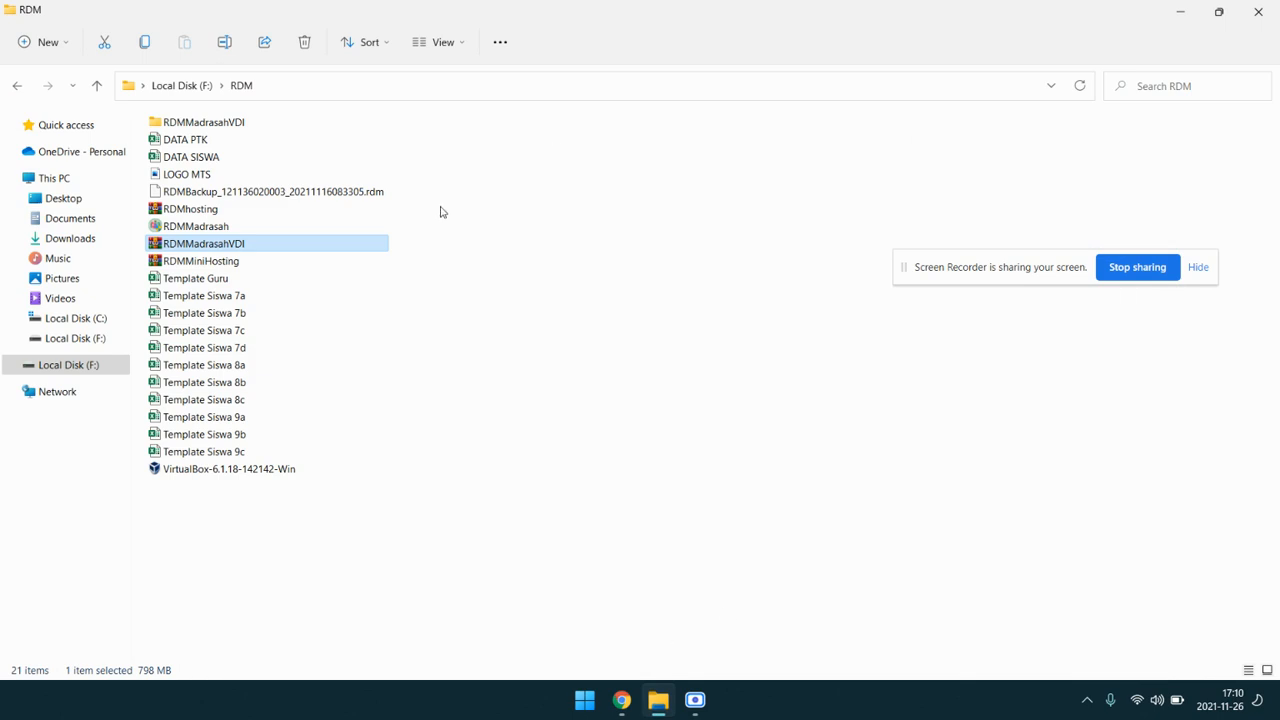
click(219, 258)
click(222, 245)
double_click(223, 124)
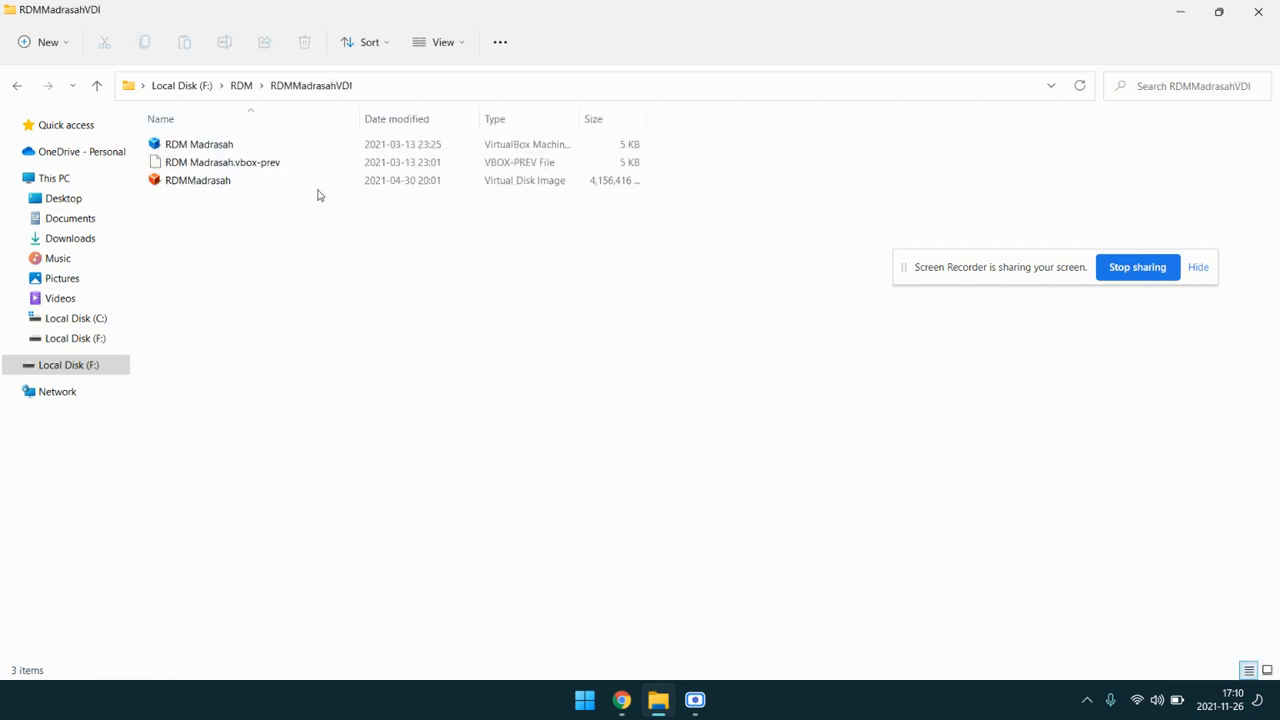
click(237, 85)
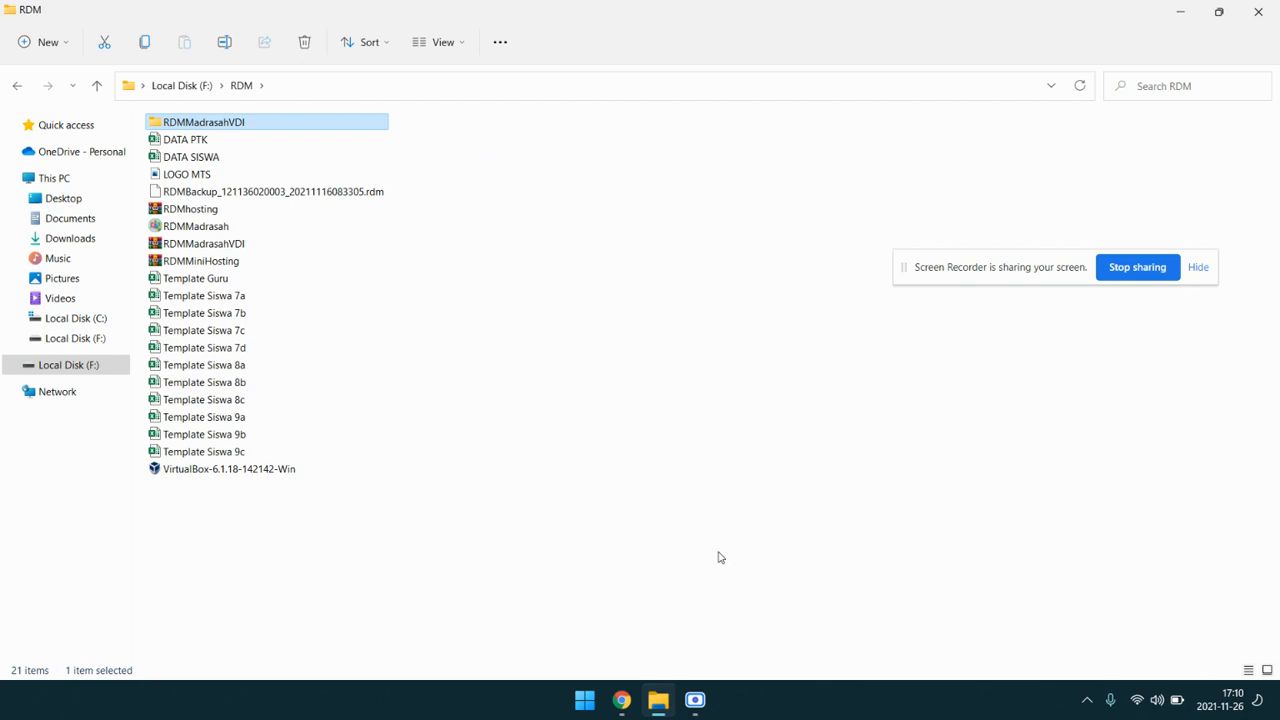
click(285, 469)
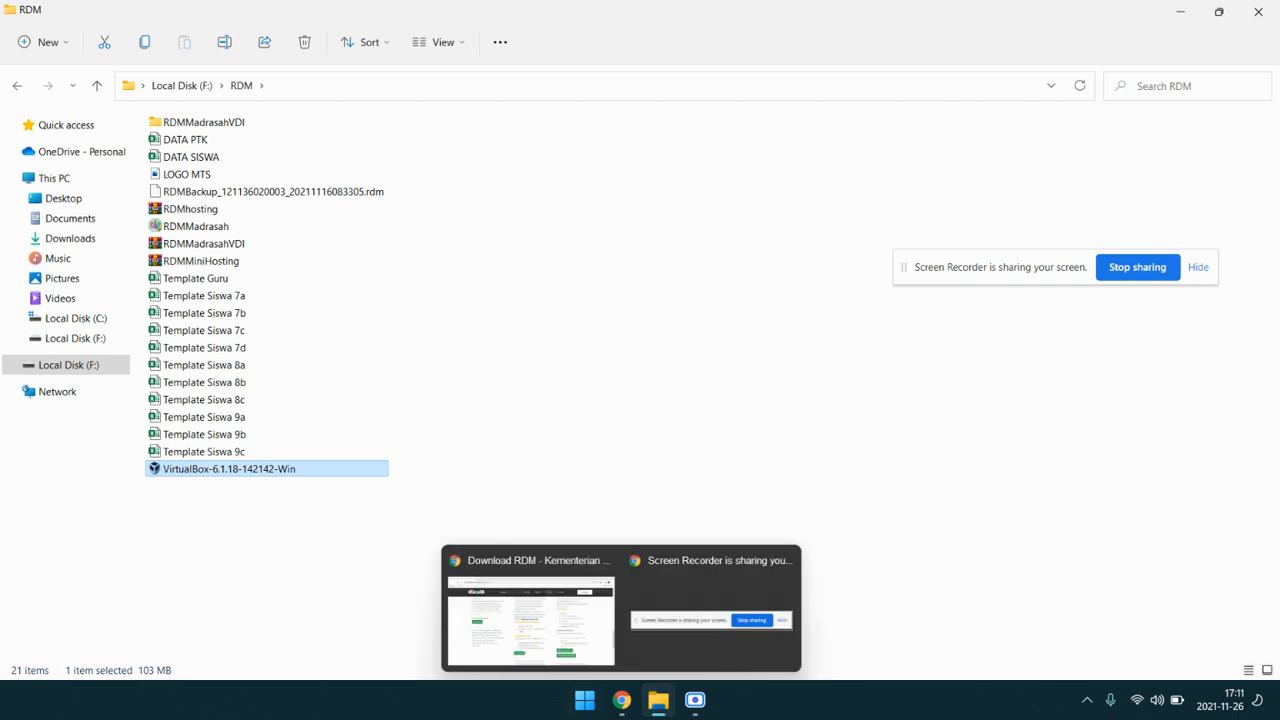
Launch Oracle VM VirtualBox from the recent apps in Windows search.
click(586, 700)
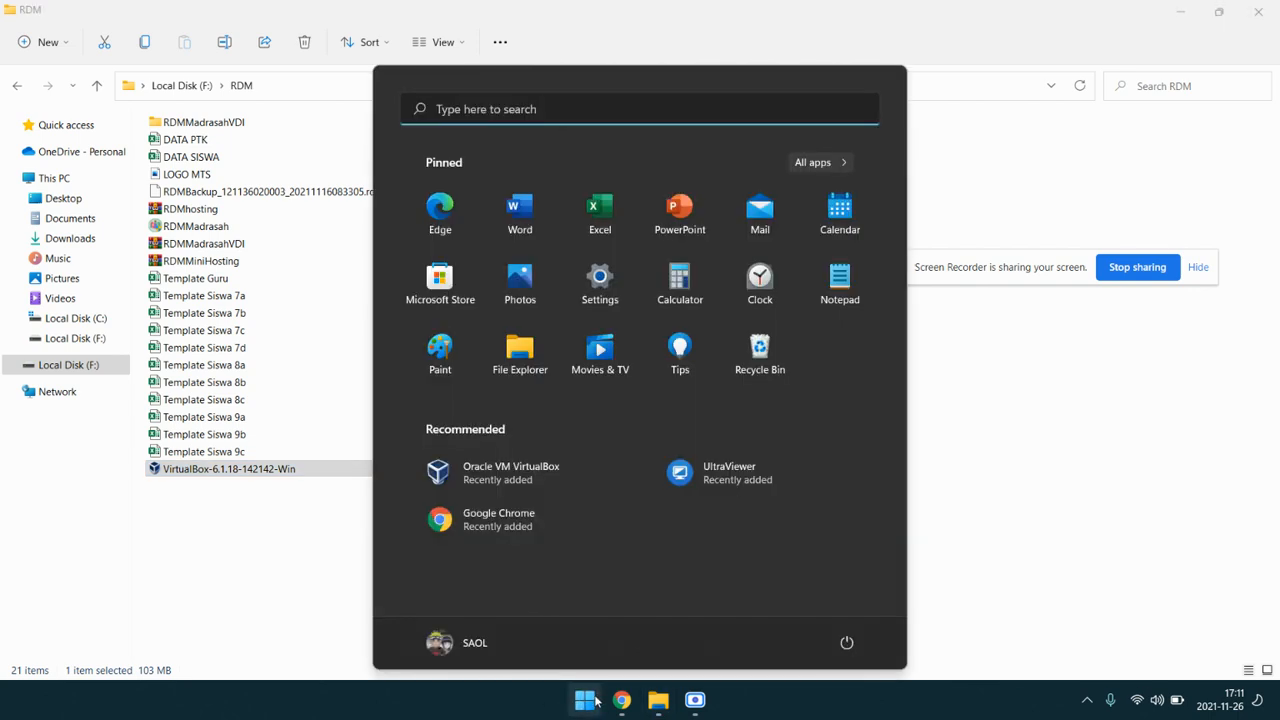
click(633, 110)
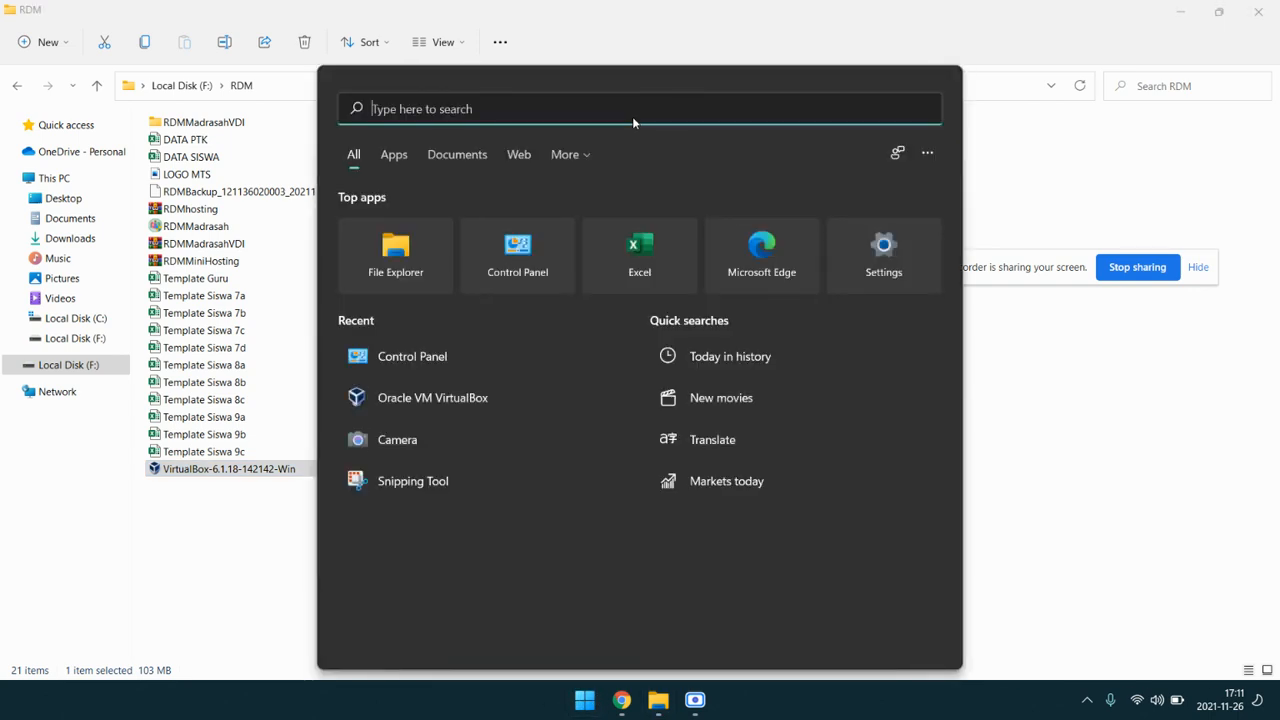
click(526, 395)
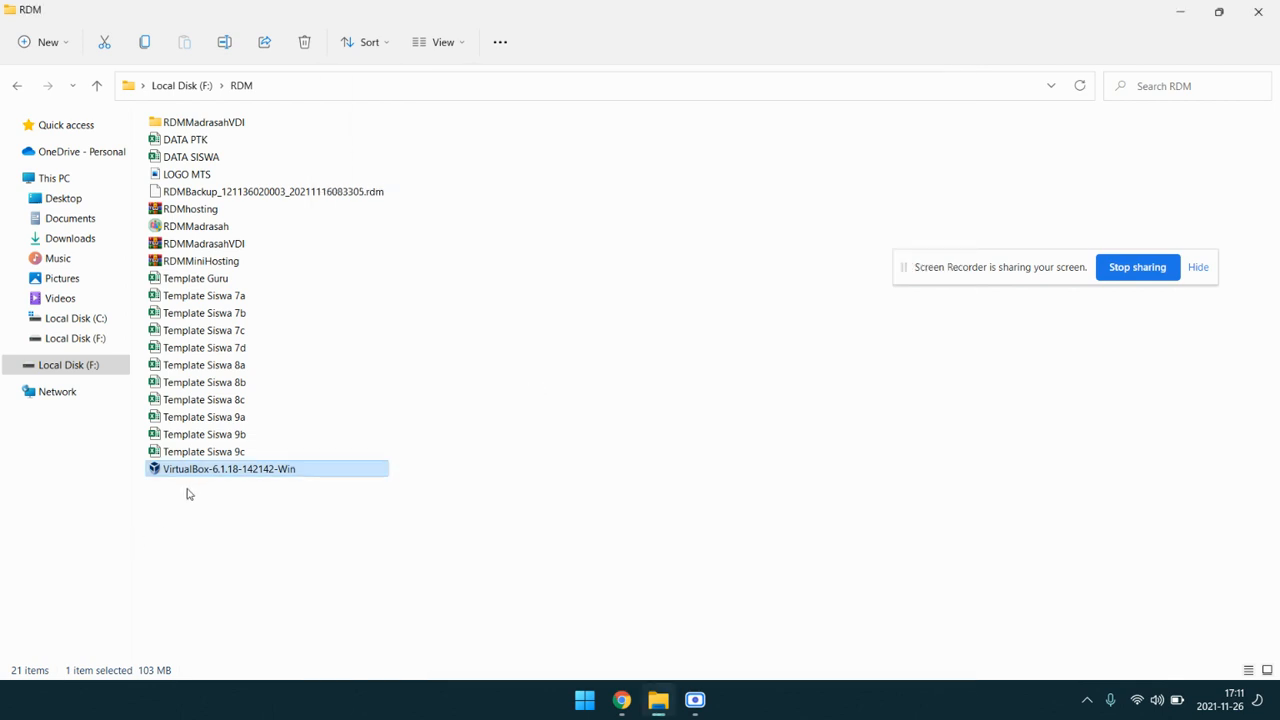
Minimize the File Explorer and Screen Recorder windows and reposition the VirtualBox Manager window on the desktop.
click(1180, 8)
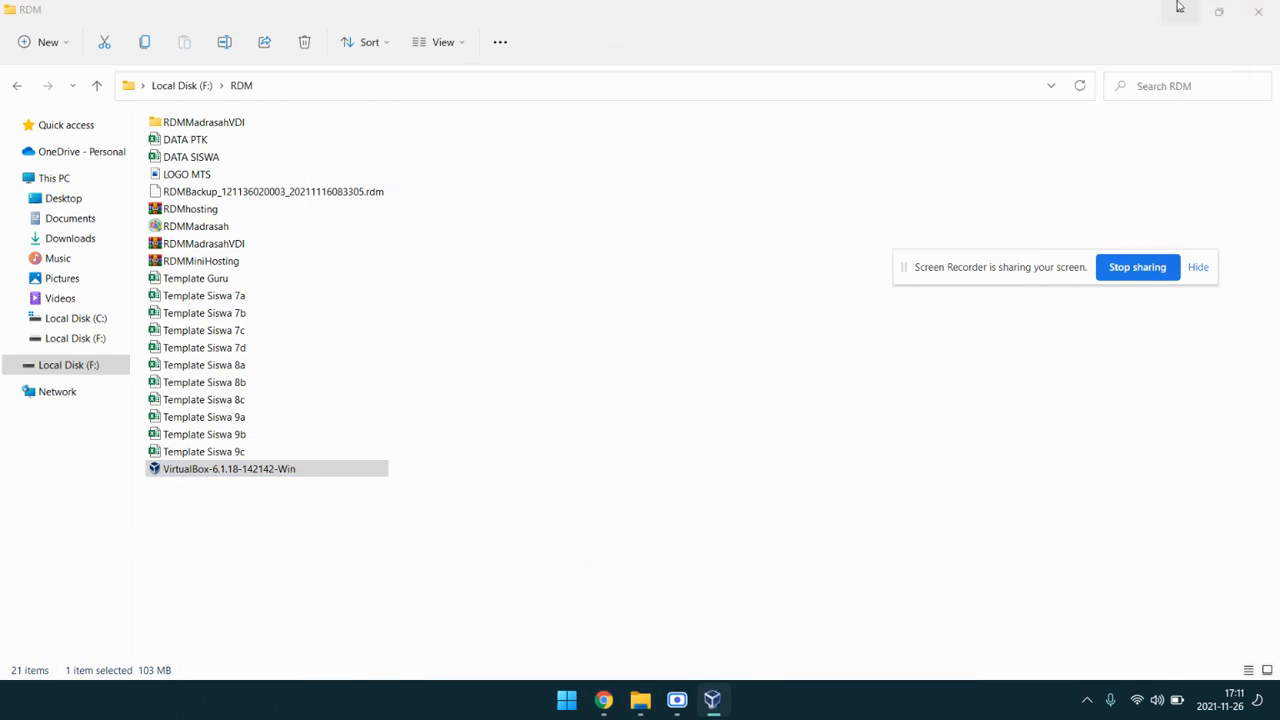
click(1184, 8)
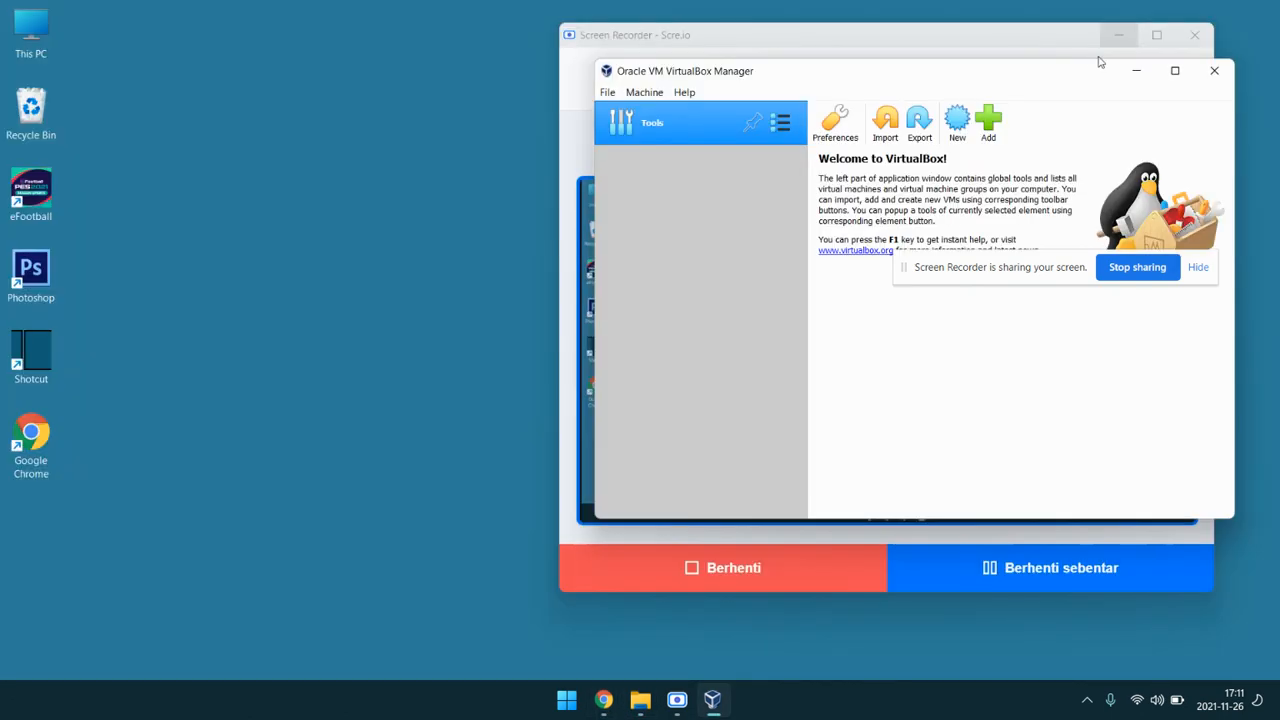
click(1100, 45)
click(1118, 35)
drag(1068, 73, 557, 26)
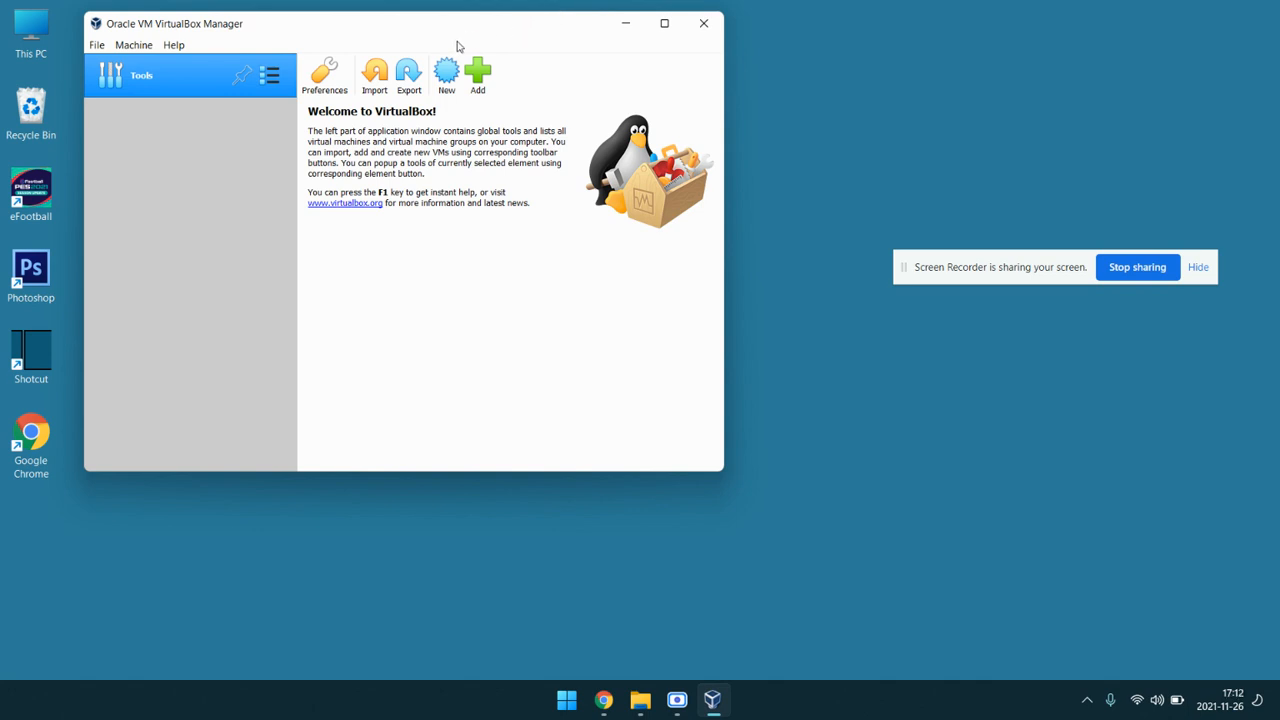
drag(465, 25, 610, 78)
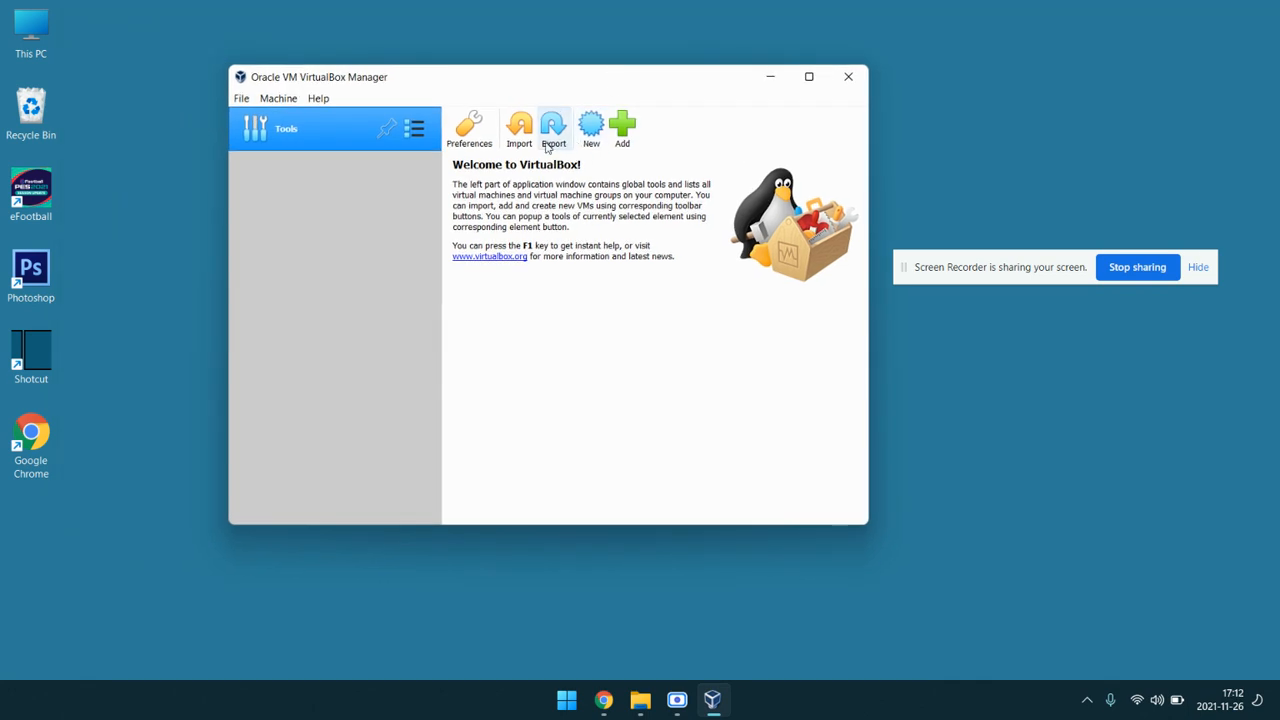
Start creating a new virtual machine named RDM with type Linux and version Ubuntu (64-bit).
click(592, 121)
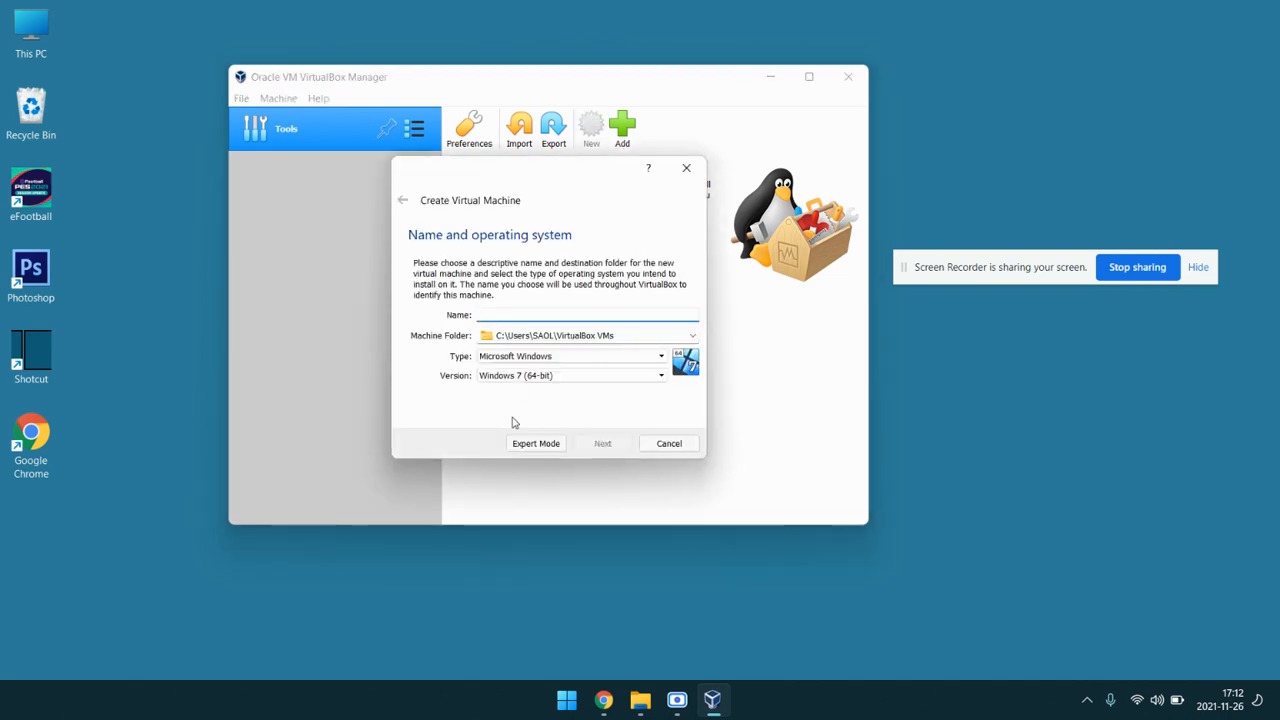
text(RDM)
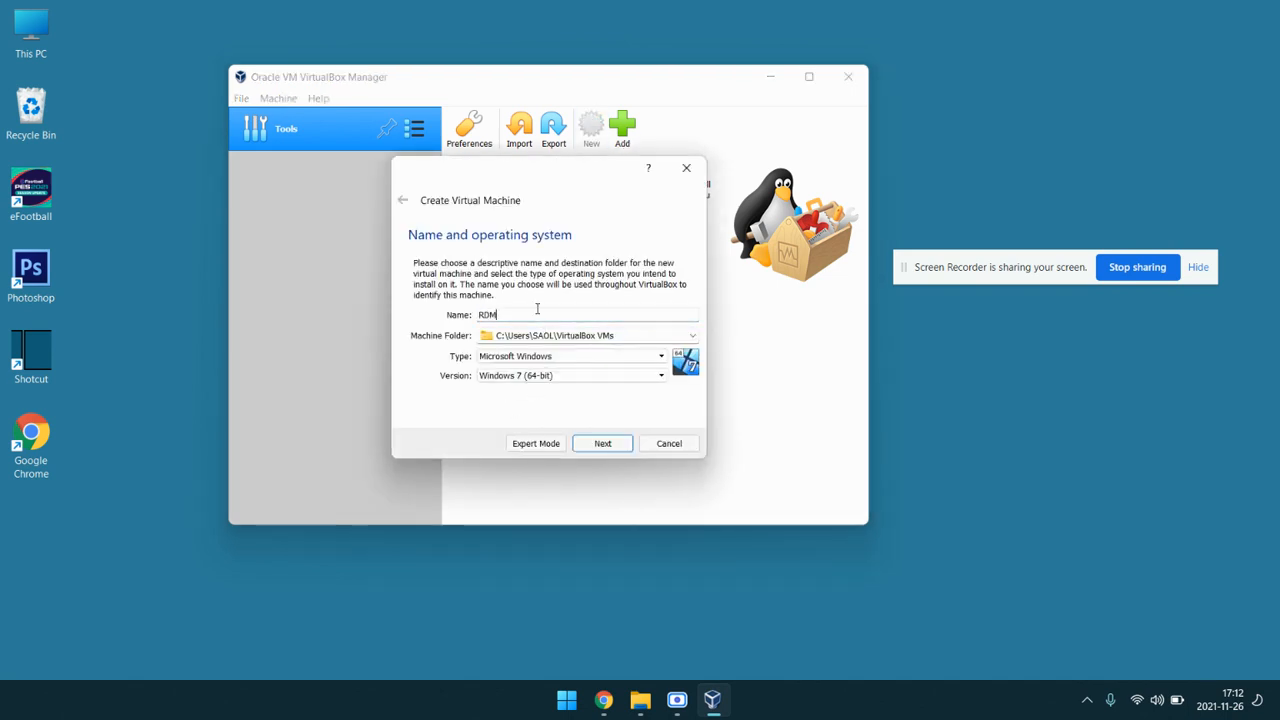
click(606, 358)
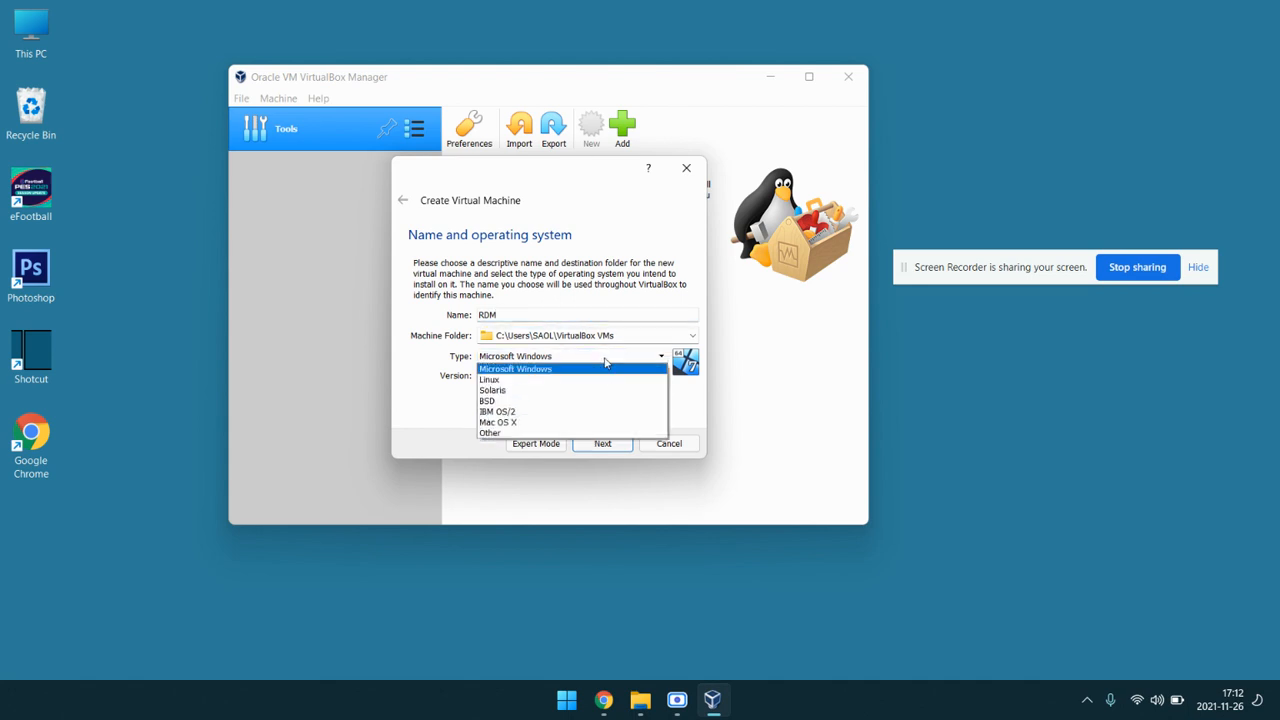
click(609, 381)
click(609, 377)
scroll(614, 402, down, 2)
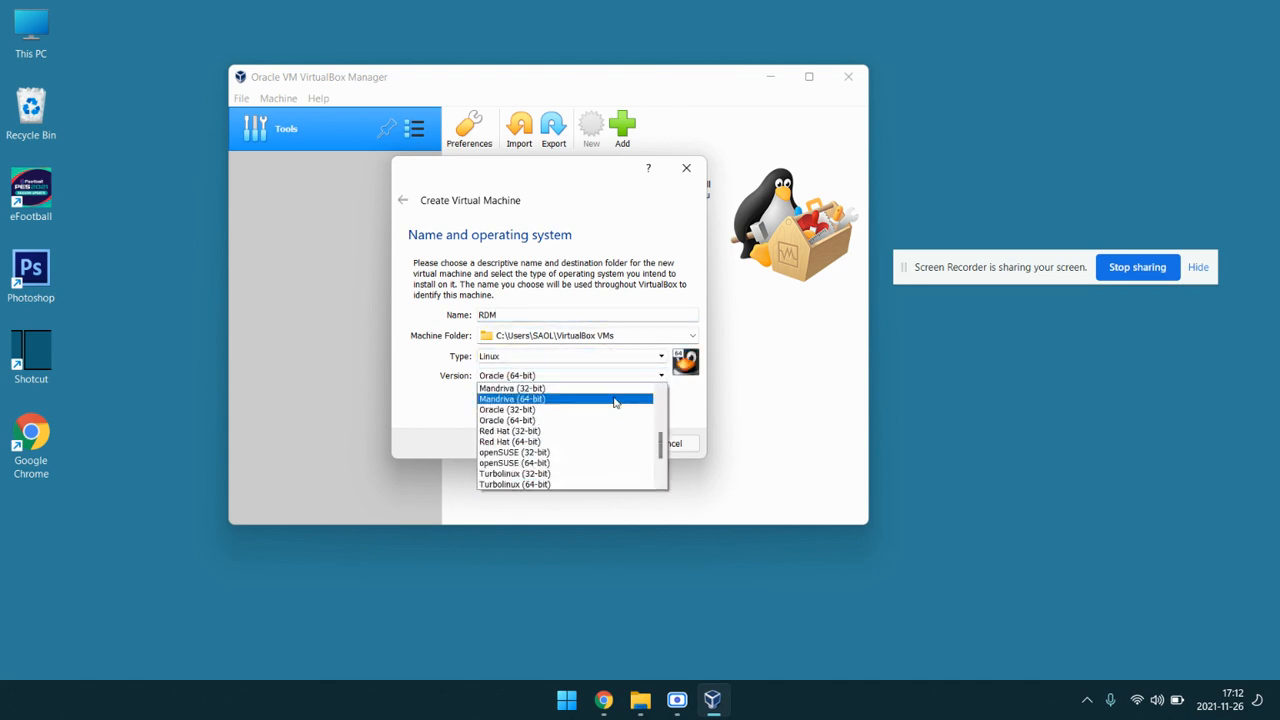
scroll(595, 449, down, 2)
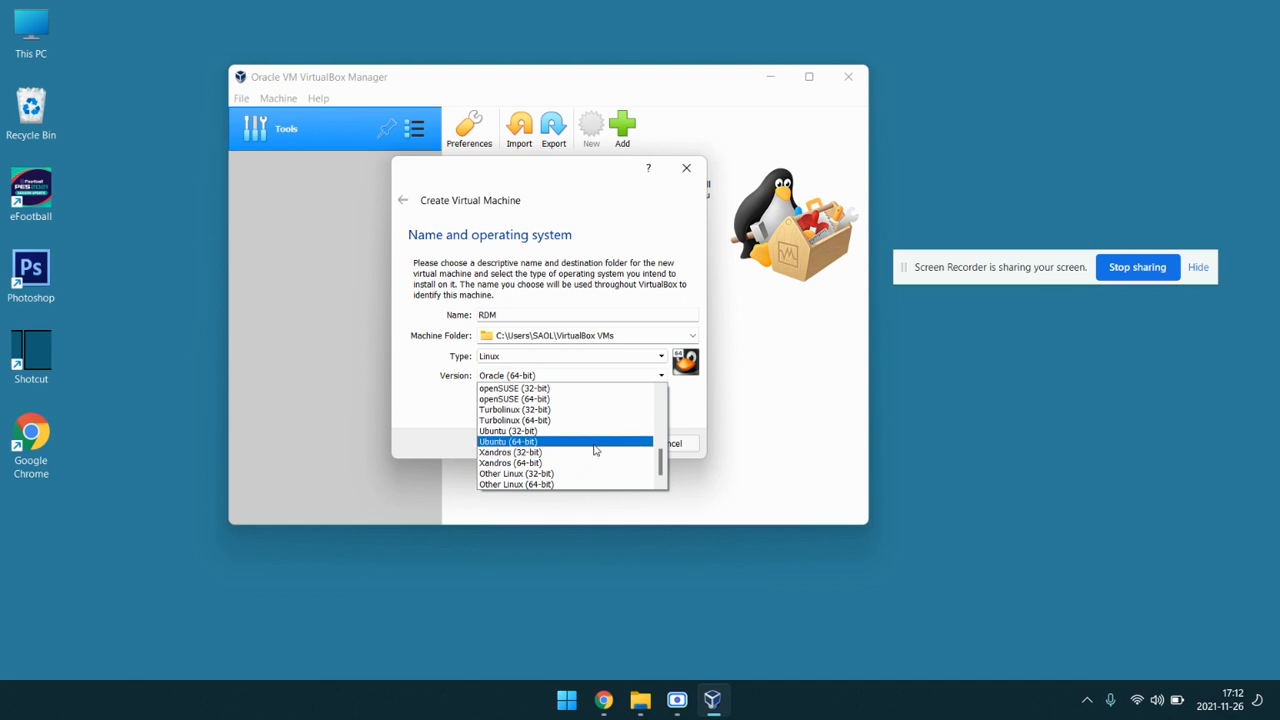
click(595, 443)
click(600, 443)
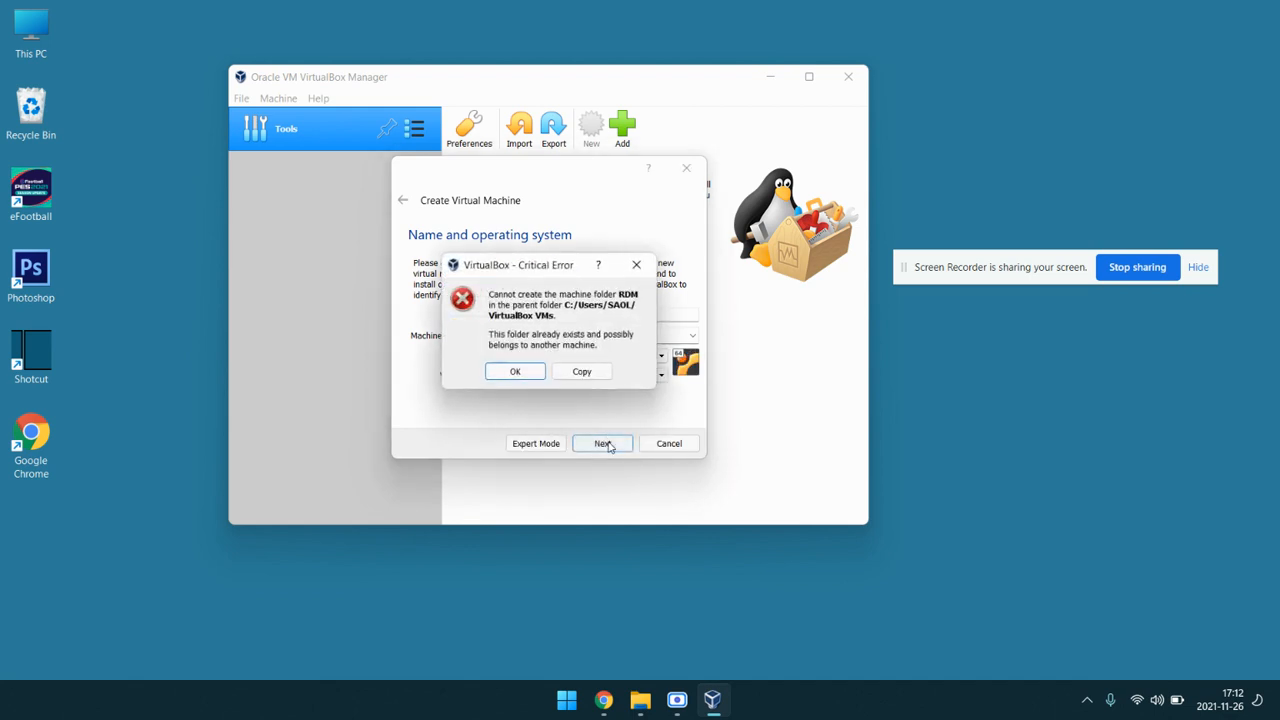
Rename the new virtual machine RDMBARU and set its memory size to 4669 MB.
click(530, 373)
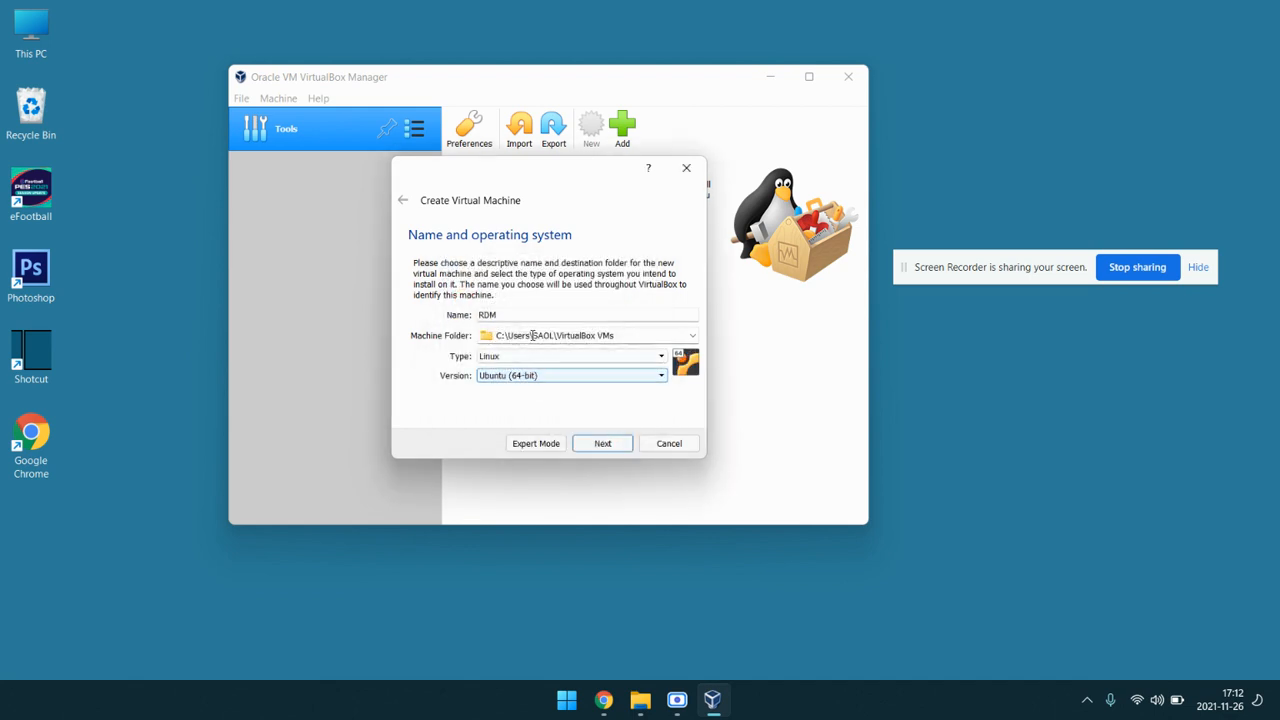
drag(521, 315, 448, 332)
key(ctrl+c)
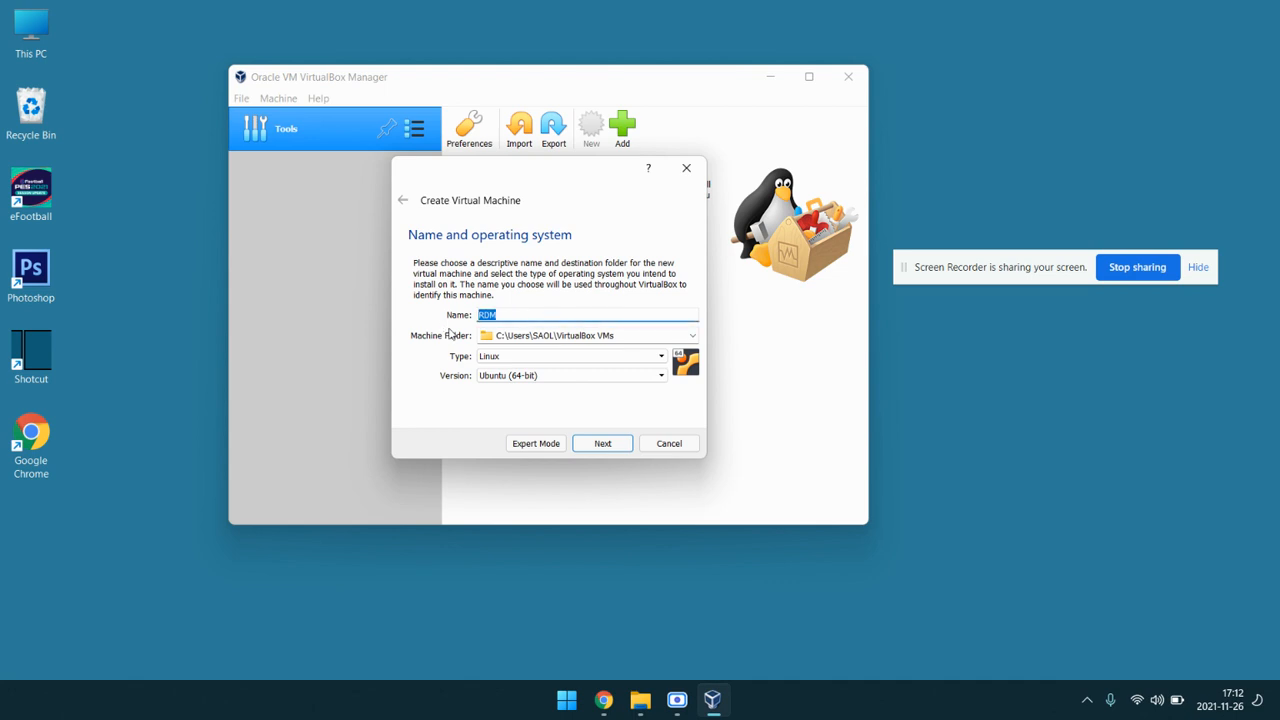
key(Right)
key(ctrl+v)
click(605, 445)
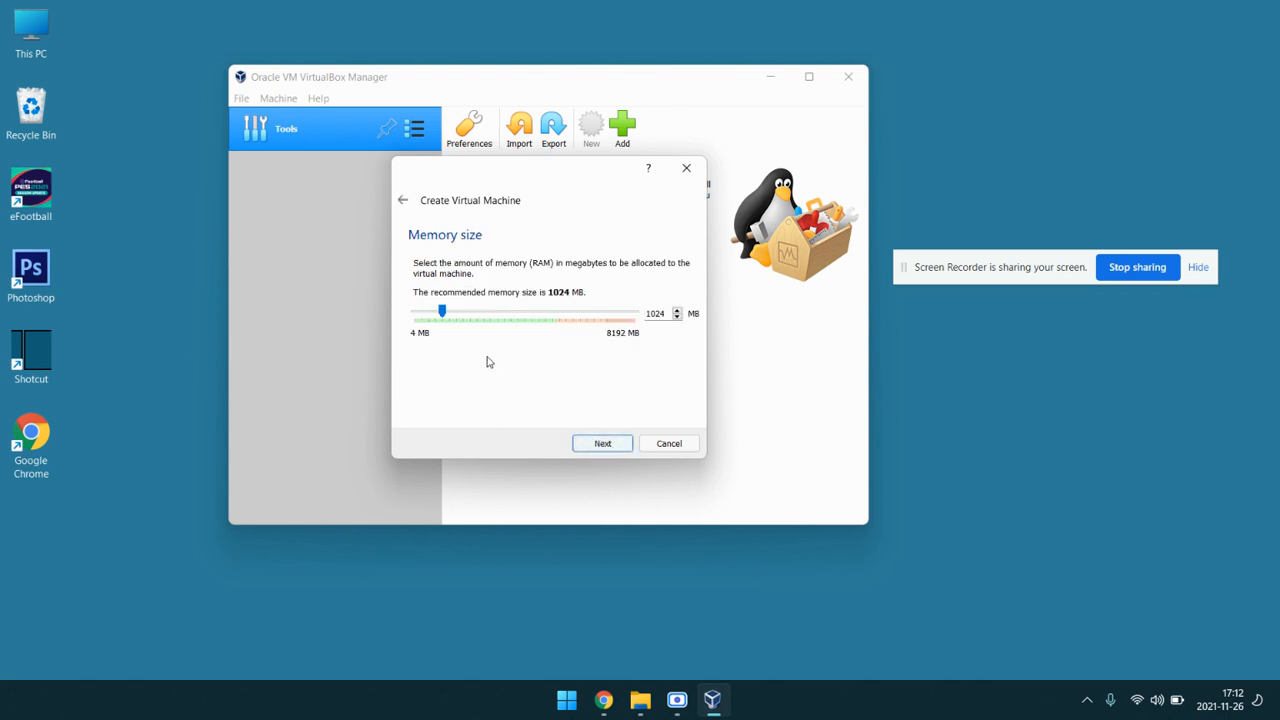
drag(449, 319, 543, 350)
click(603, 444)
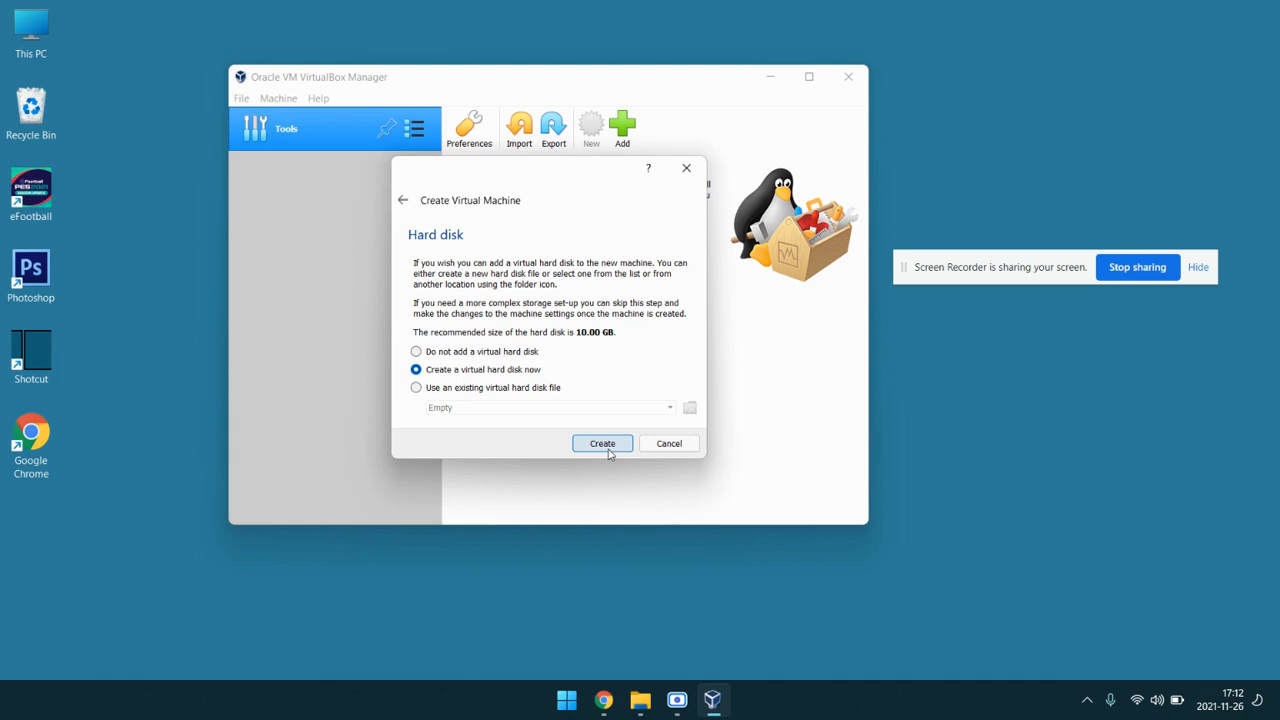
Choose to use an existing virtual hard disk and add the RDMMadrasah disk image from RDM\RDMMadrasahVDI on Local Disk (F:).
click(515, 389)
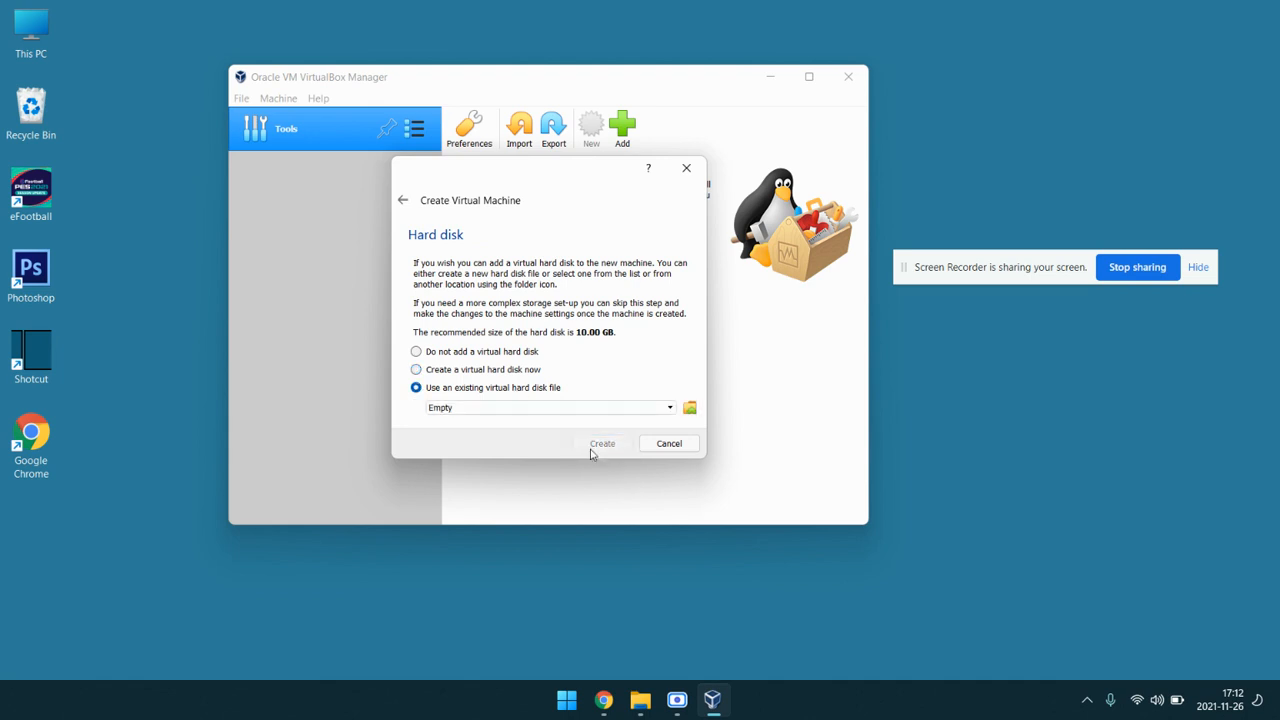
click(691, 409)
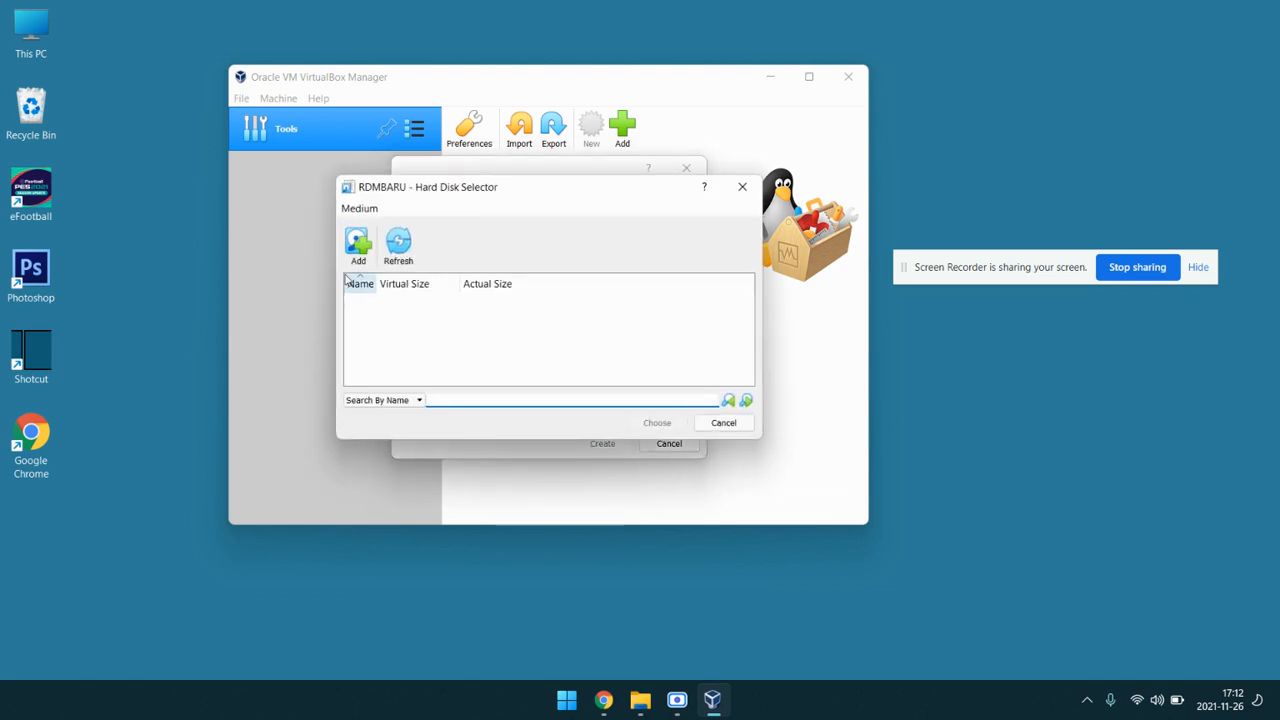
click(358, 243)
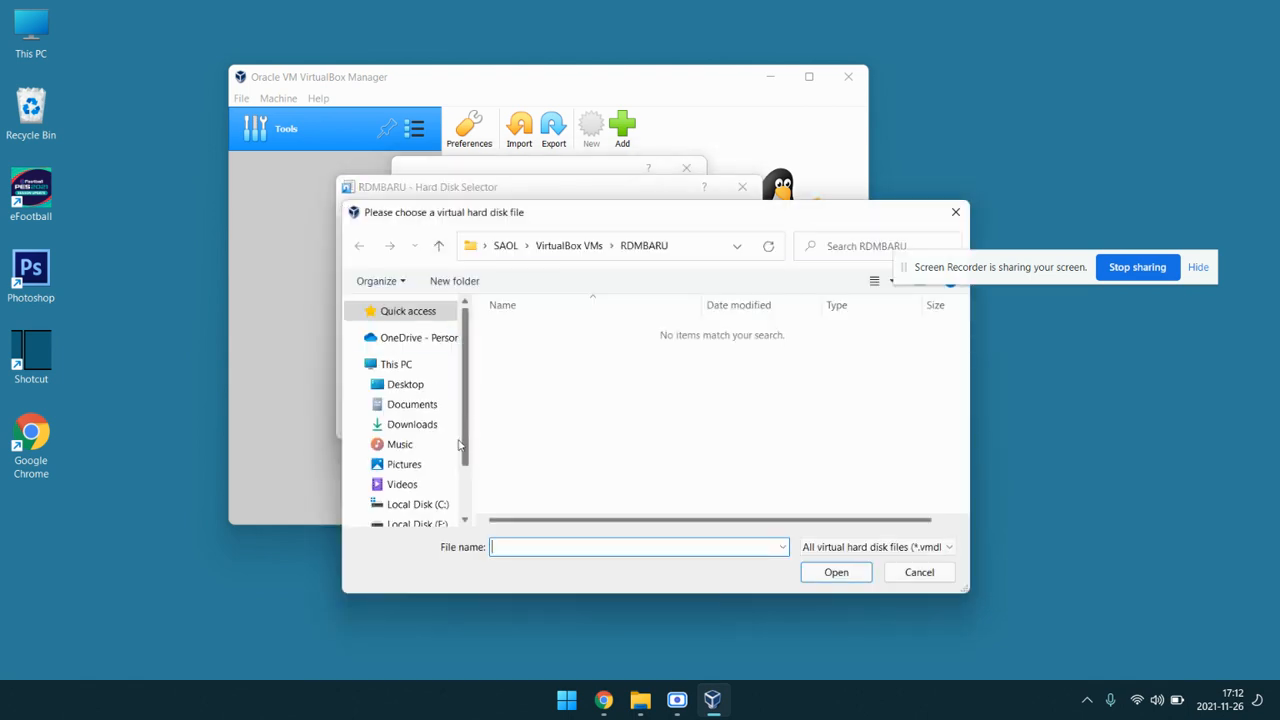
scroll(430, 475, down, 2)
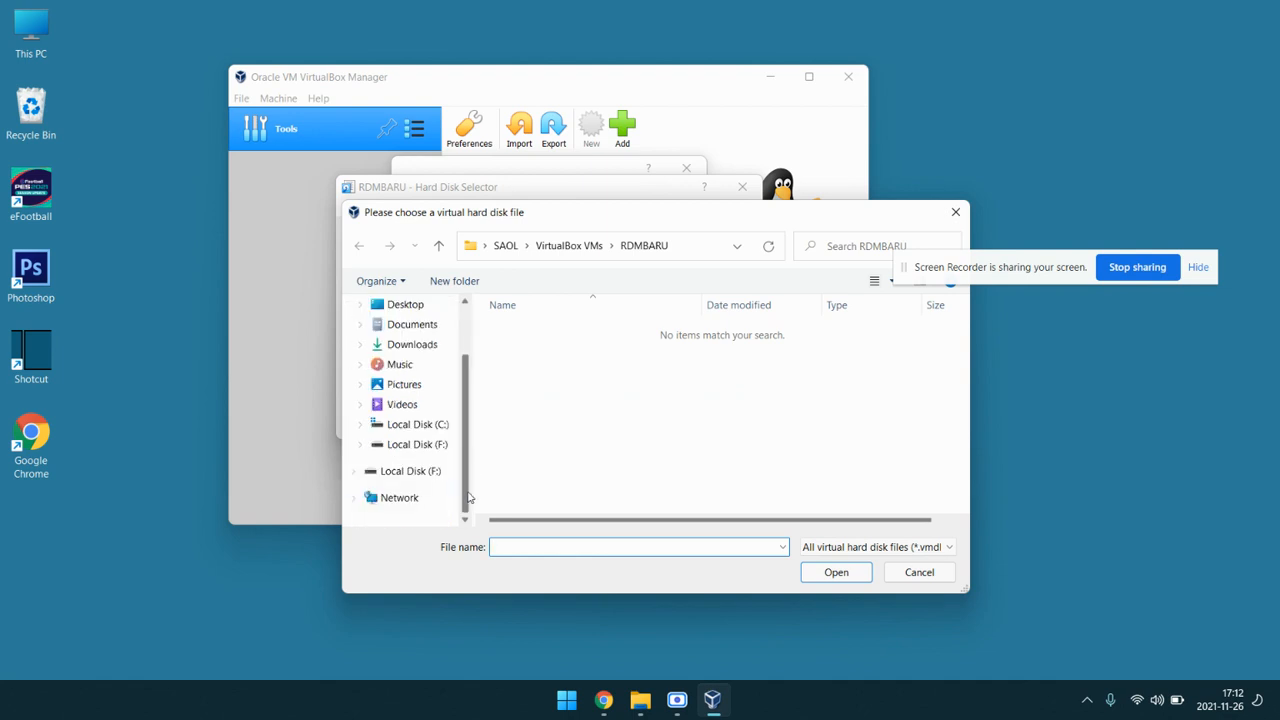
click(418, 470)
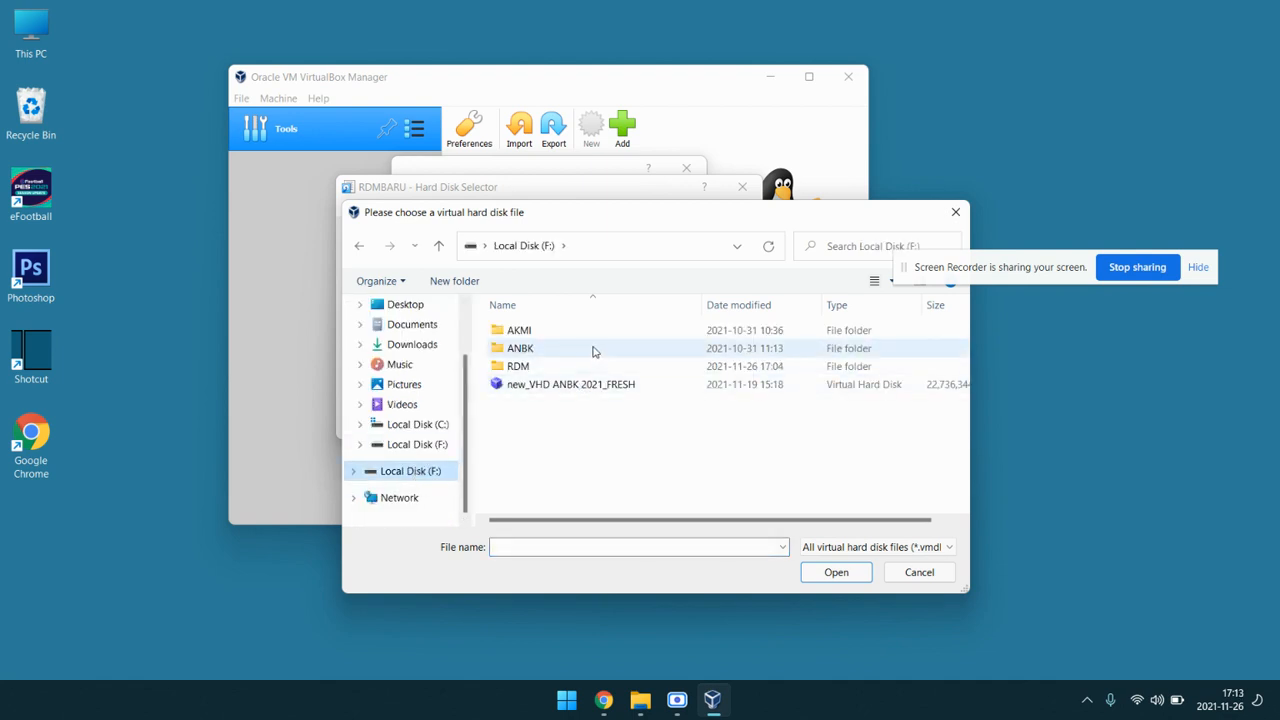
click(558, 371)
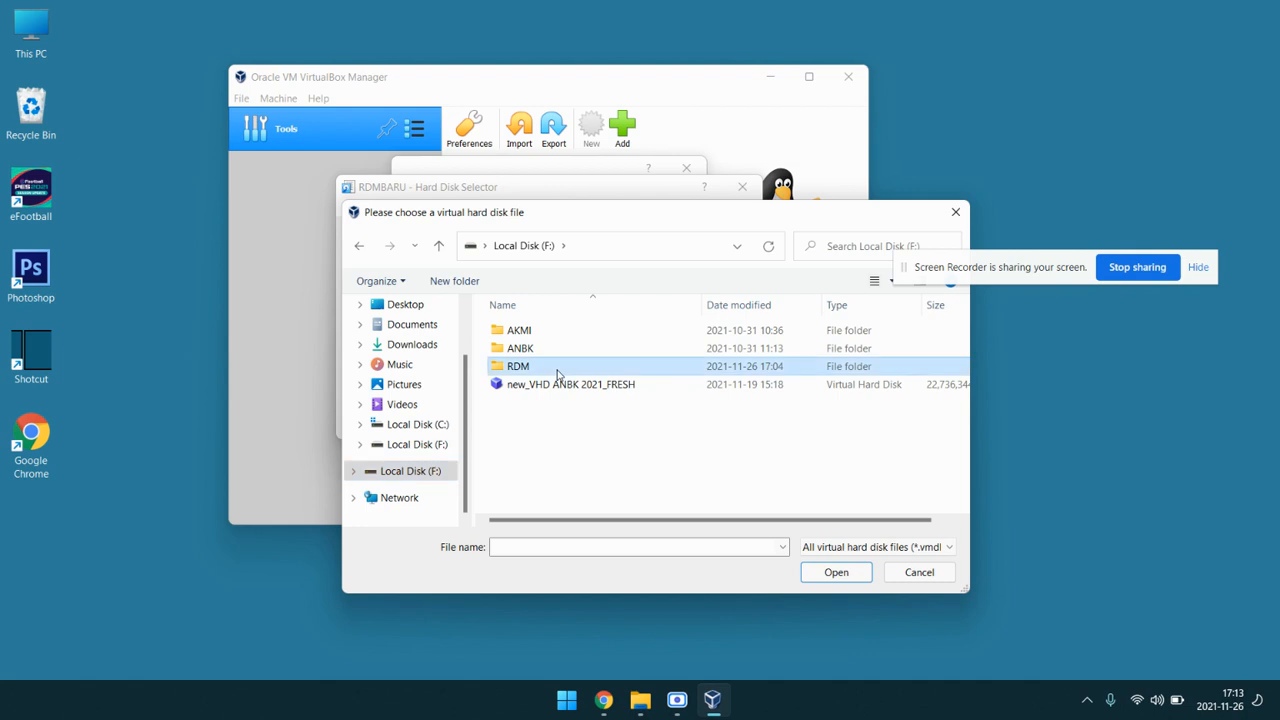
double_click(558, 371)
double_click(590, 338)
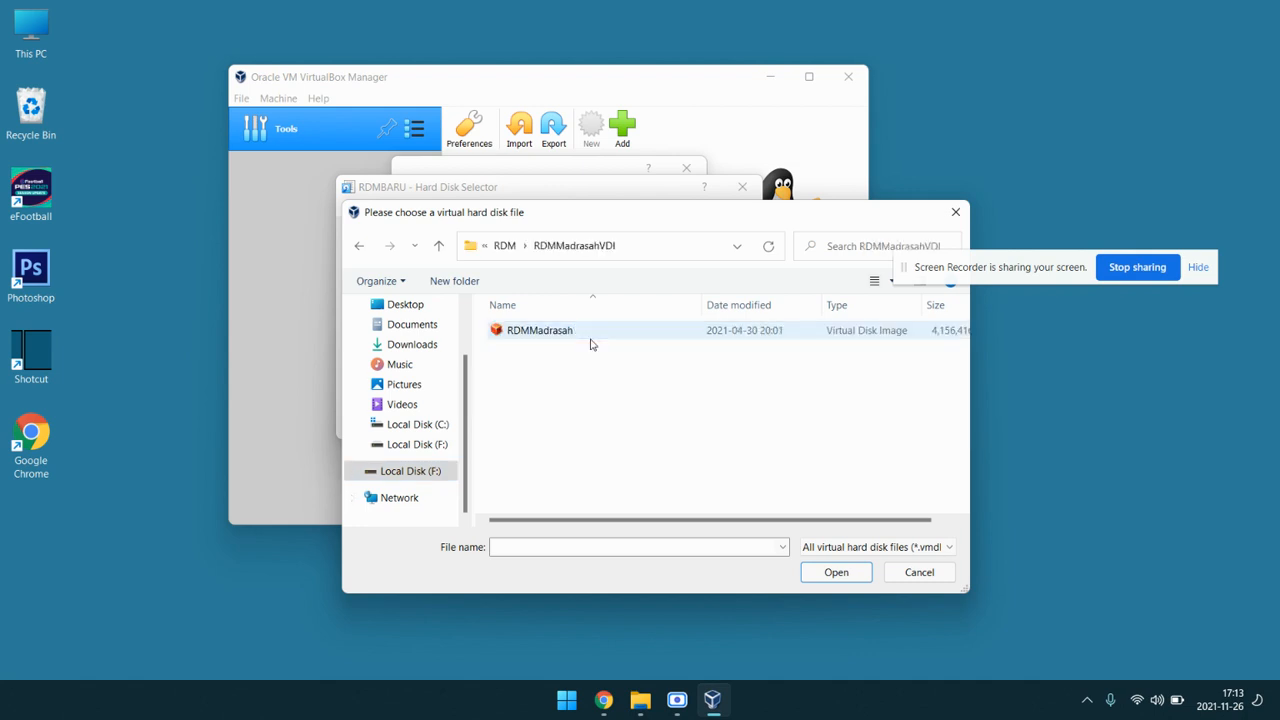
click(590, 340)
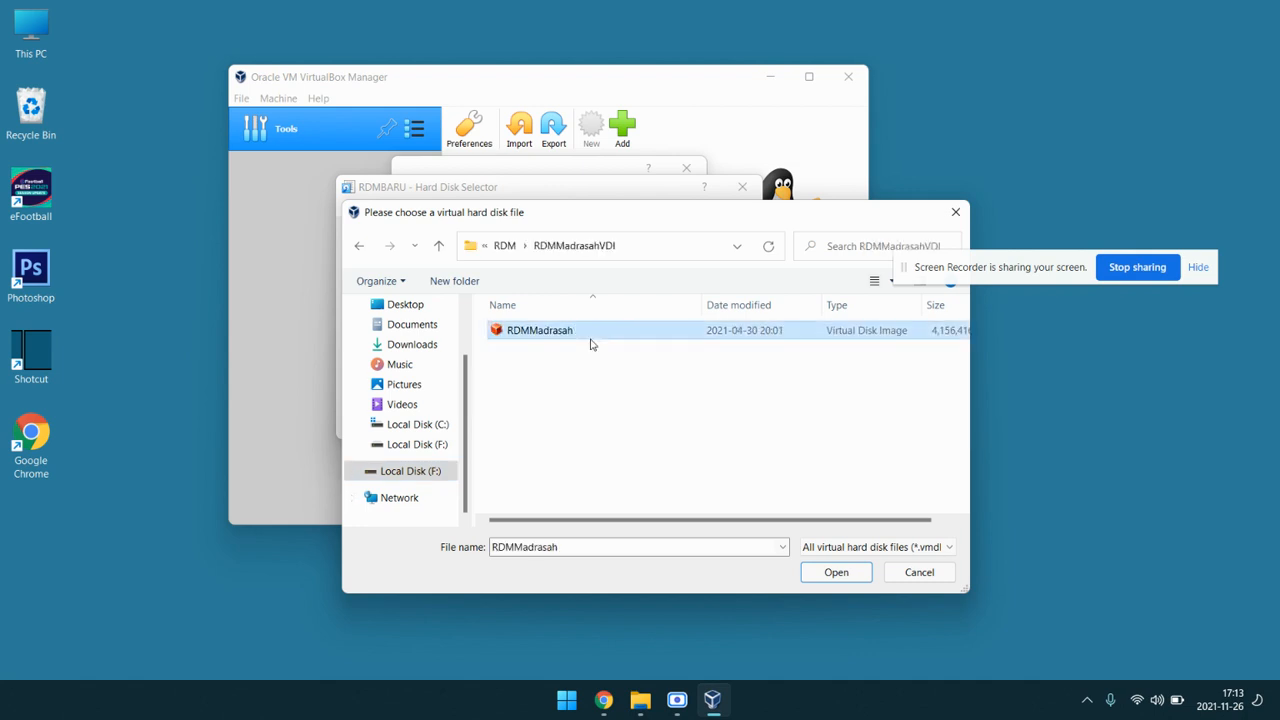
click(851, 574)
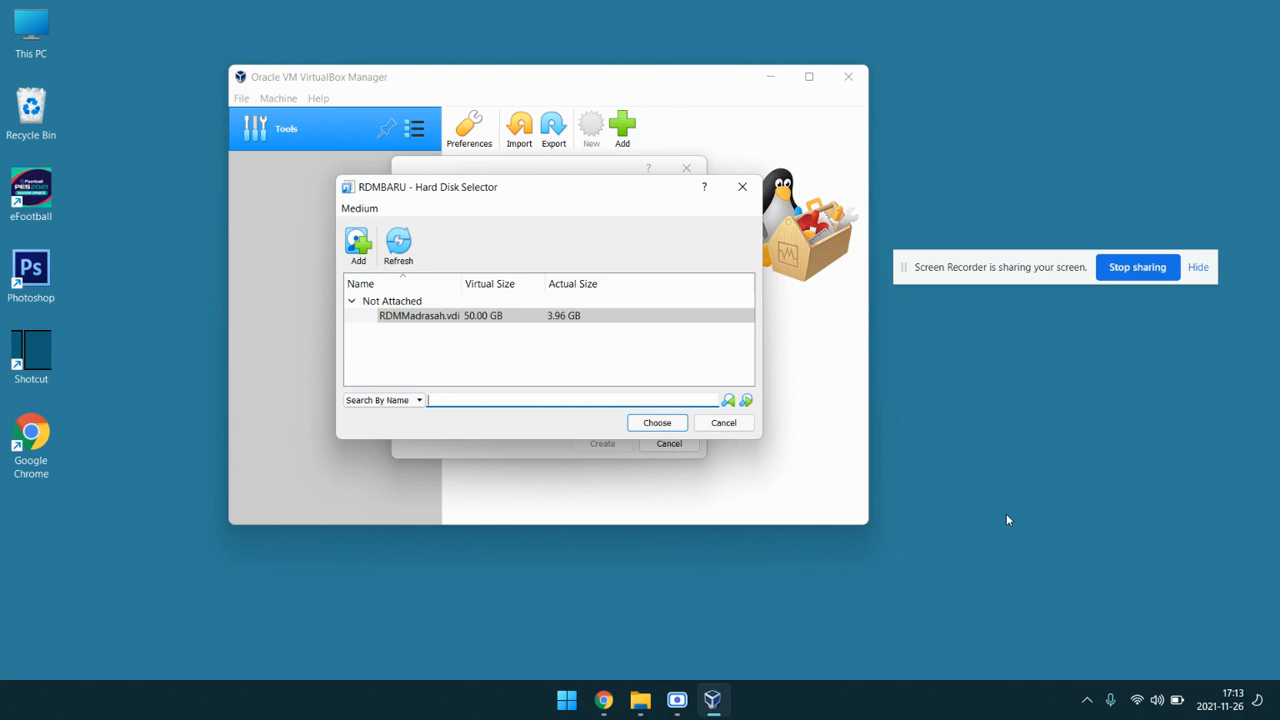
Choose RDMMadrasah.vdi as the machine's hard disk and create the virtual machine.
right_click(1005, 477)
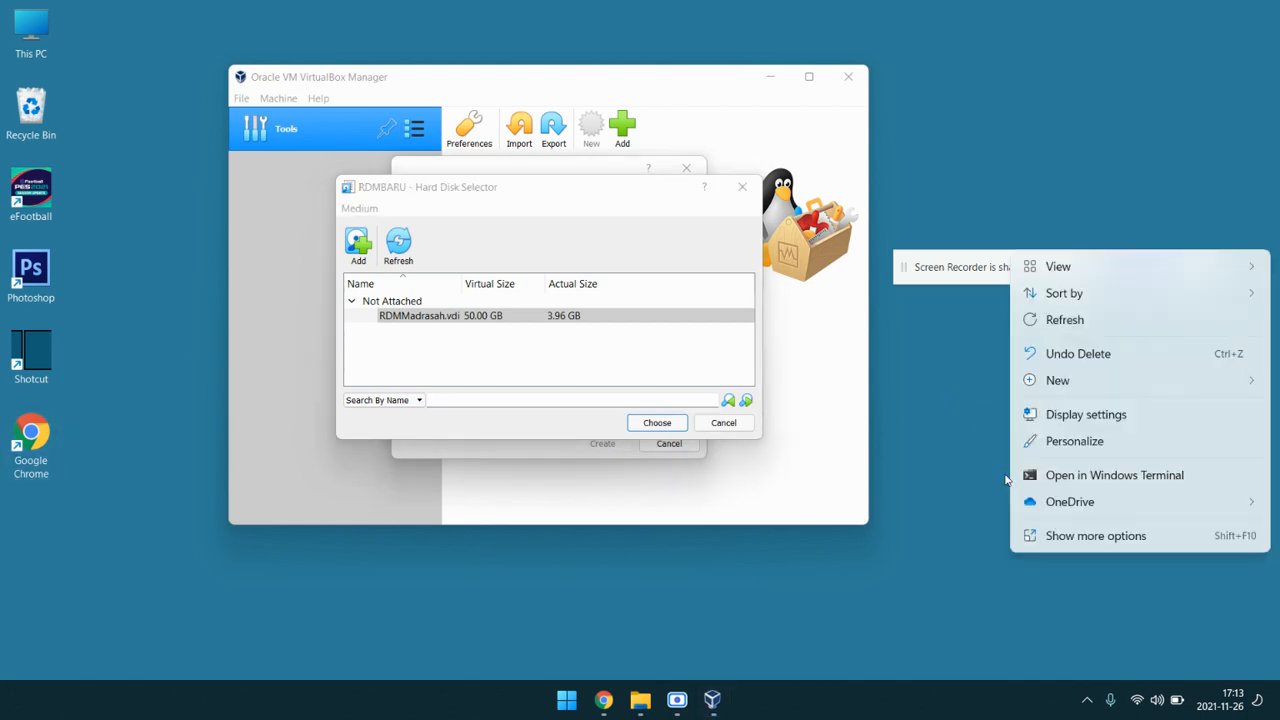
click(806, 567)
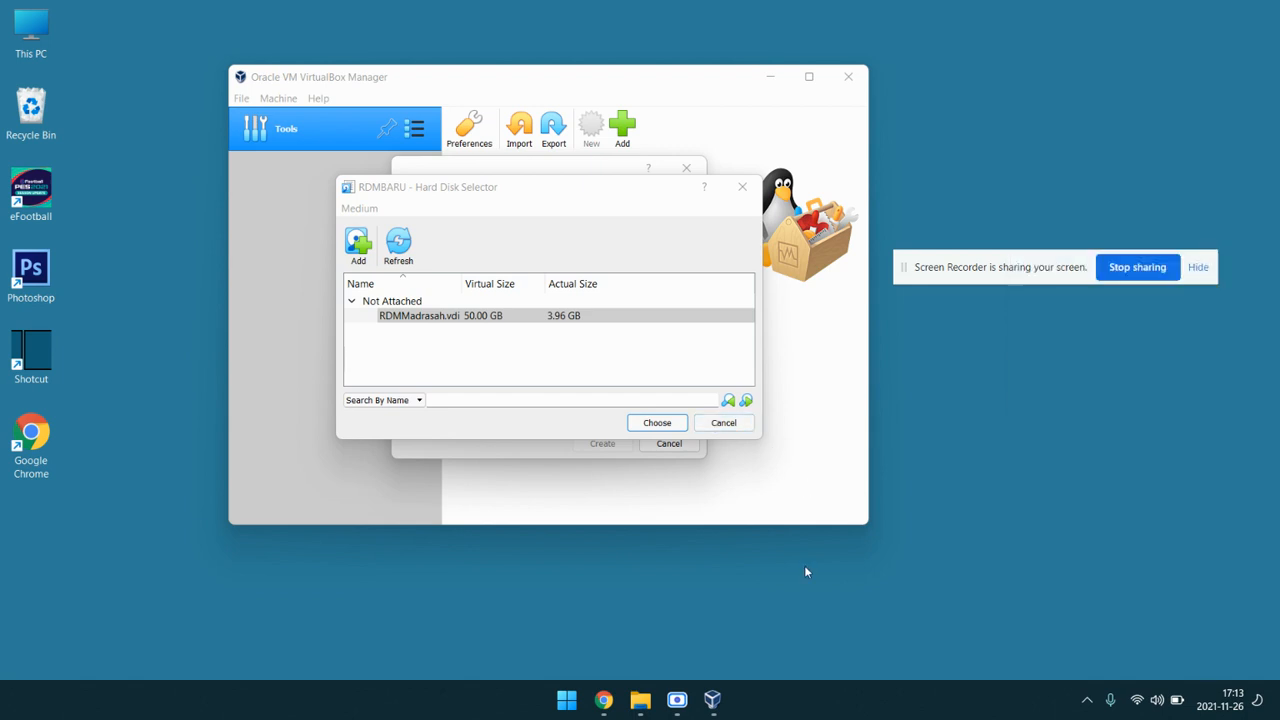
click(650, 424)
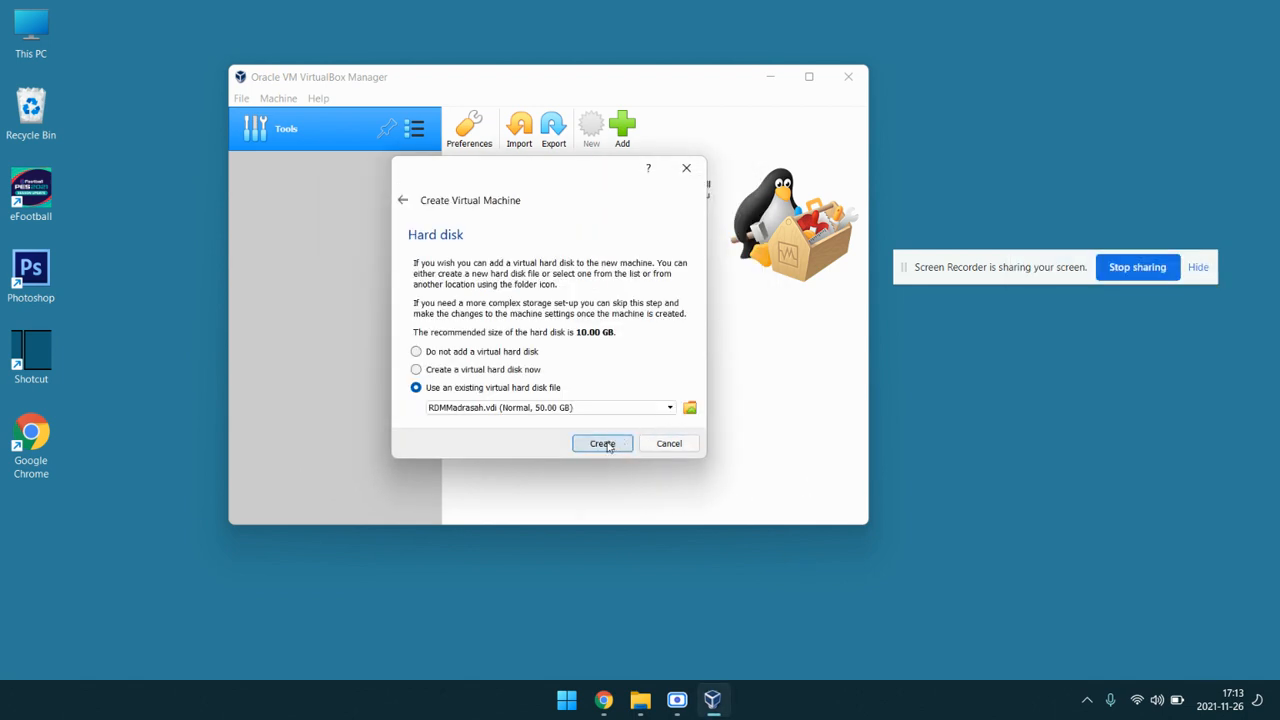
click(607, 444)
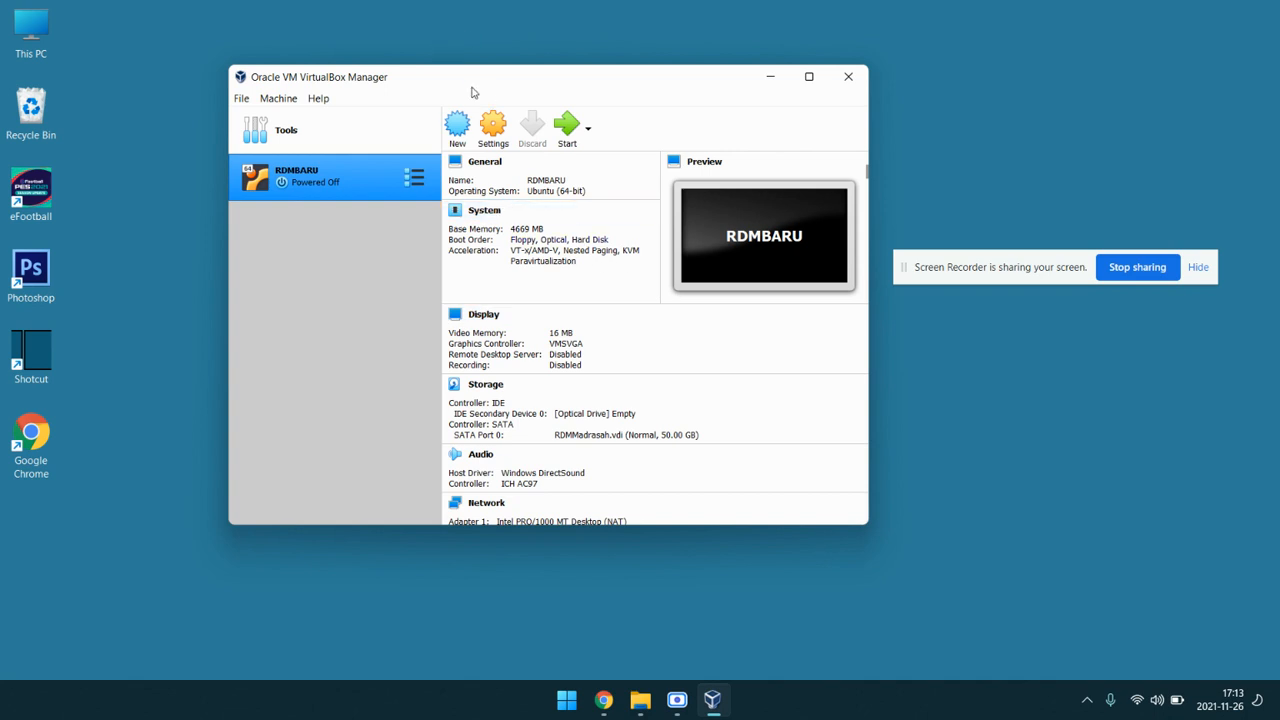
Attach network Adapter 1 of the RDMBARU machine to Bridged Adapter in its network settings.
click(494, 140)
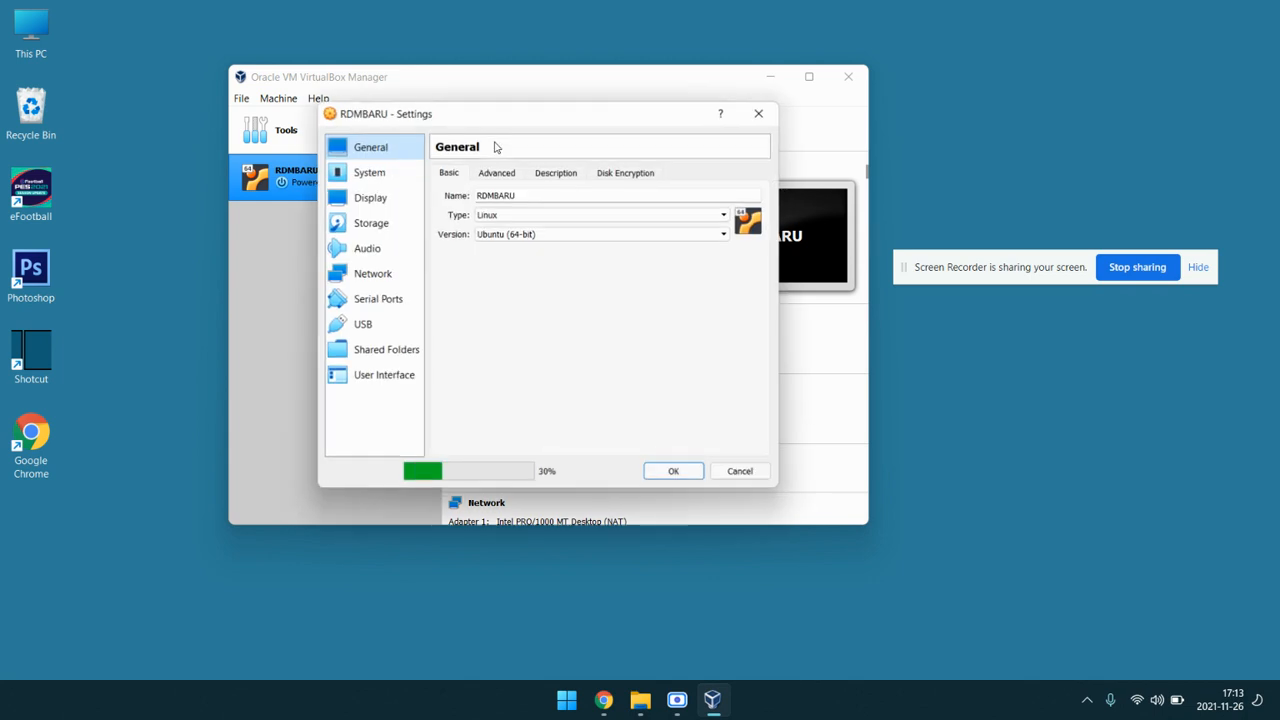
click(396, 280)
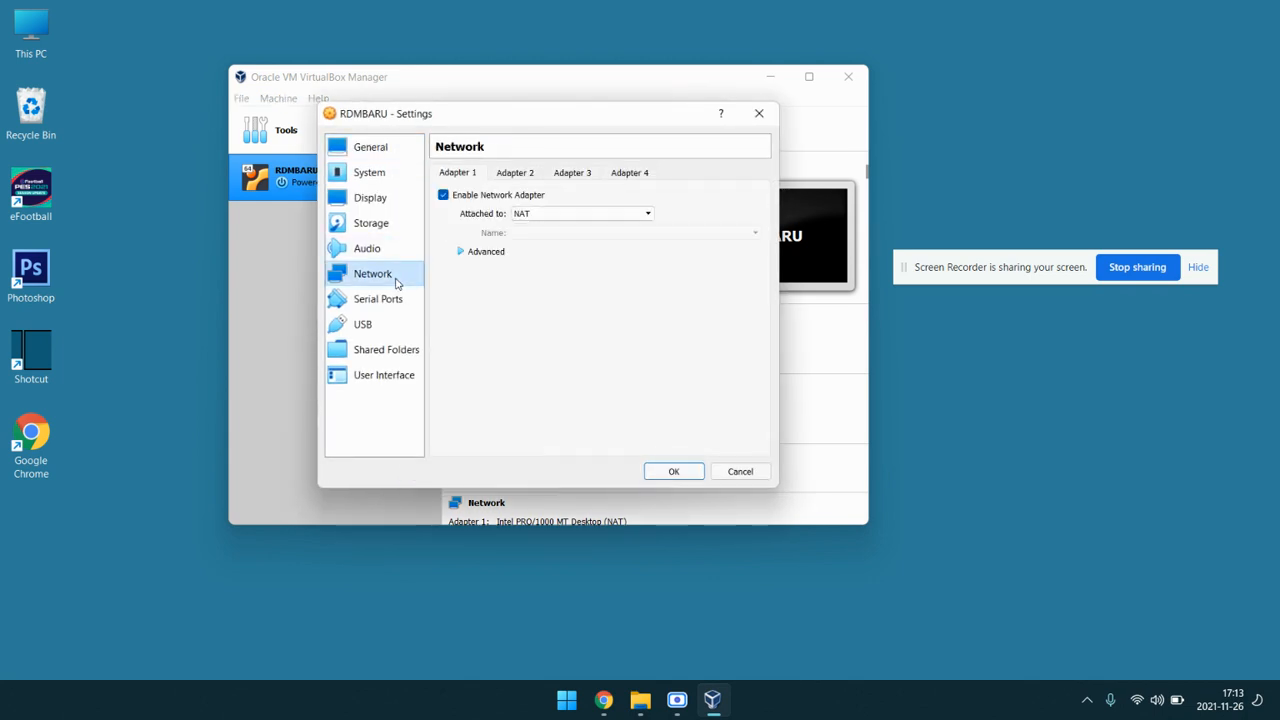
click(576, 212)
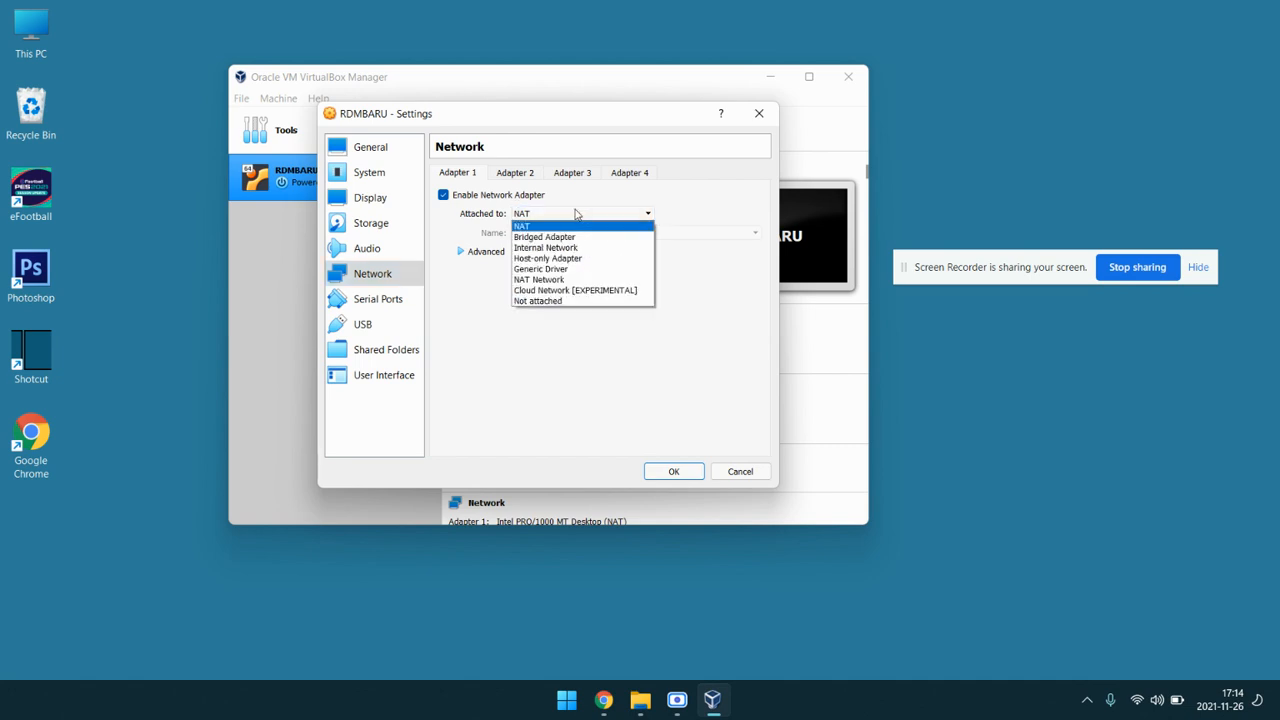
click(557, 247)
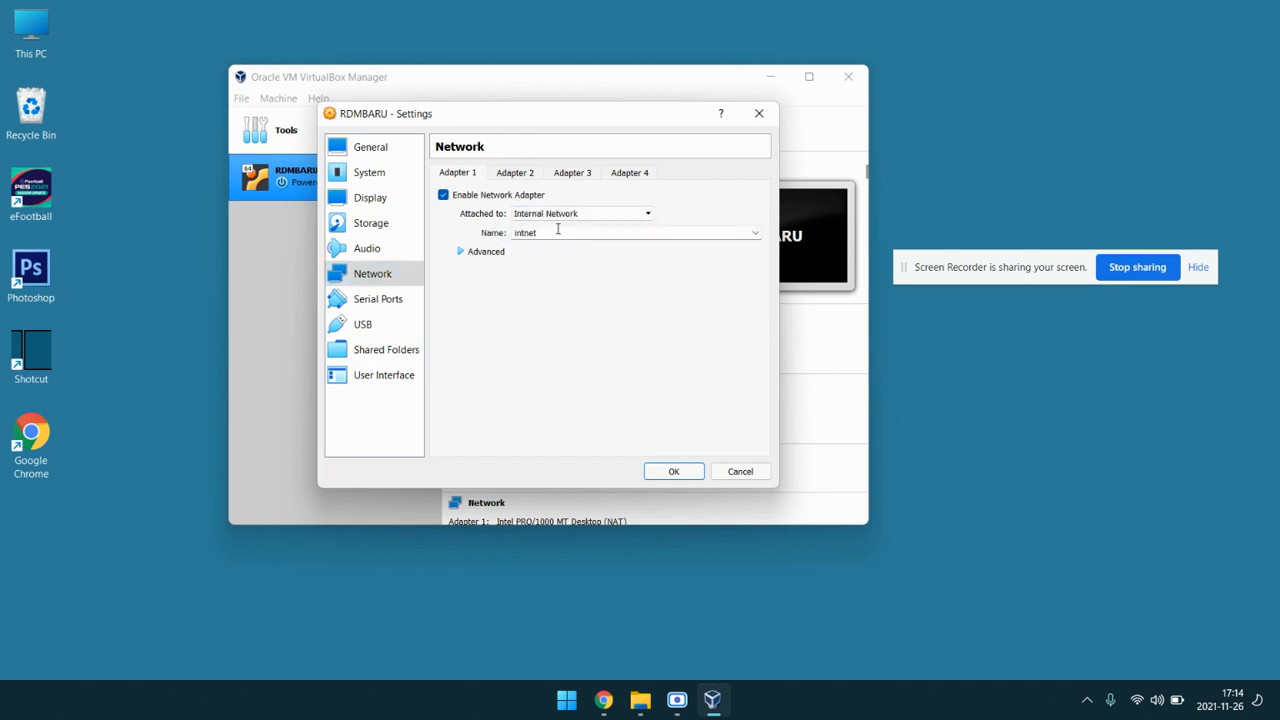
click(560, 216)
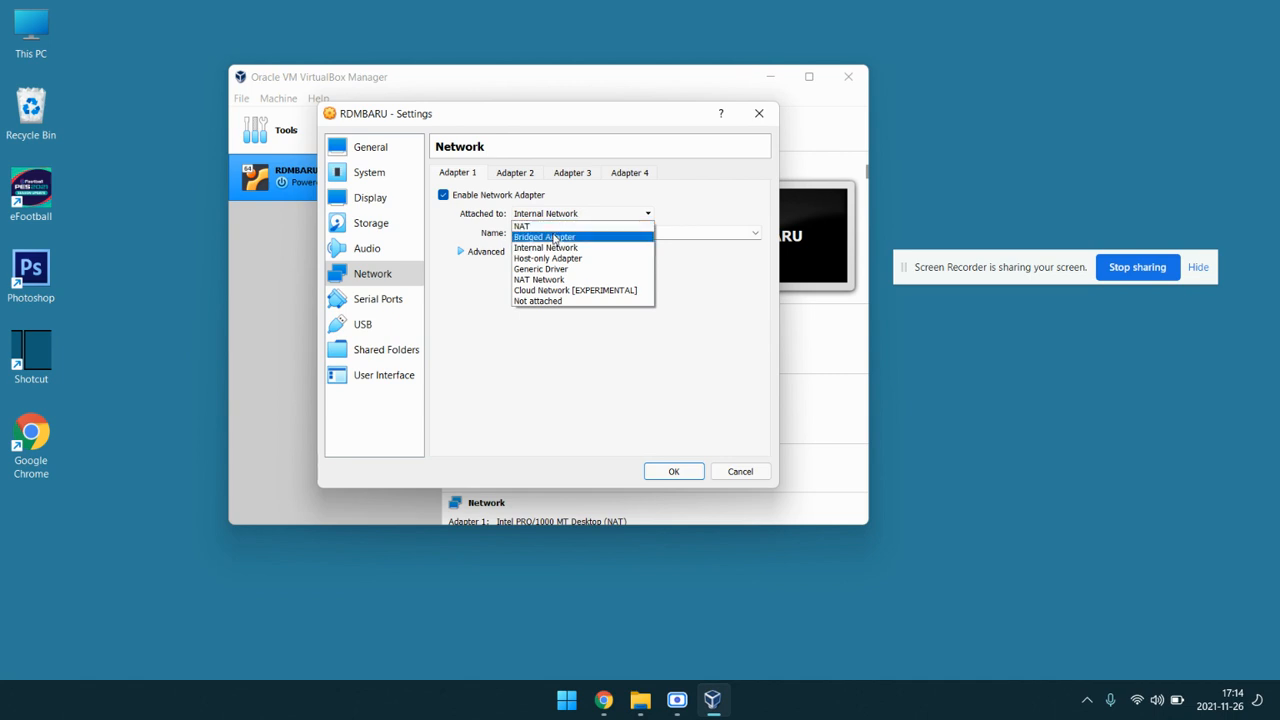
click(555, 237)
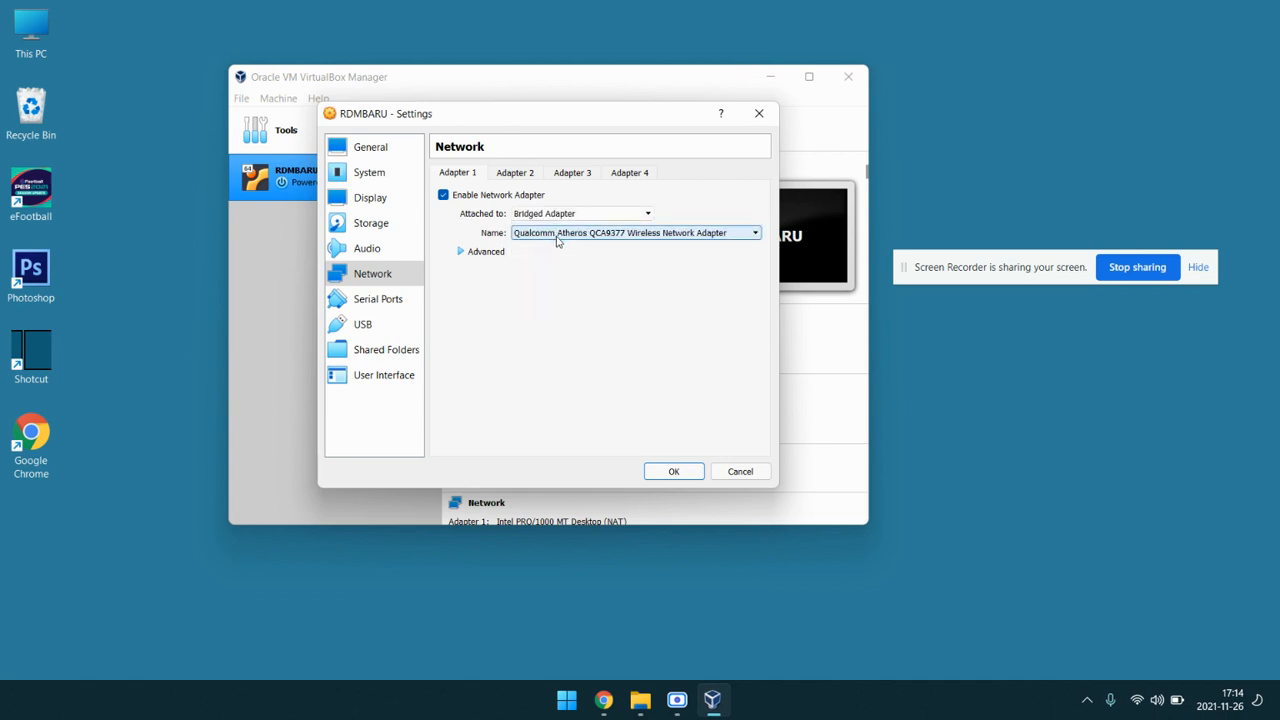
Bridge Adapter 1 to the Qualcomm Atheros QCA9377 Wireless Network Adapter and set its promiscuous mode to Allow All.
click(489, 254)
click(551, 236)
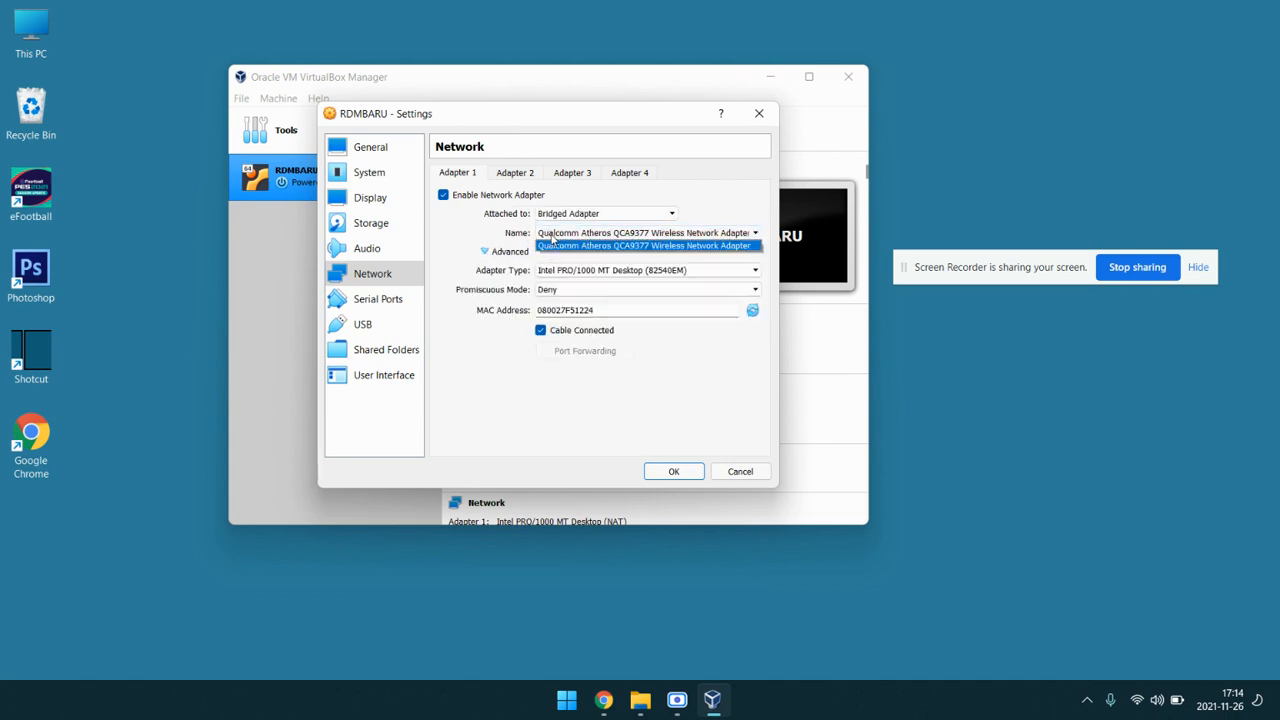
click(557, 248)
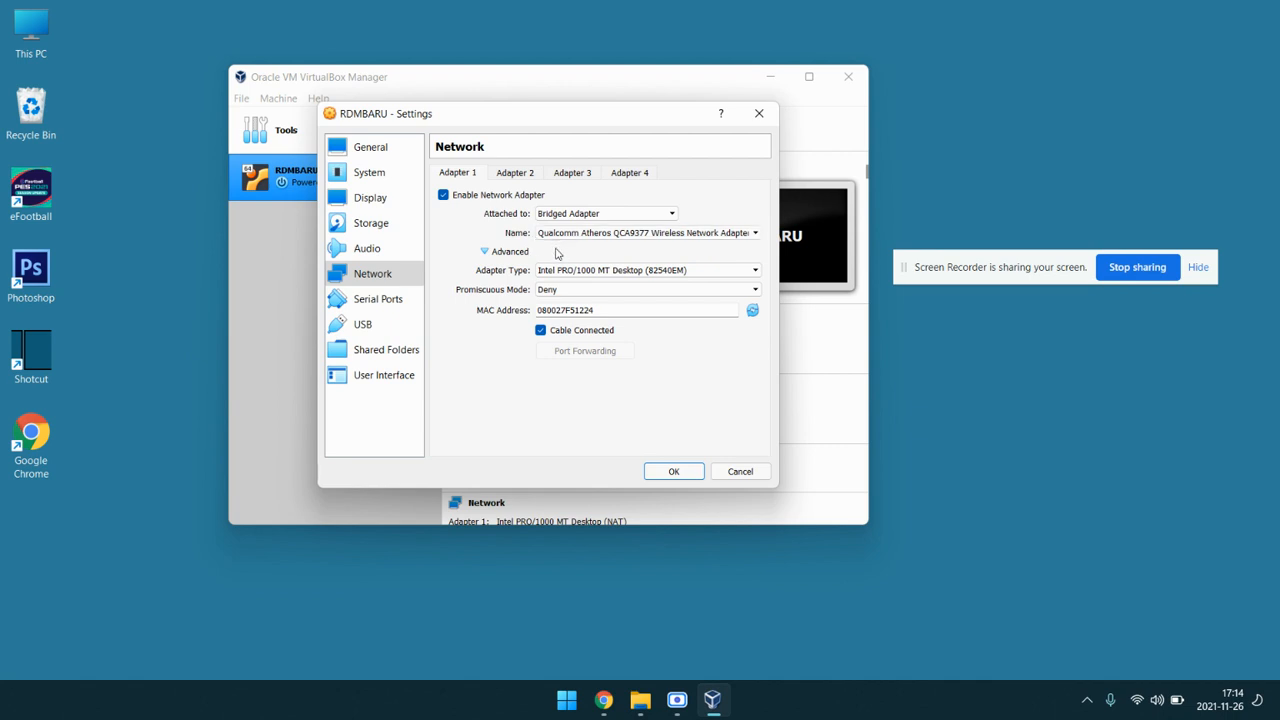
click(556, 290)
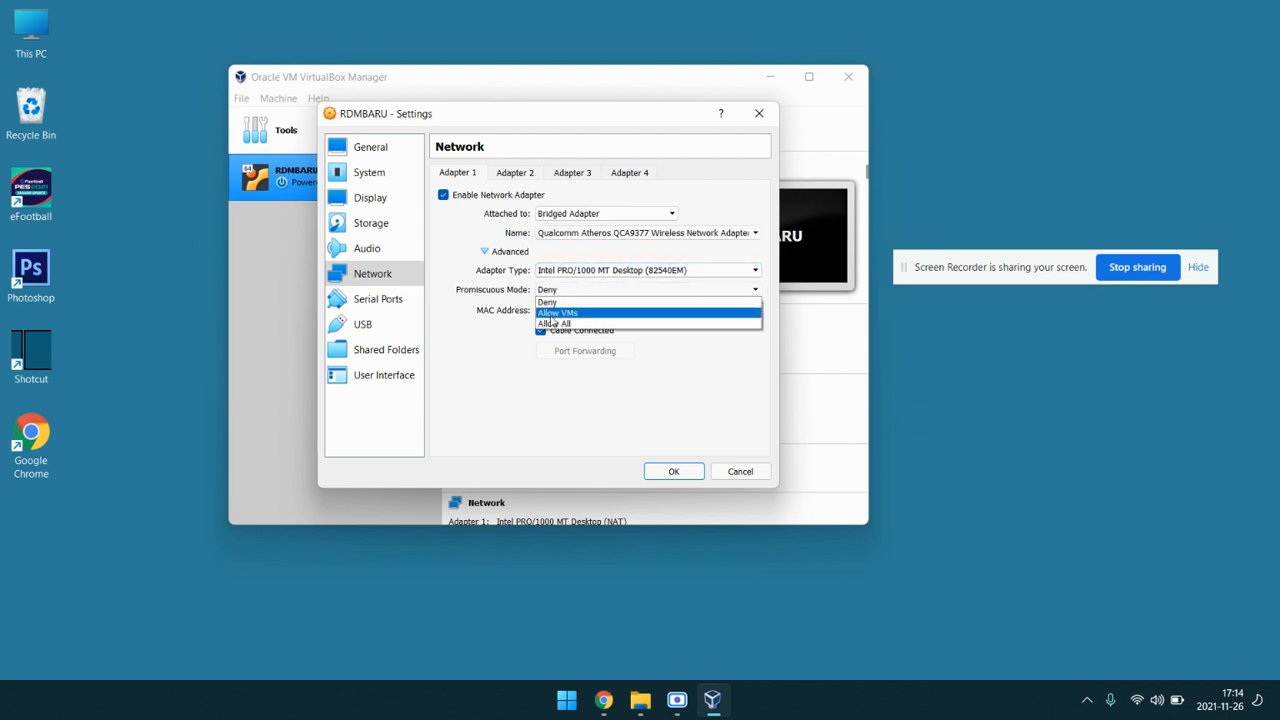
click(551, 323)
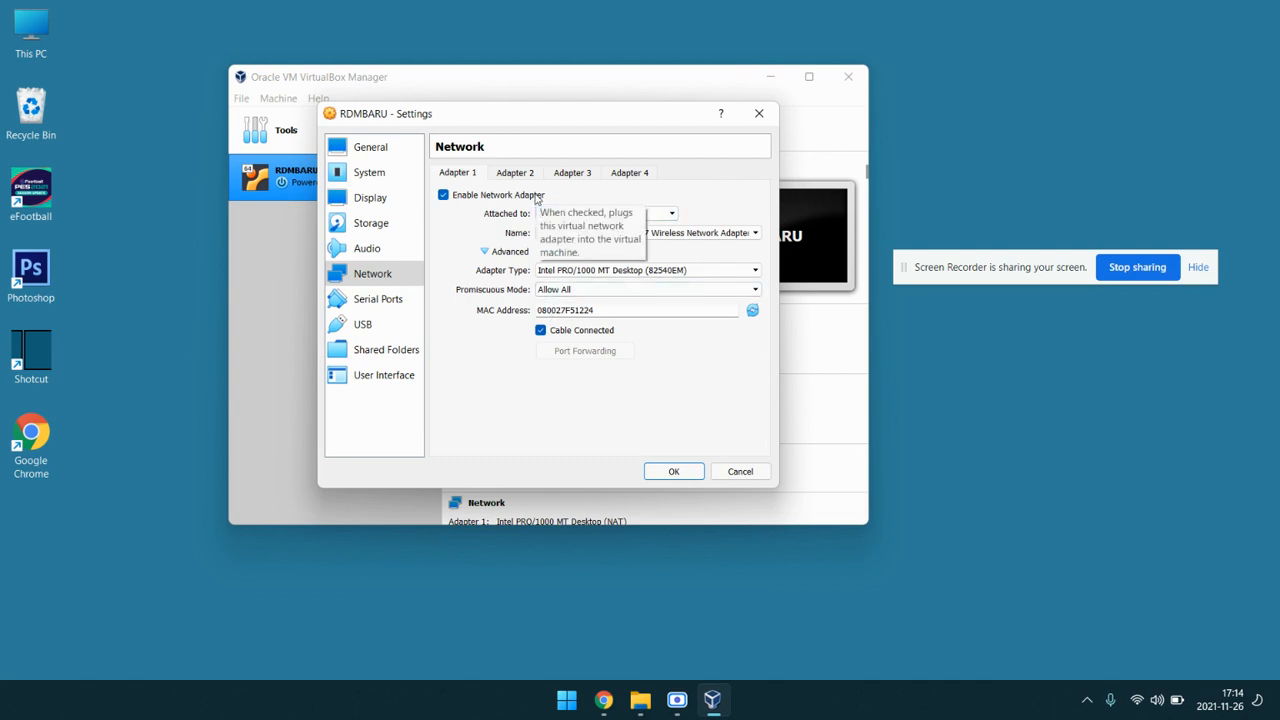
Enable network Adapter 2 of the RDMBARU machine and attach it to NAT.
click(506, 172)
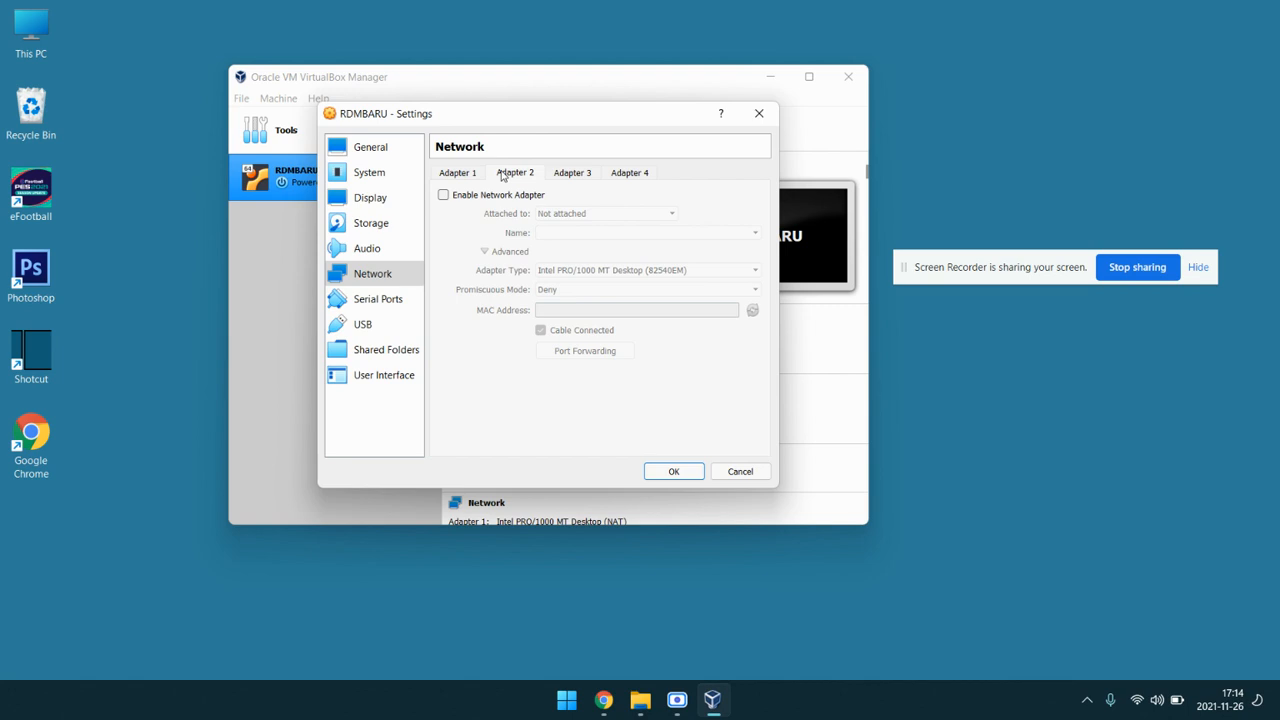
click(487, 197)
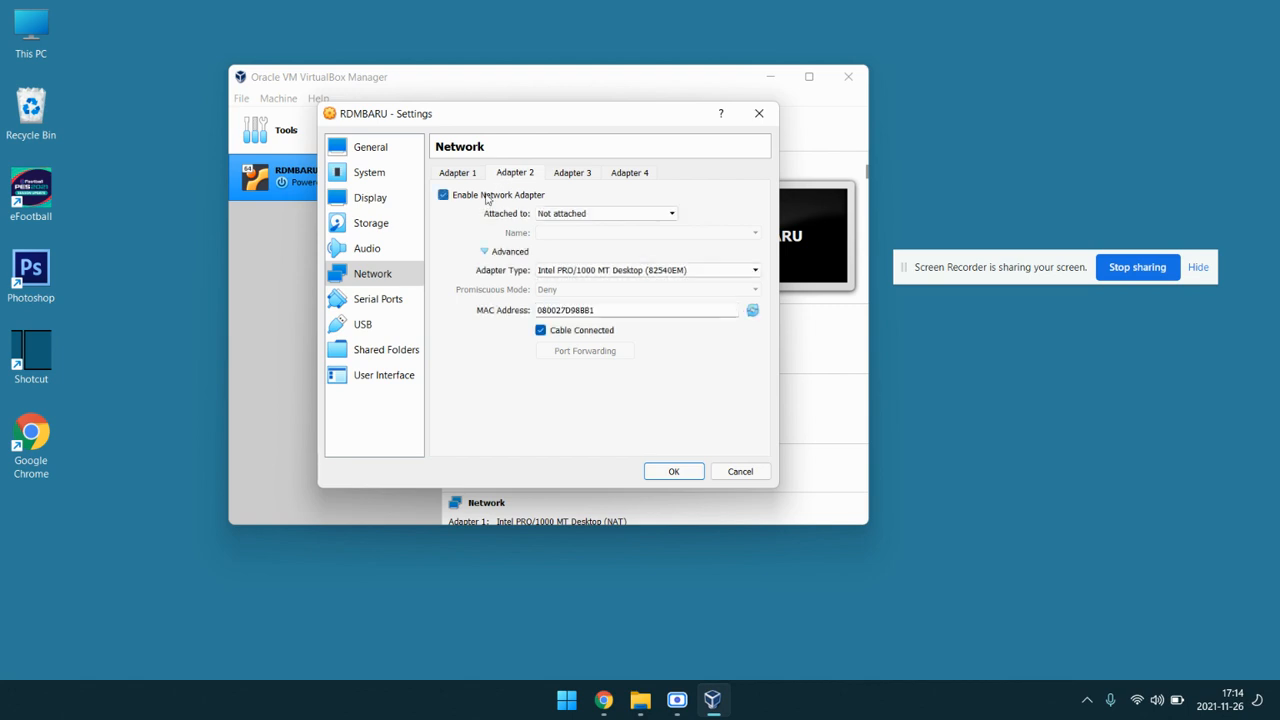
click(553, 214)
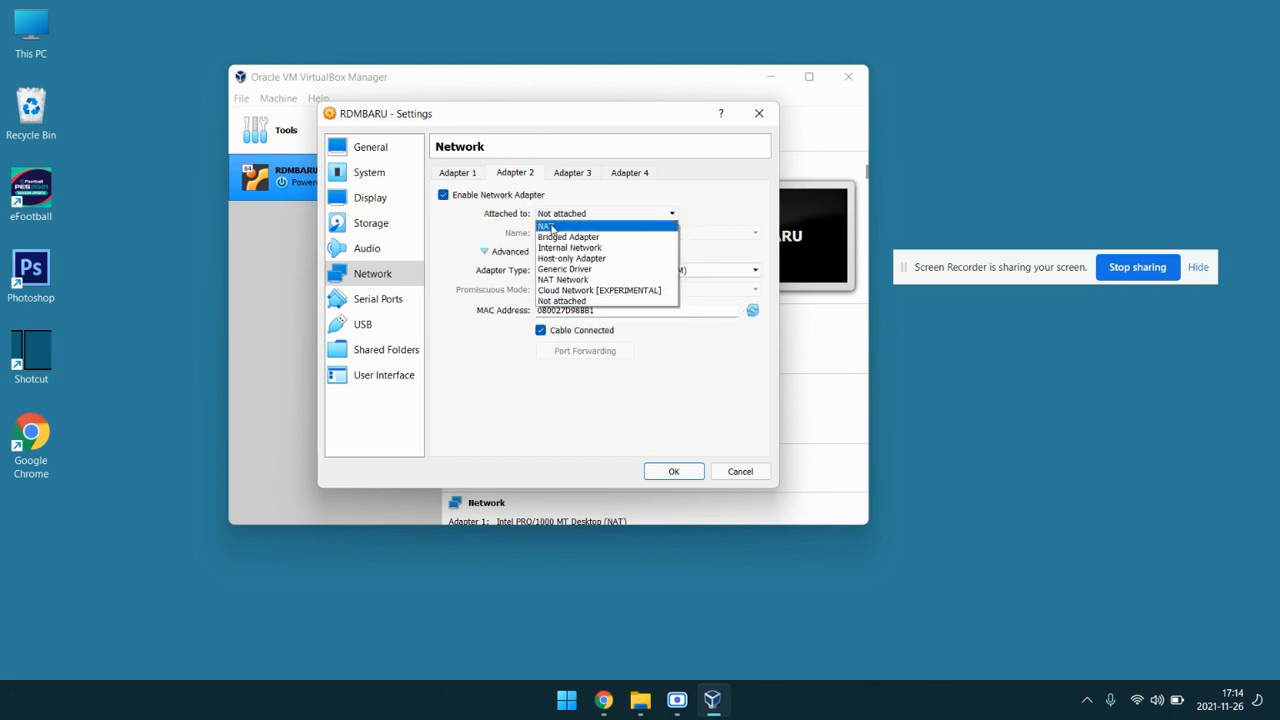
click(551, 228)
Attach network Adapter 1 to the Host-only Adapter and save the machine's settings.
click(462, 175)
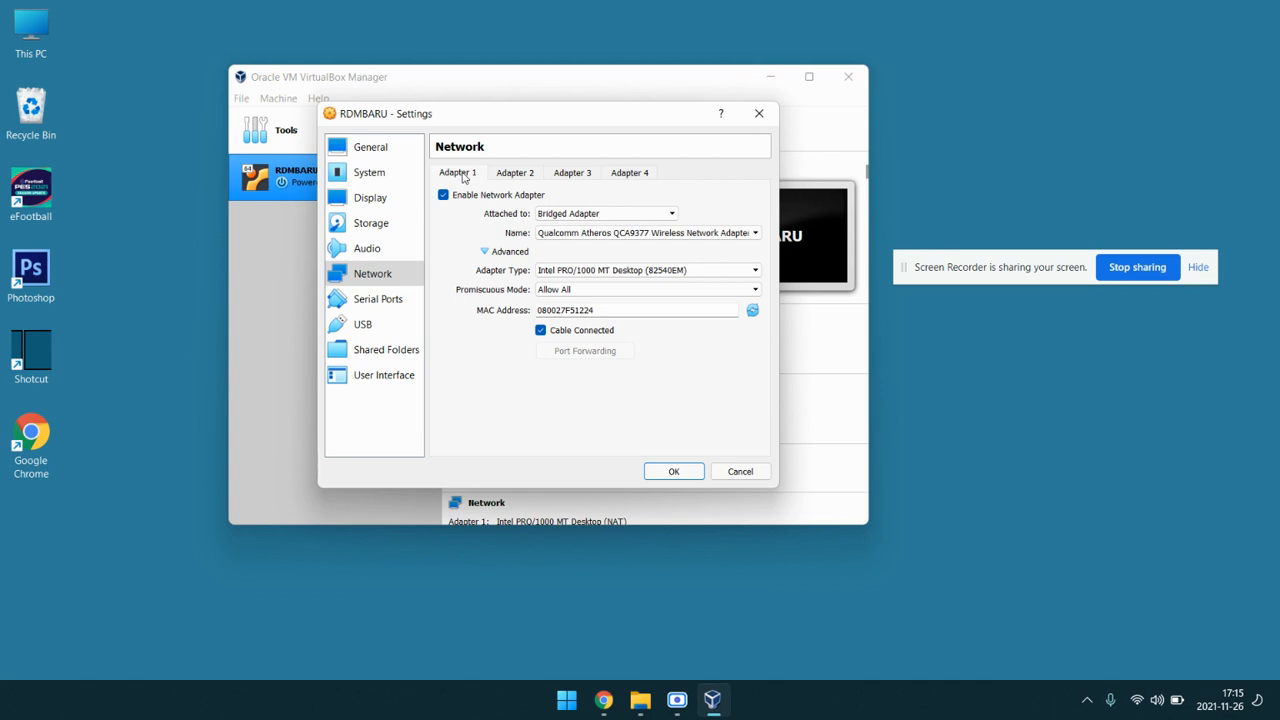
click(546, 215)
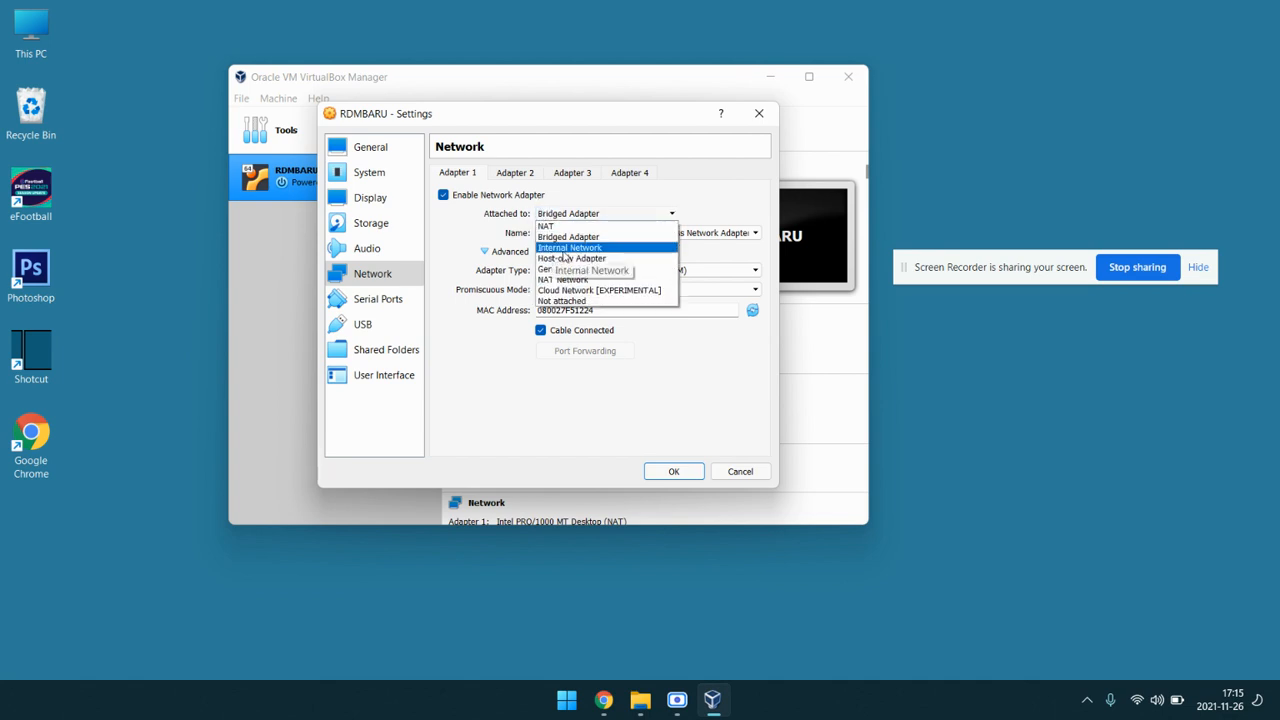
click(557, 258)
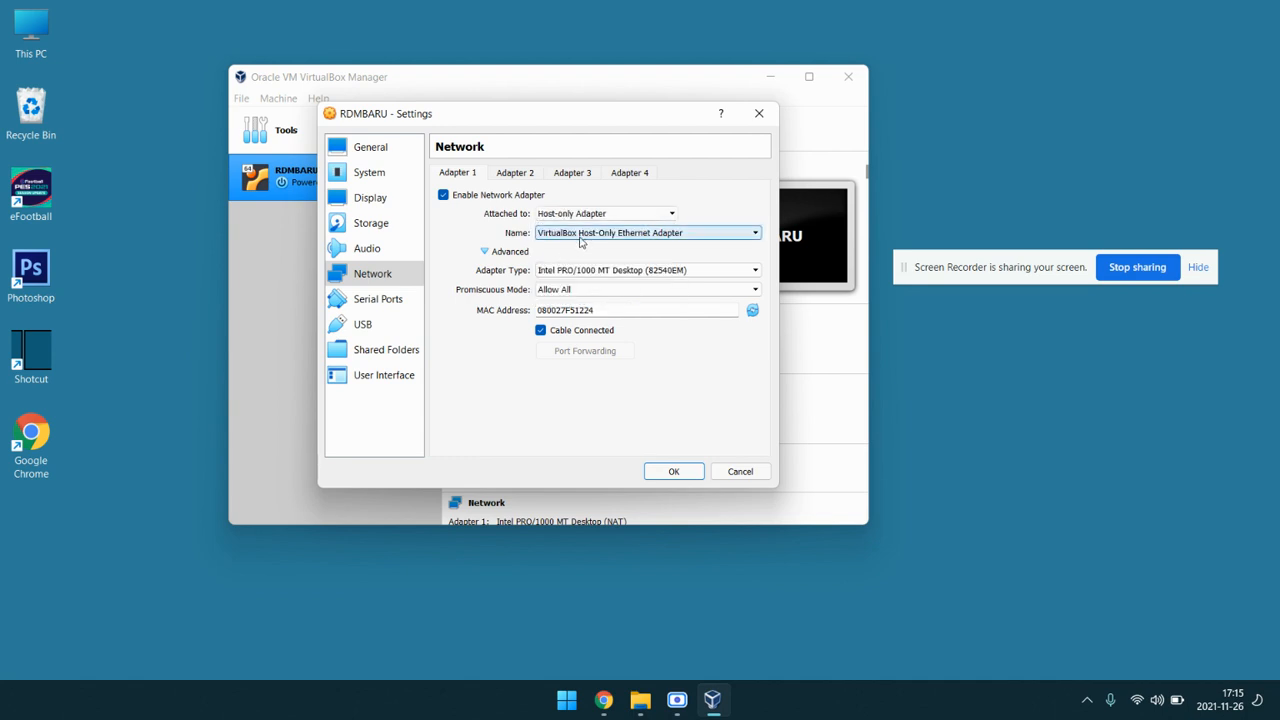
click(524, 174)
click(672, 472)
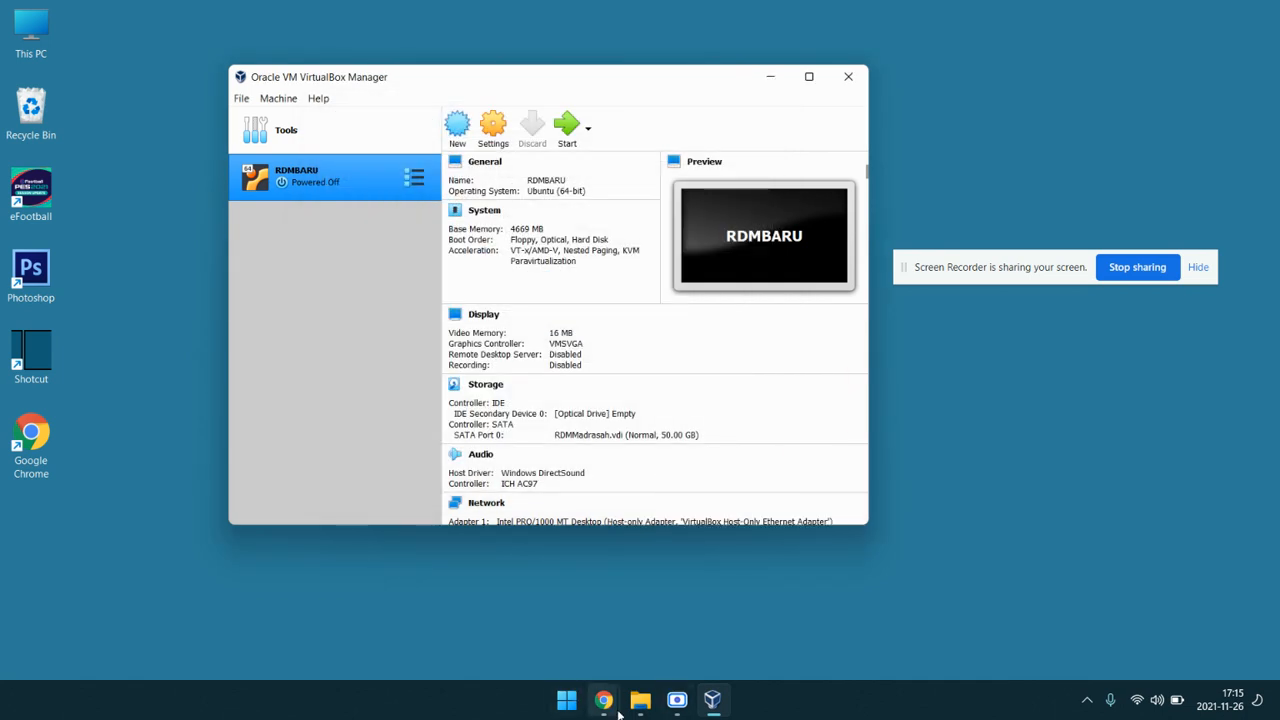
Switch to Control Panel and show the computer's adapter settings in a smaller Network Connections window beside the VirtualBox Manager.
click(567, 701)
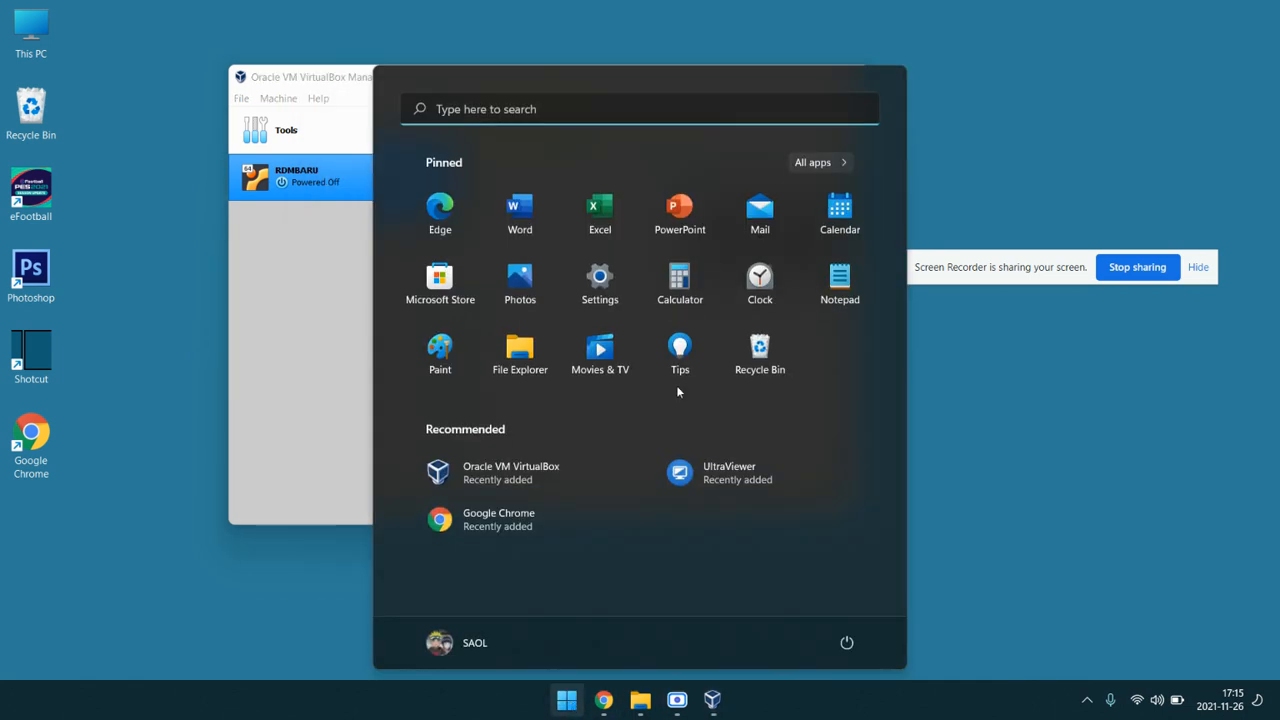
click(759, 107)
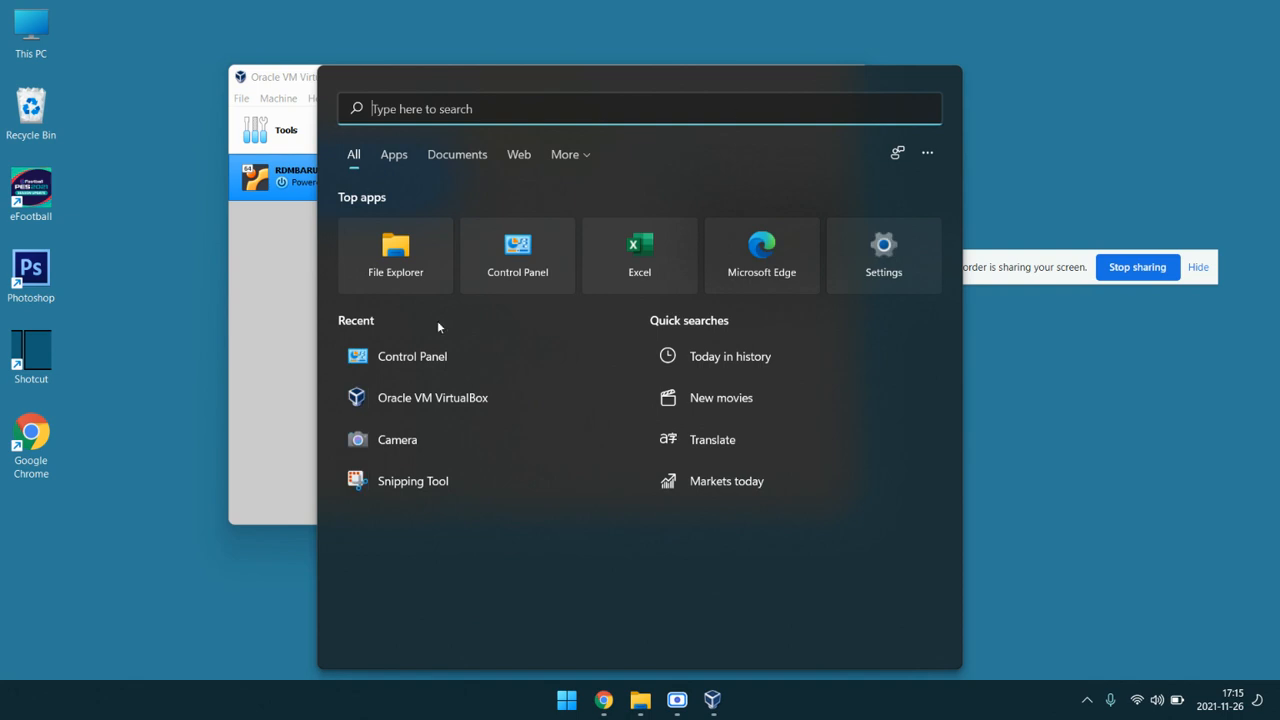
click(402, 368)
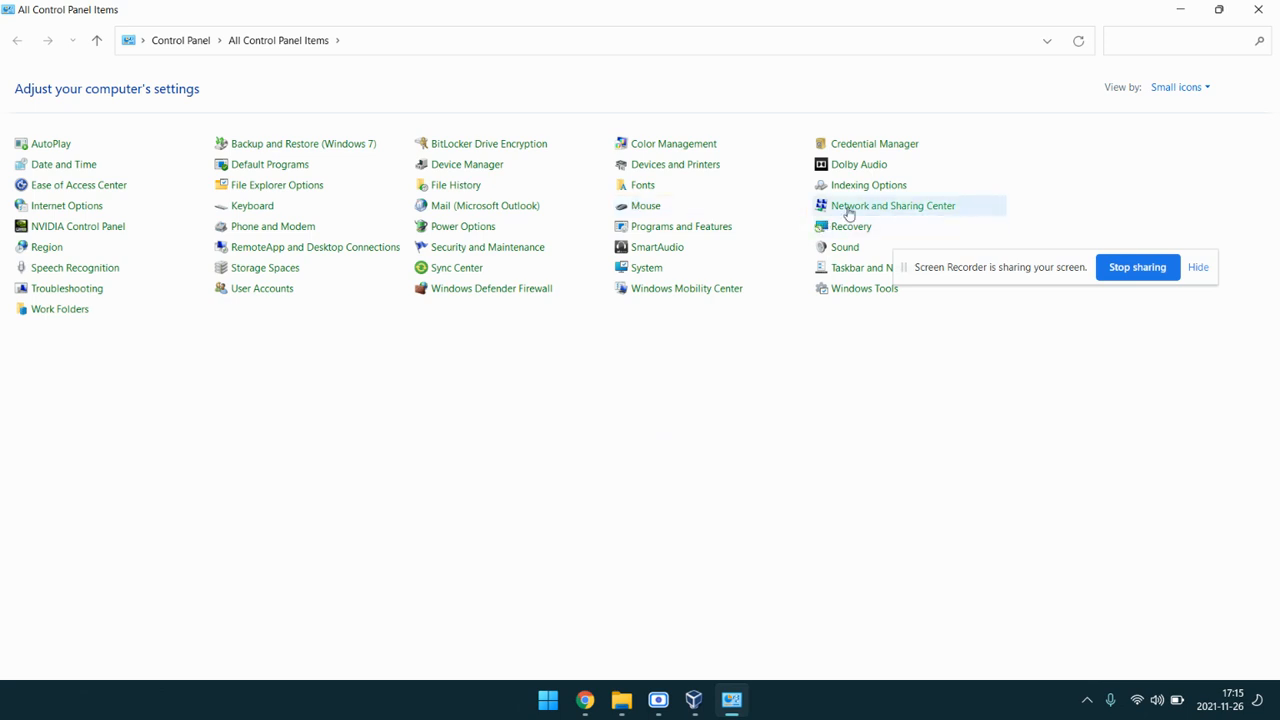
click(847, 210)
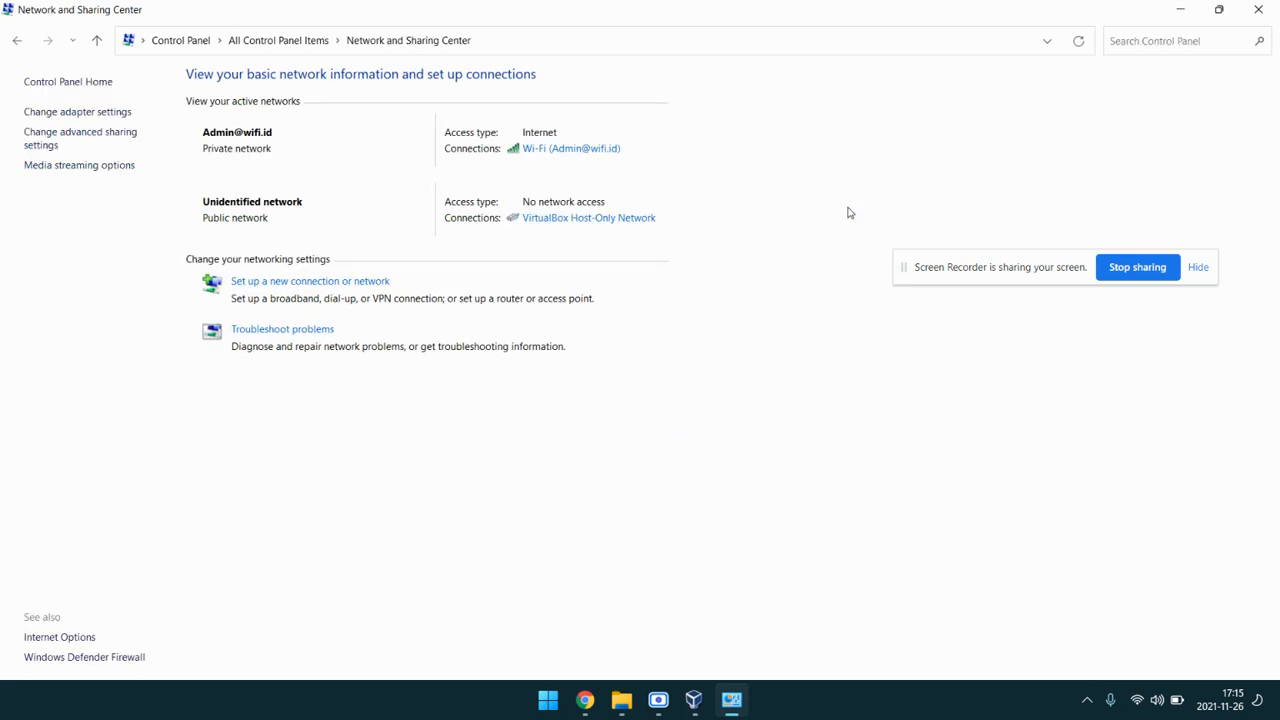
click(96, 114)
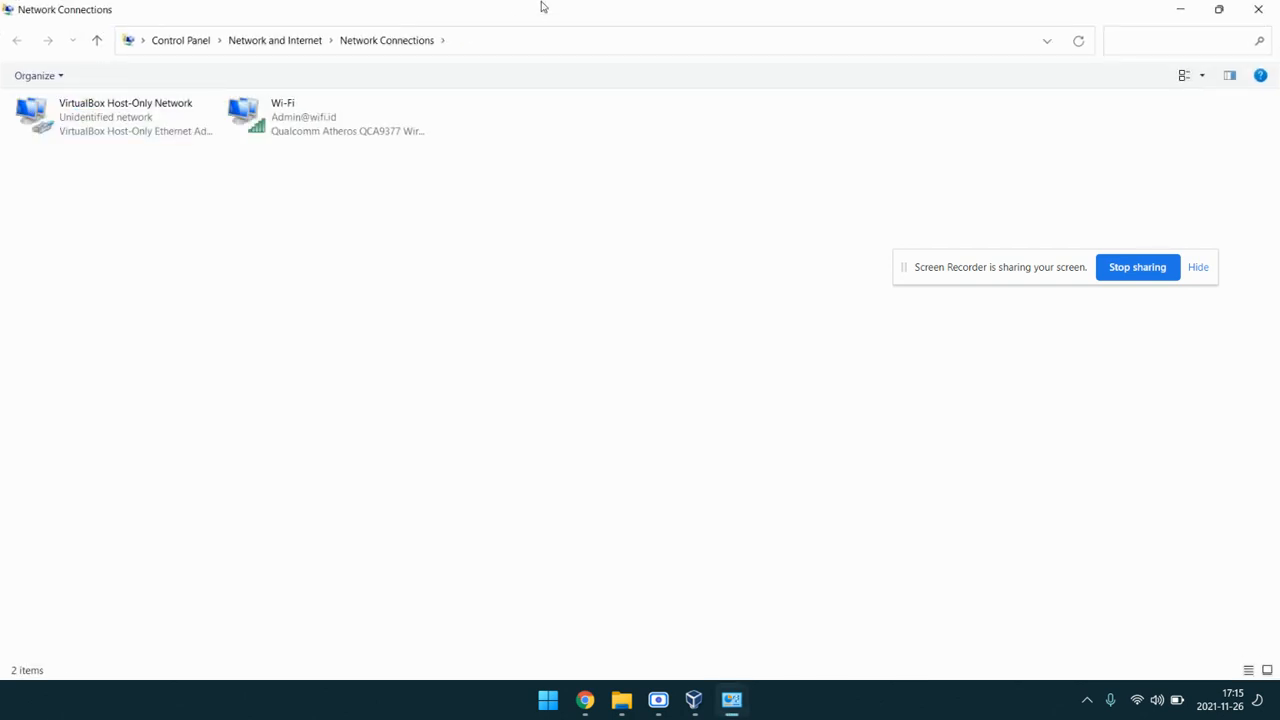
click(1221, 8)
click(1180, 9)
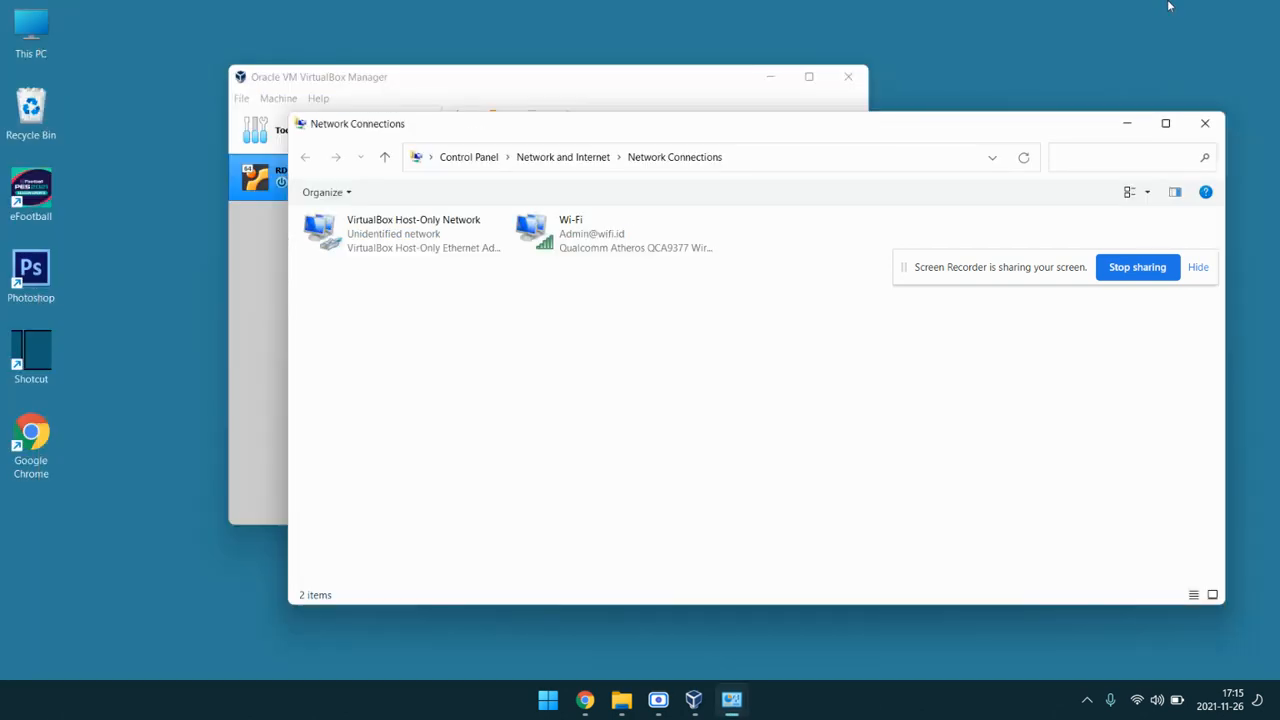
drag(838, 128, 883, 188)
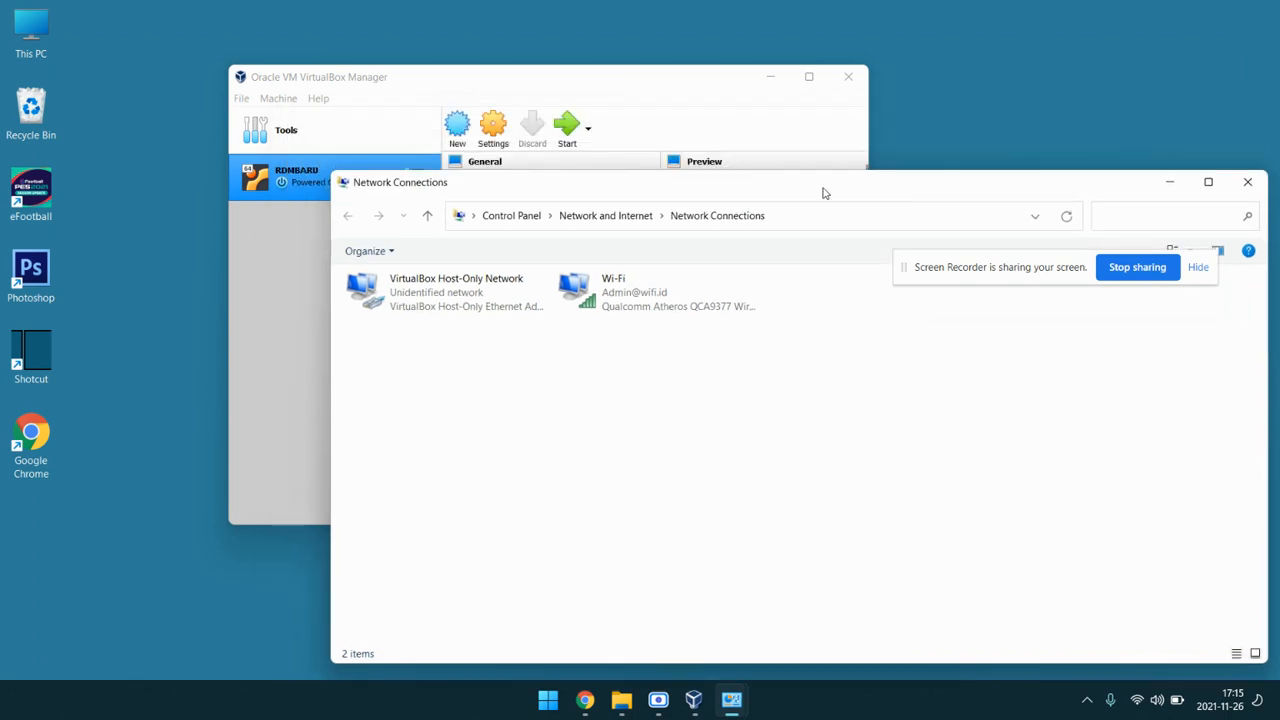
Try a static IPv4 address of 192.168.0.199 for the Wi-Fi connection and discard the entry.
click(627, 291)
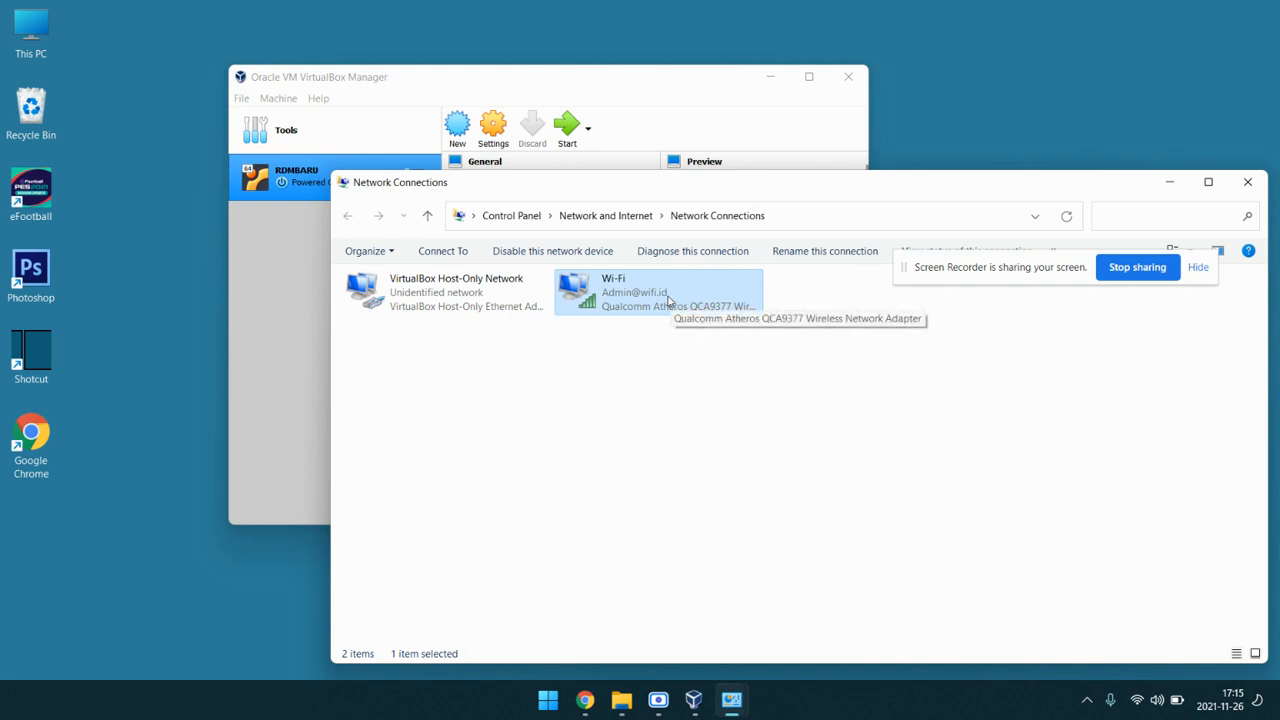
right_click(628, 292)
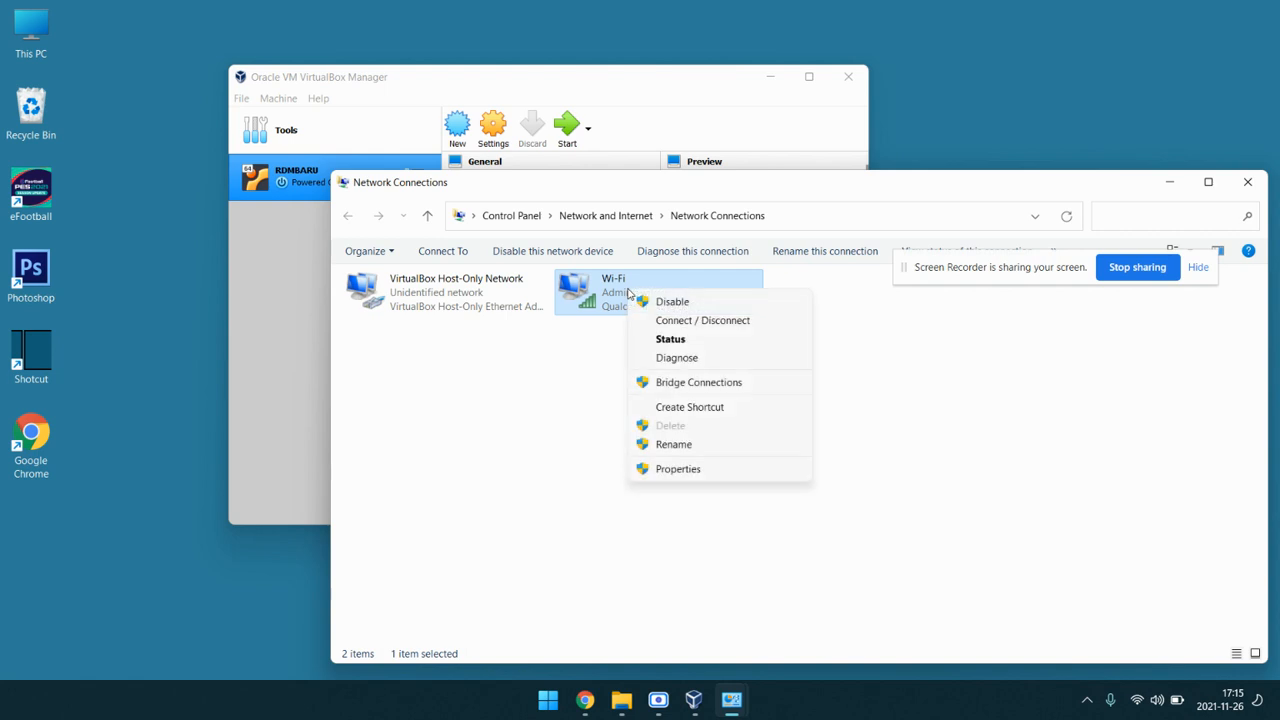
click(726, 467)
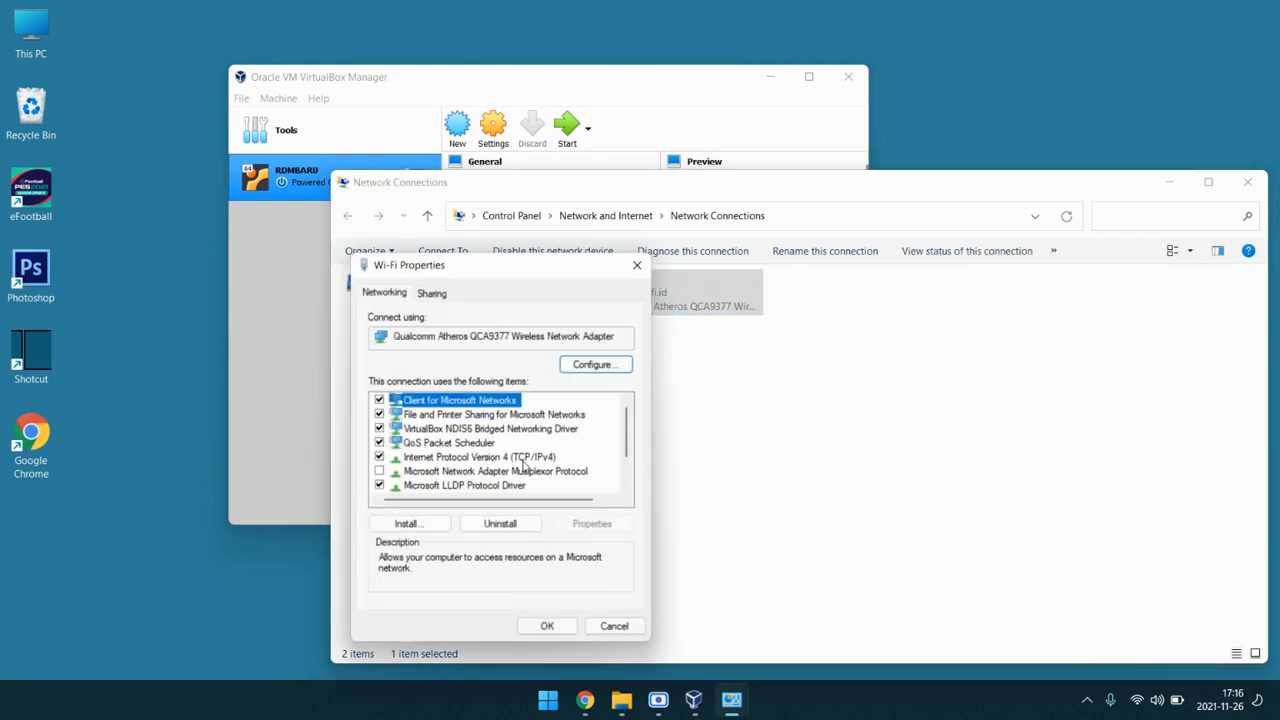
double_click(526, 458)
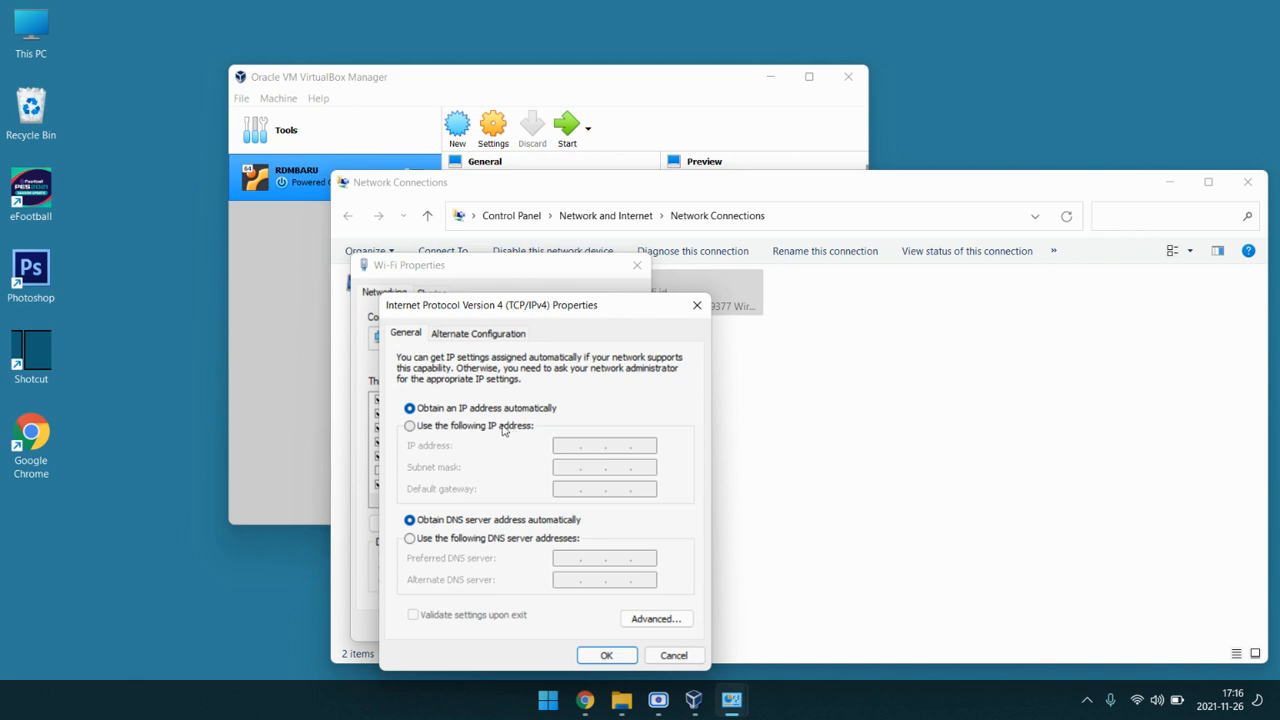
click(509, 428)
click(563, 445)
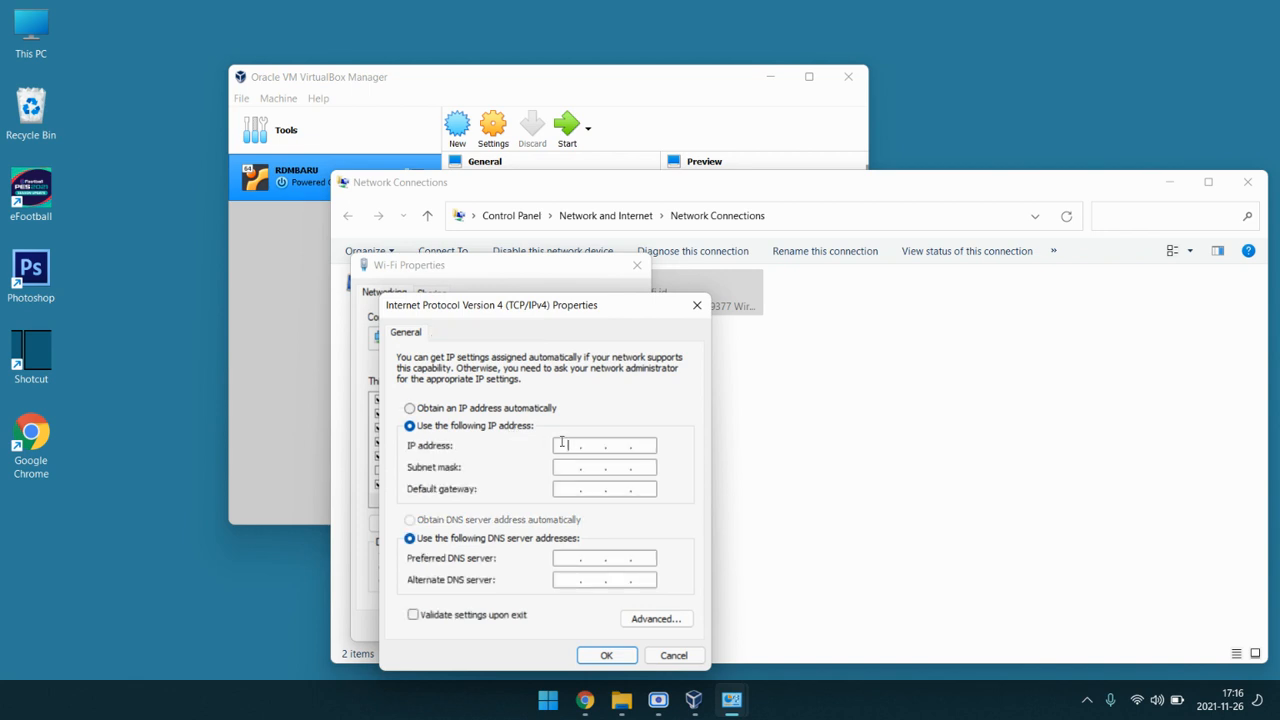
text(192 . 168 . 0 . 199)
key(Tab)
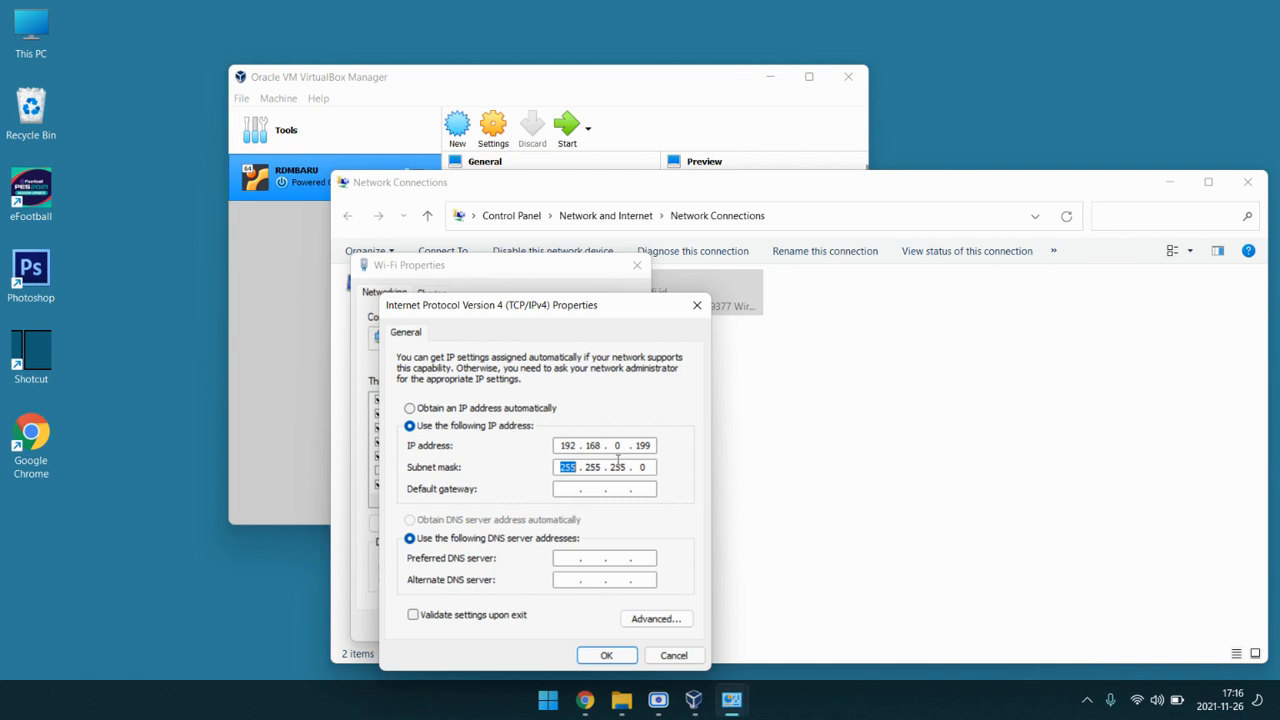
drag(633, 446, 648, 454)
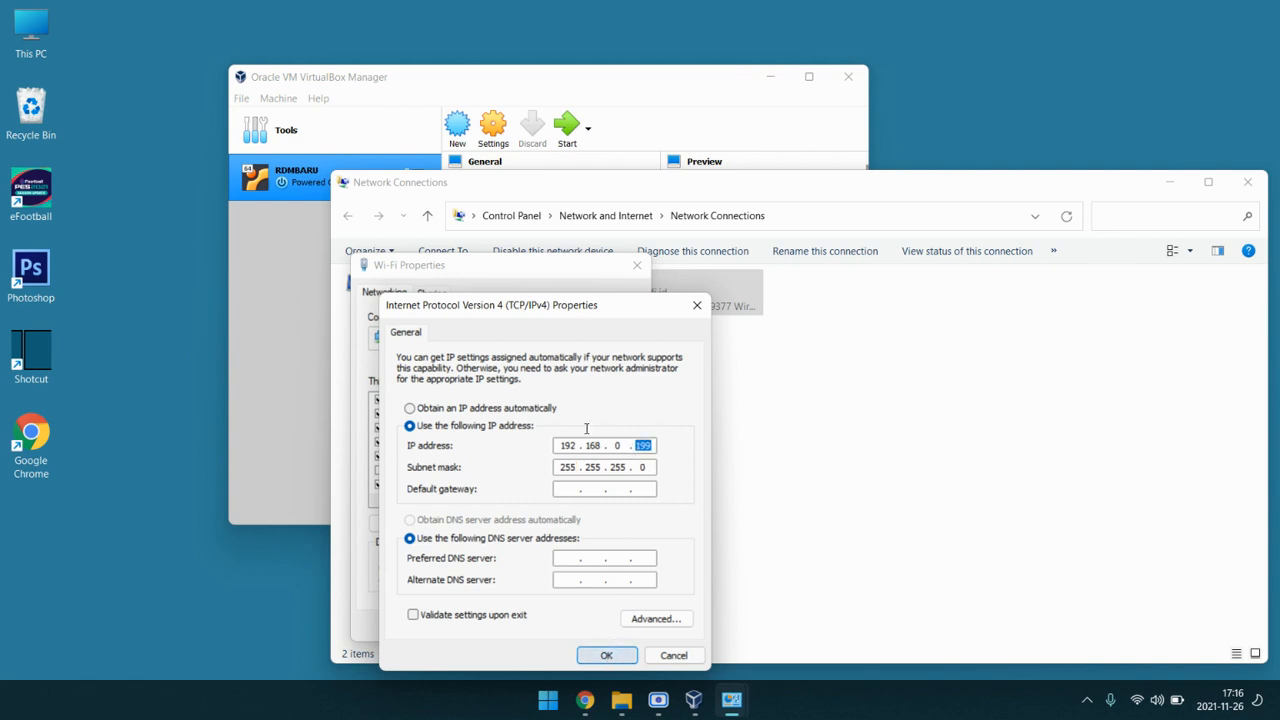
click(702, 308)
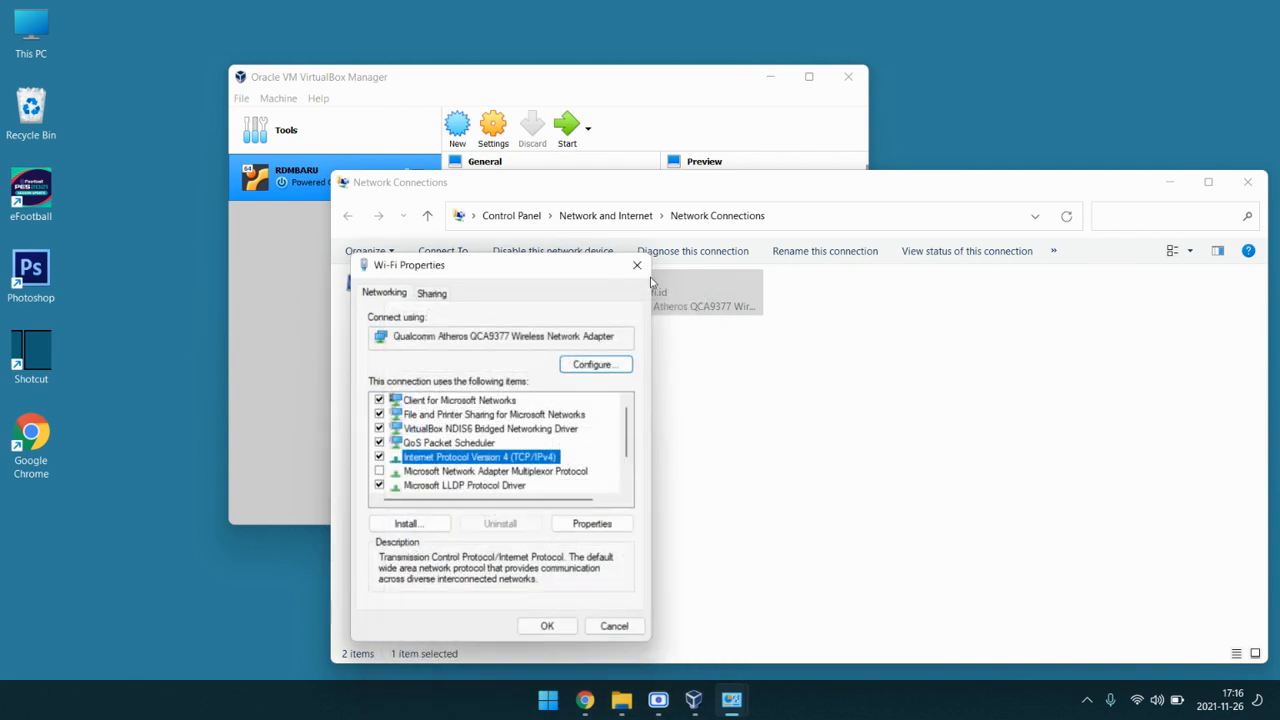
click(636, 268)
Set the third octet of the VirtualBox Host-Only Network's IPv4 address to 0, save it and close Network Connections.
click(481, 299)
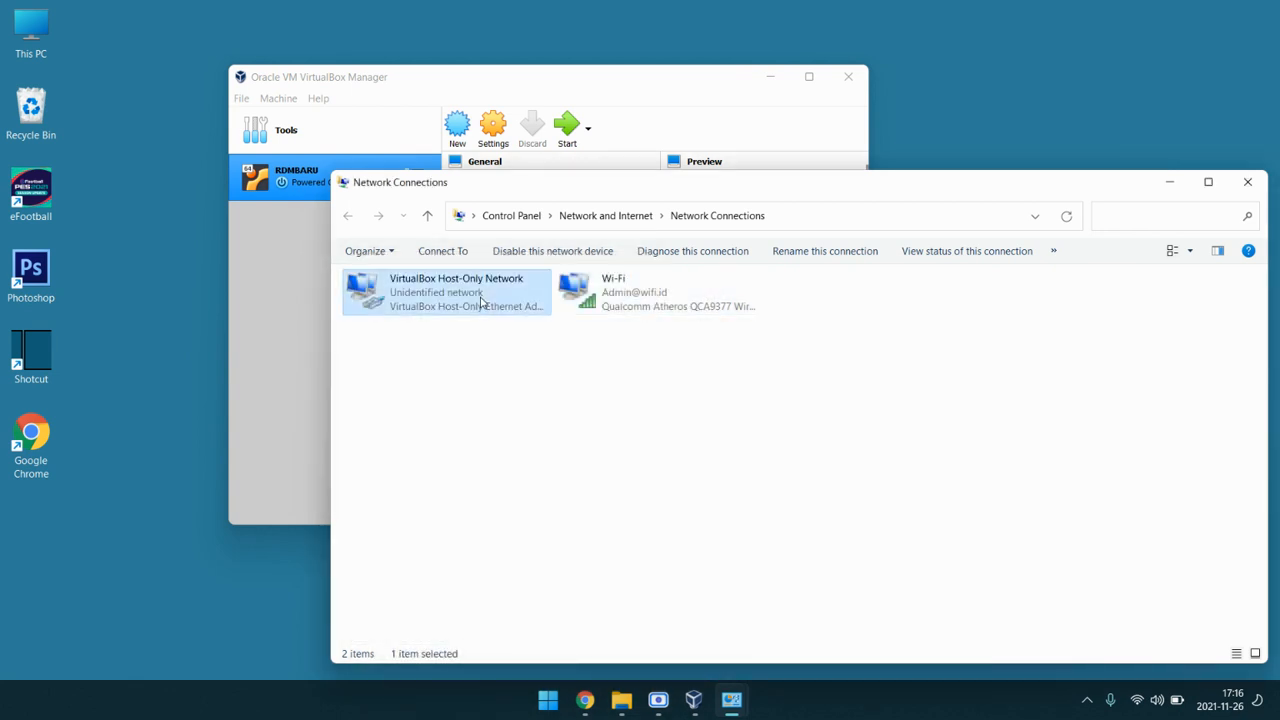
right_click(481, 301)
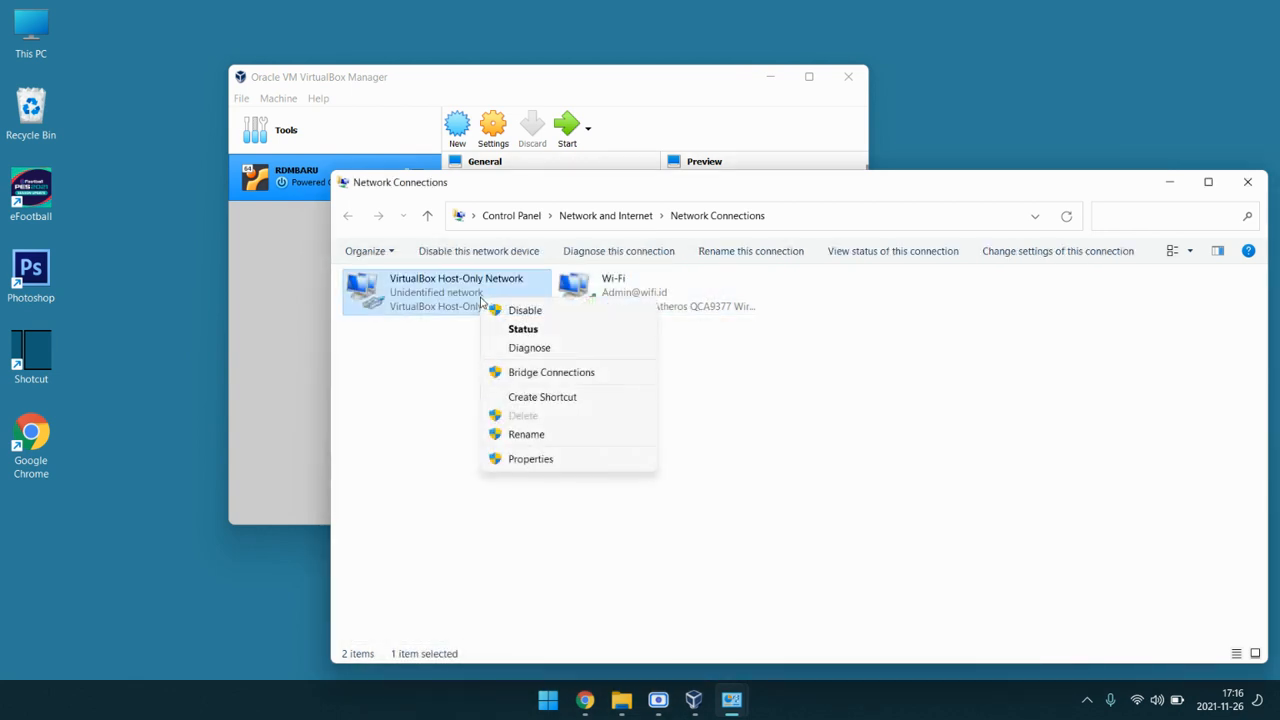
click(559, 462)
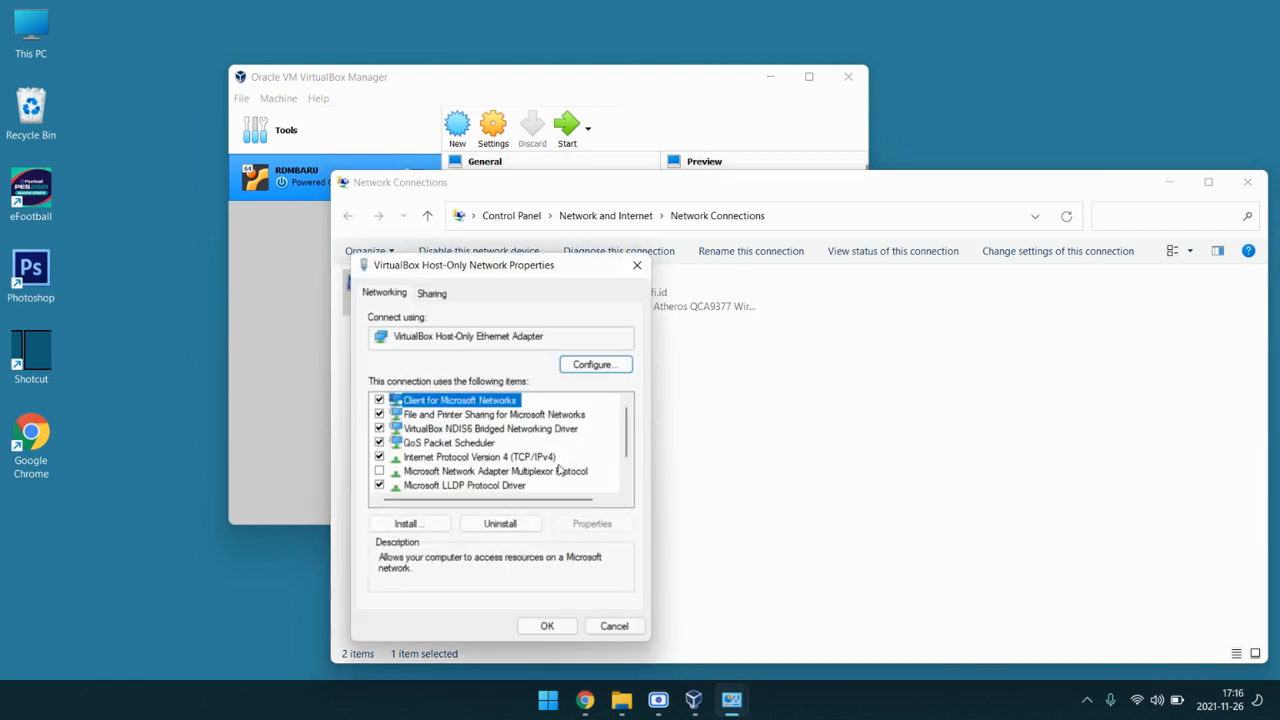
double_click(540, 456)
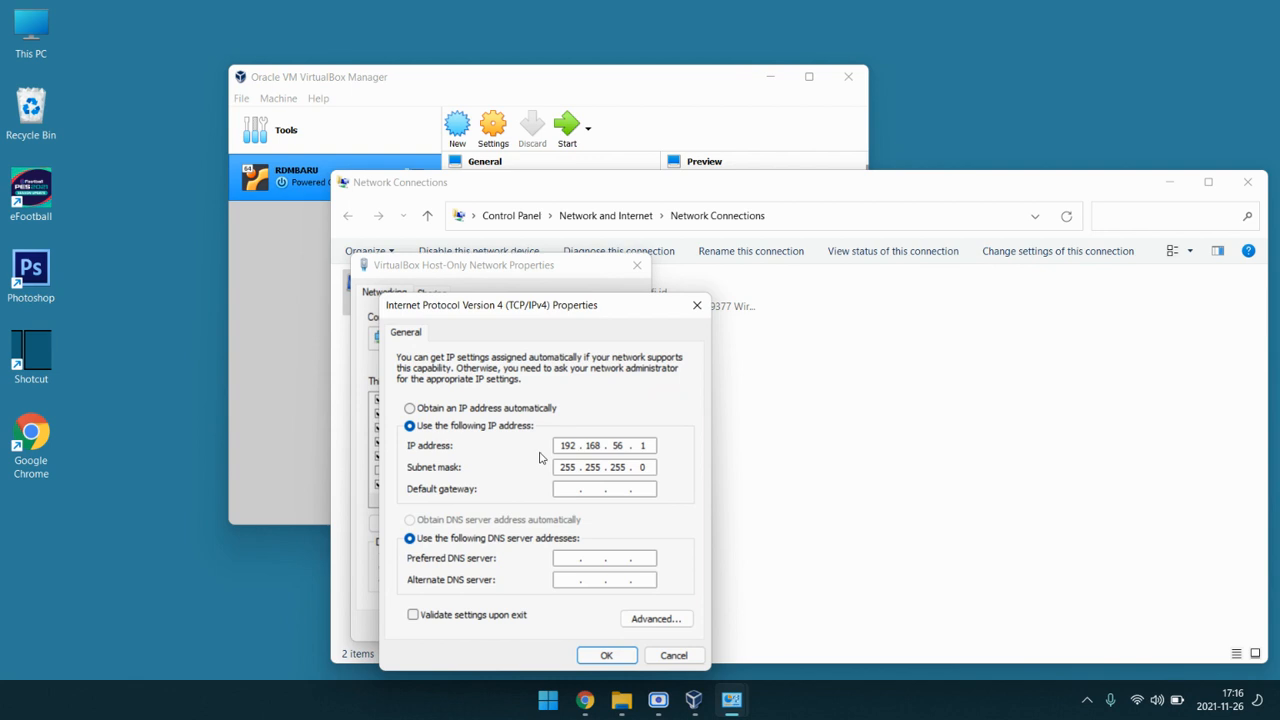
double_click(619, 445)
text(0)
click(603, 655)
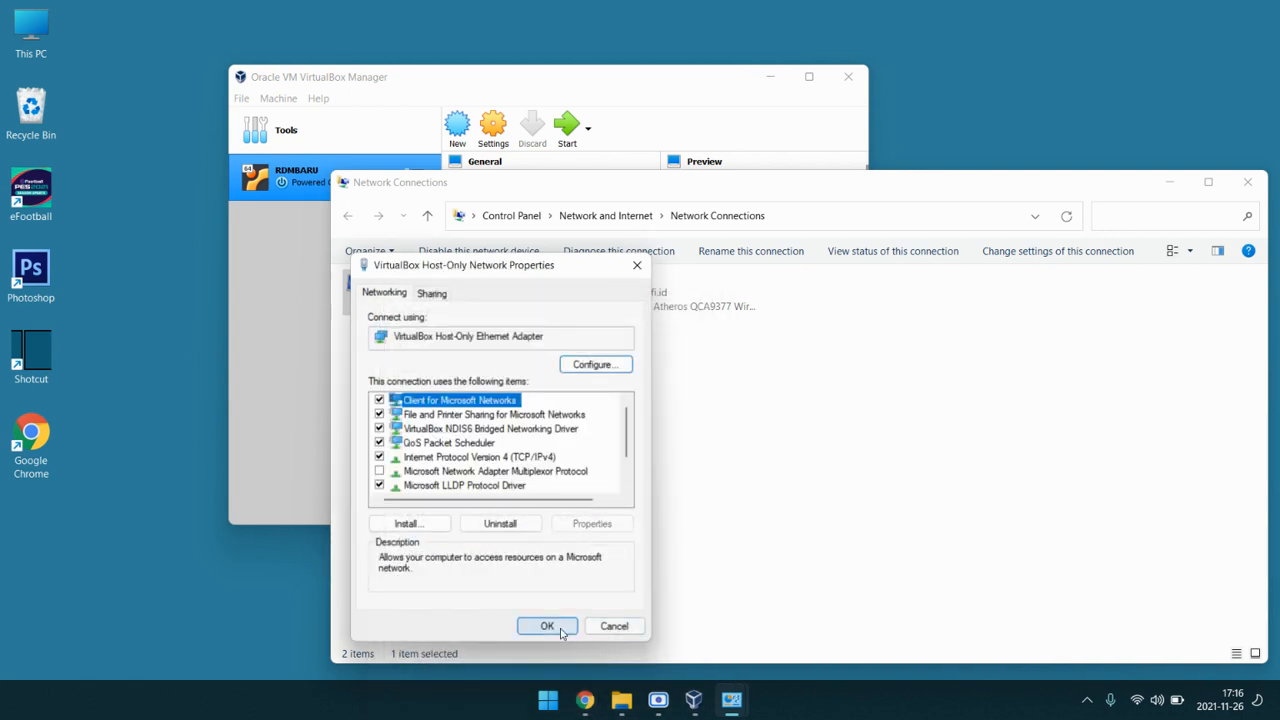
click(563, 626)
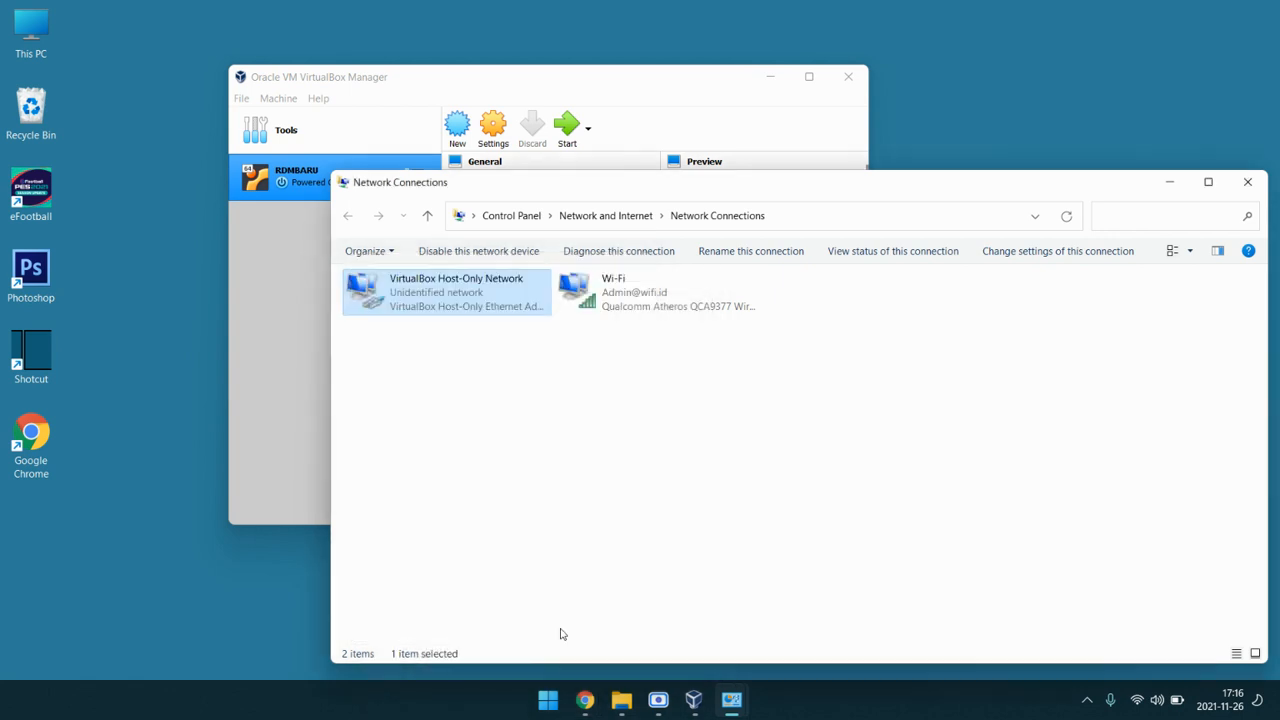
click(1250, 192)
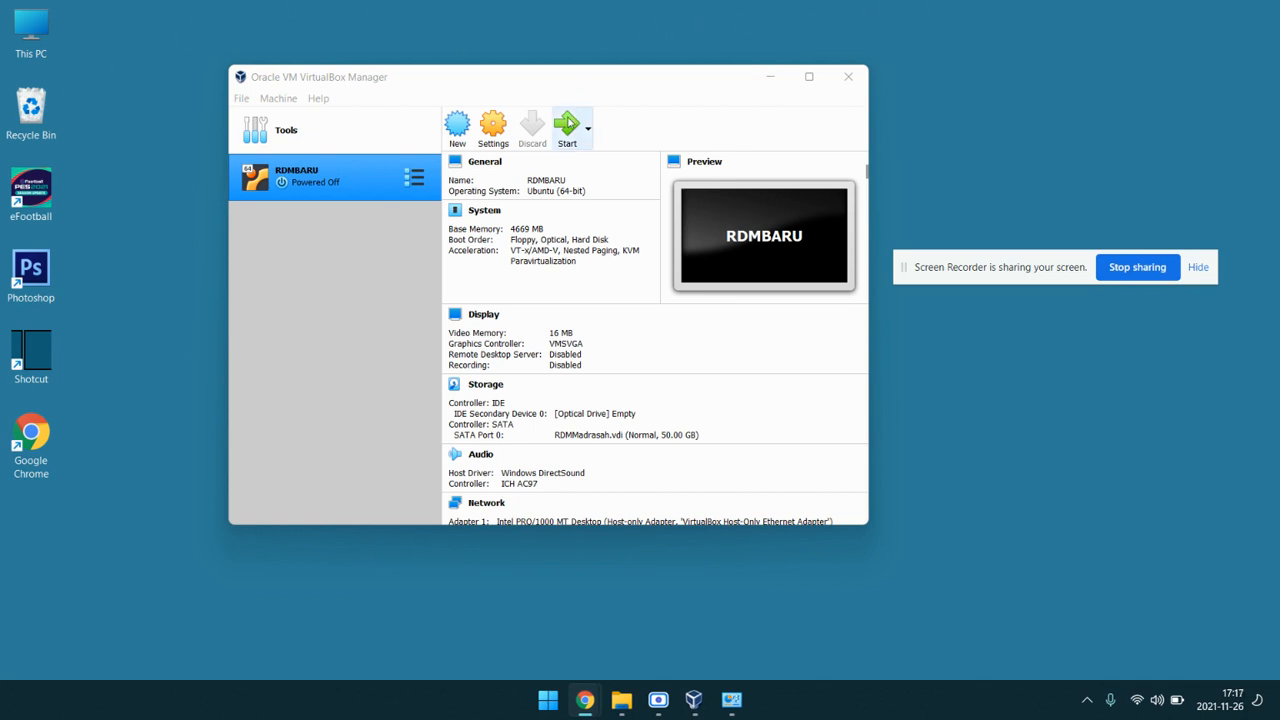
Start the RDMBARU virtual machine from the VirtualBox Manager.
click(567, 124)
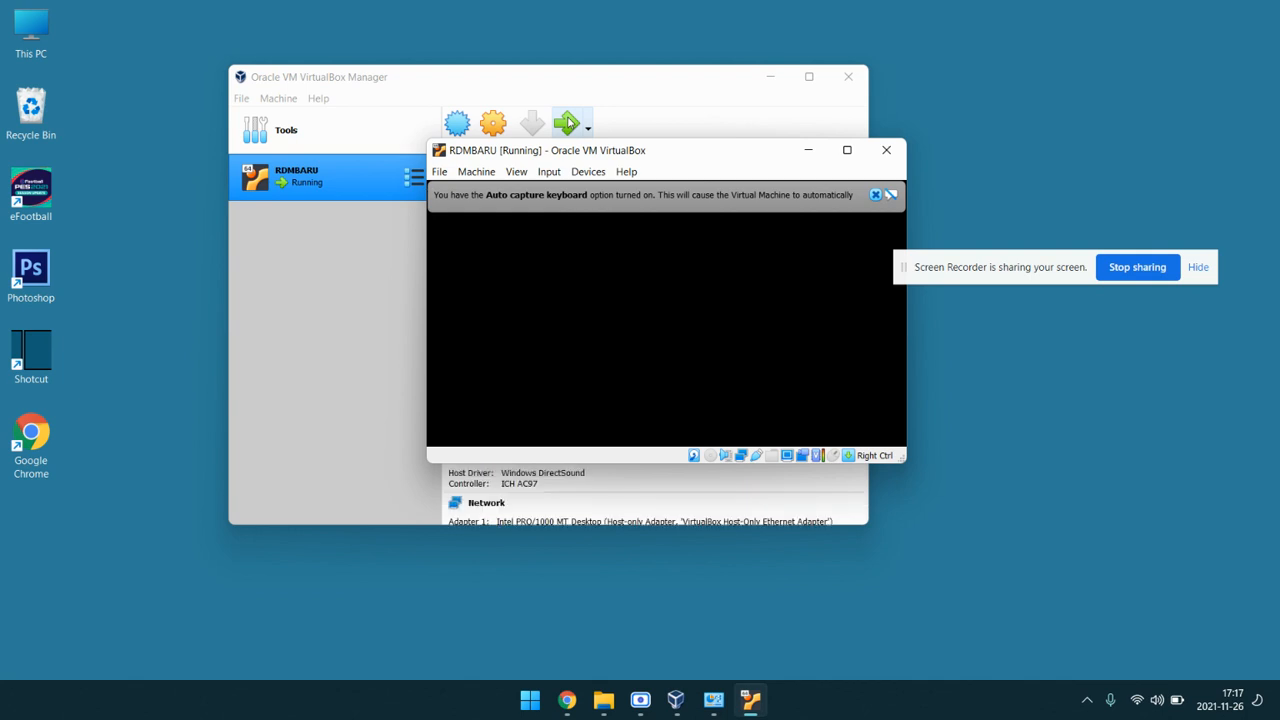
click(569, 122)
right_click(569, 122)
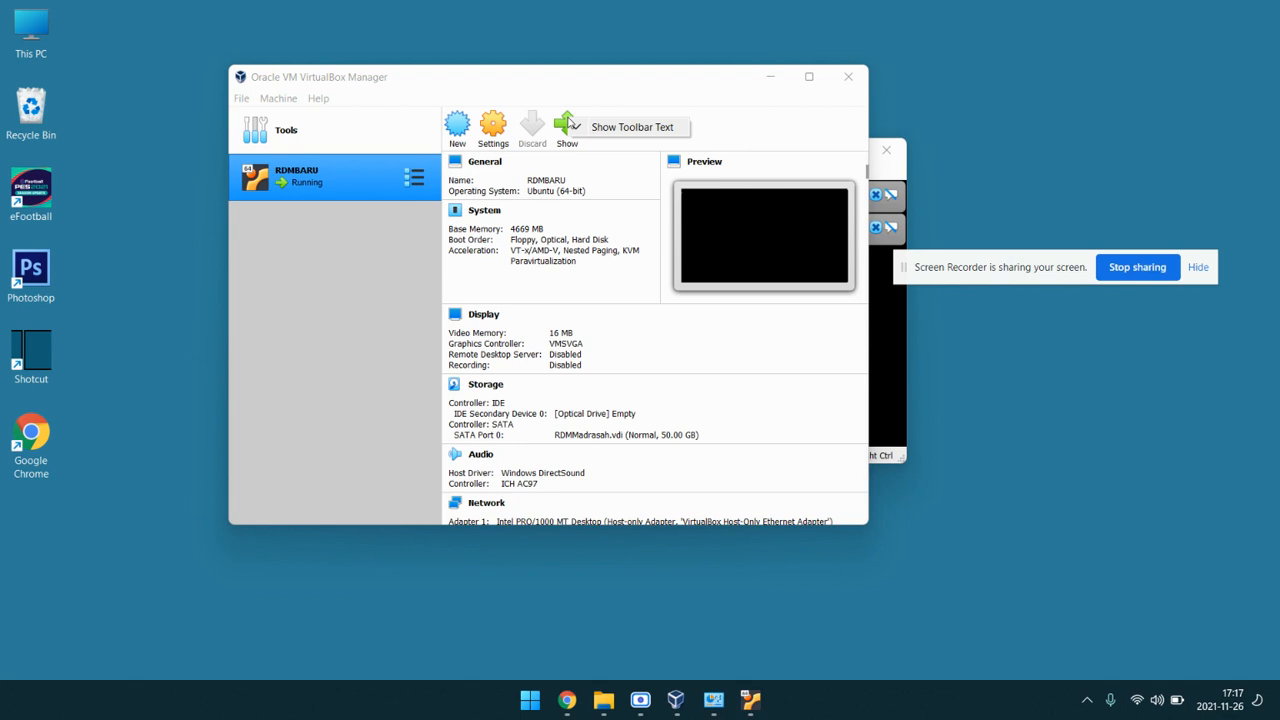
click(640, 89)
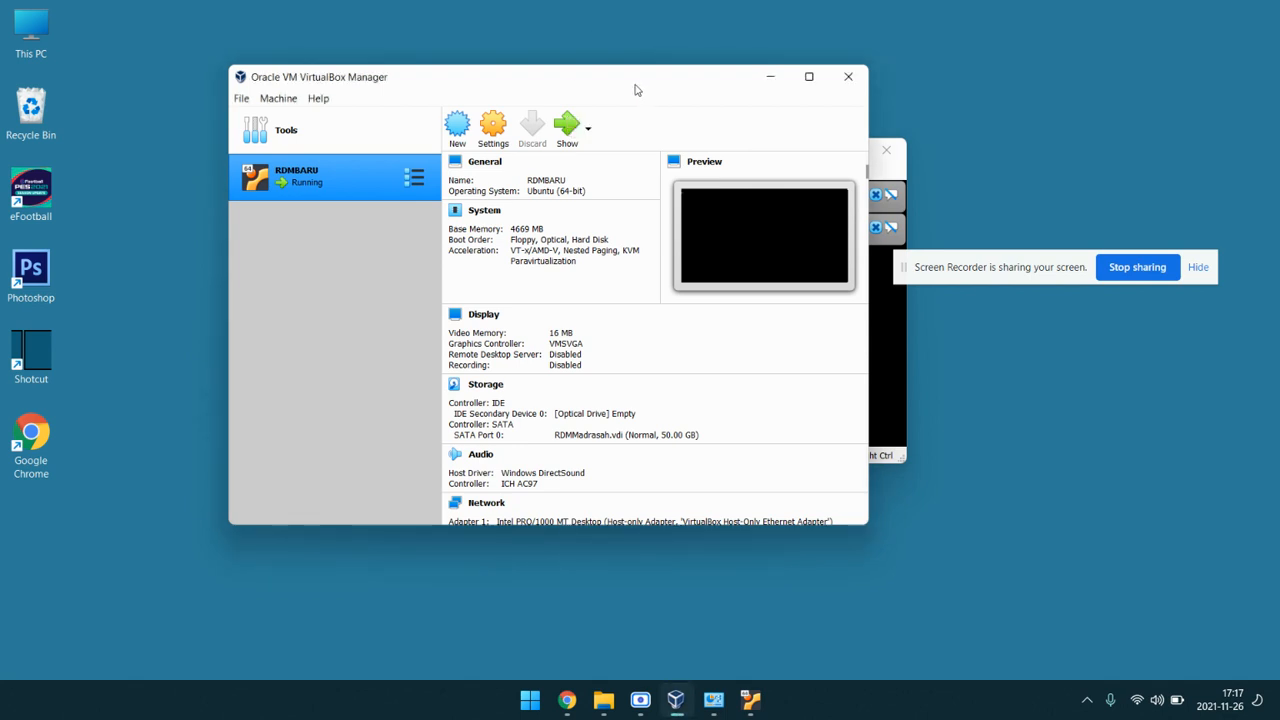
Move the VirtualBox Manager aside and dismiss the keyboard capture and mouse integration notices in the RDMBARU window.
drag(634, 89, 418, 67)
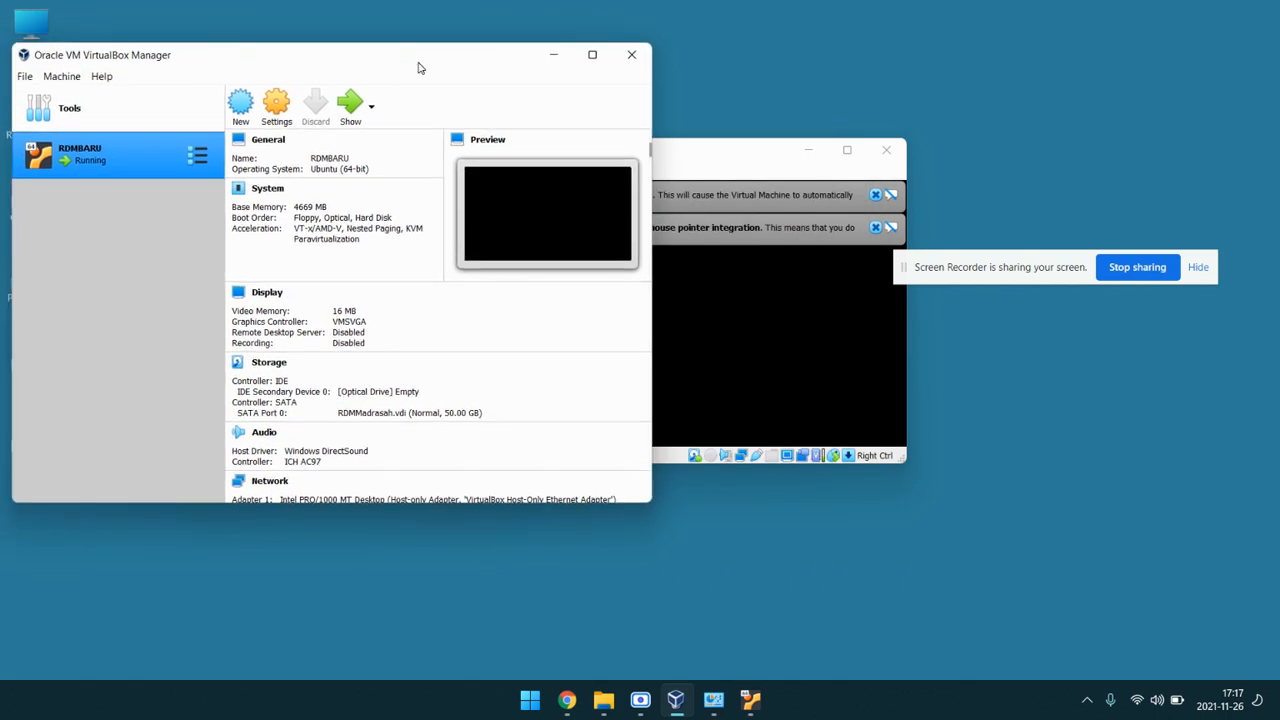
click(686, 153)
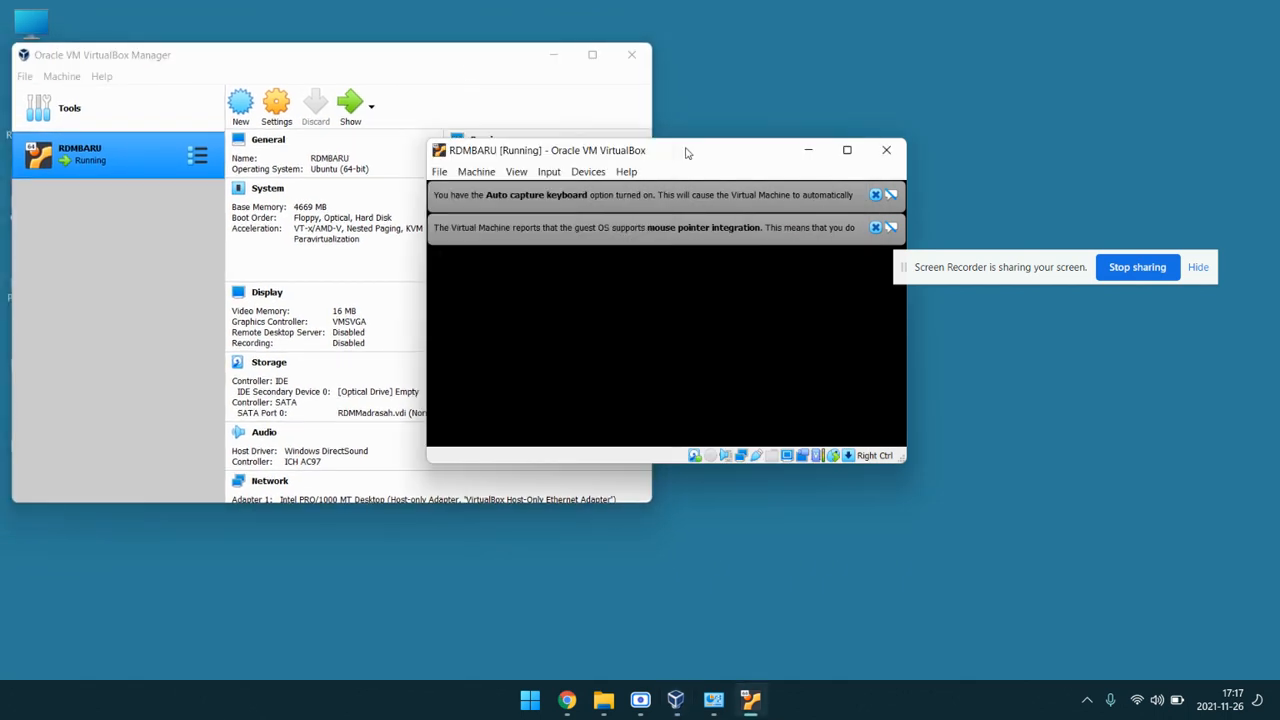
click(875, 194)
click(875, 194)
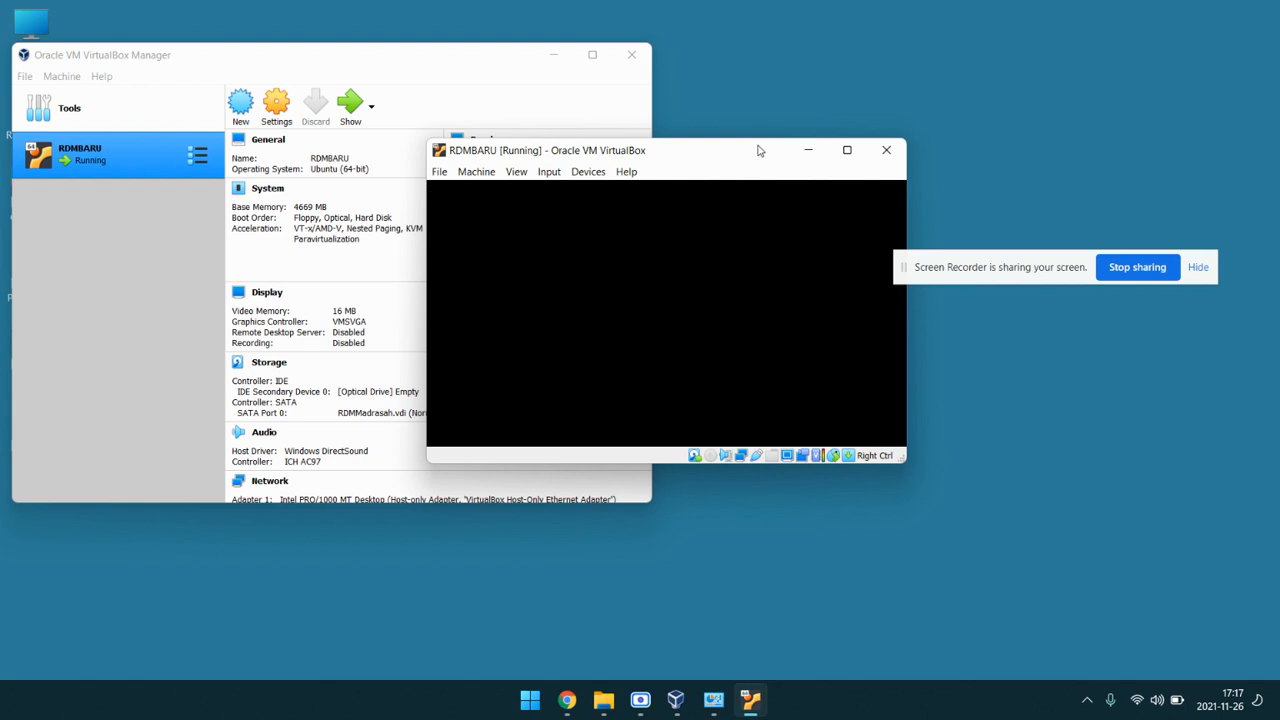
Move the RDMBARU window aside and open 192.168.0.250 in a new Chrome tab.
drag(758, 150, 1040, 64)
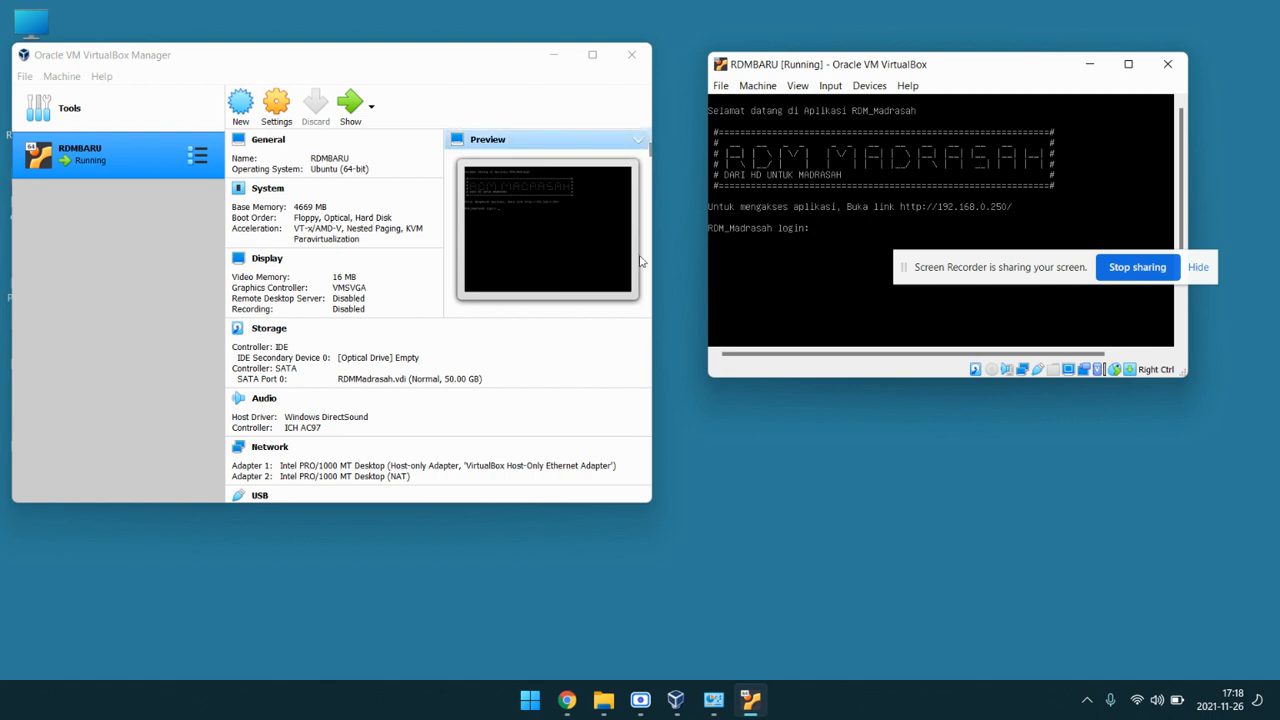
mouse_move(572, 704)
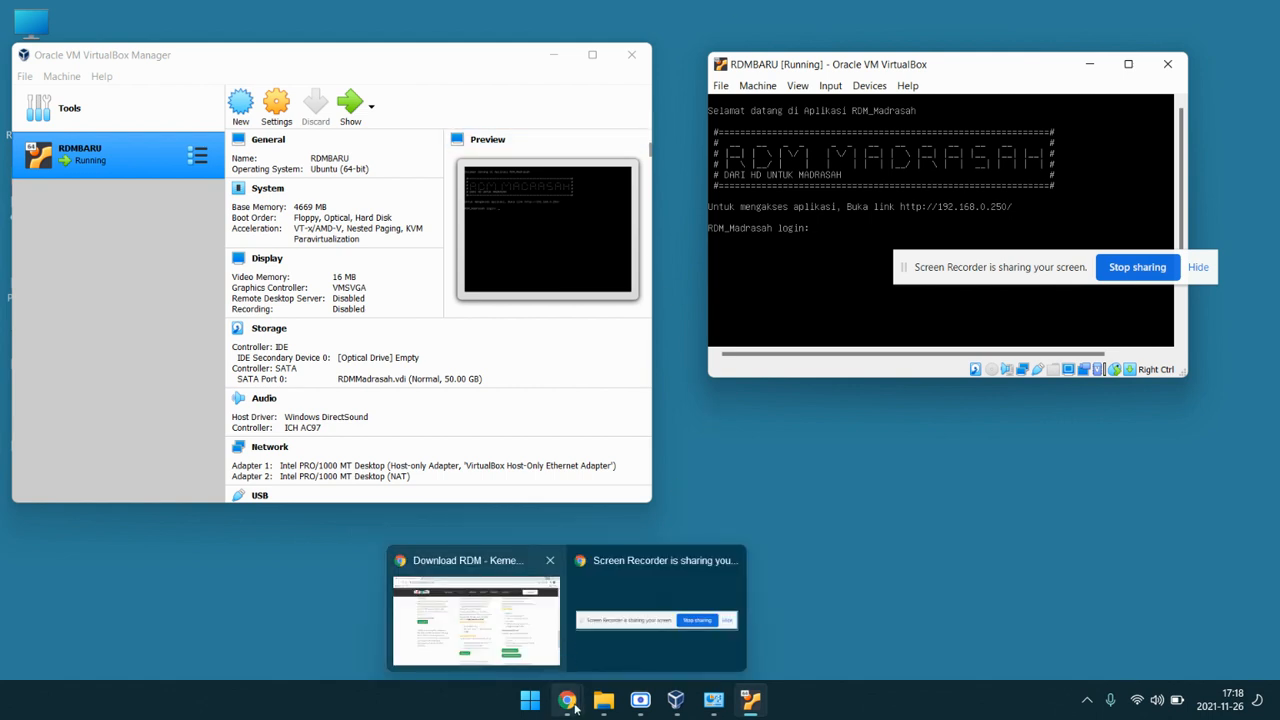
click(543, 641)
click(537, 582)
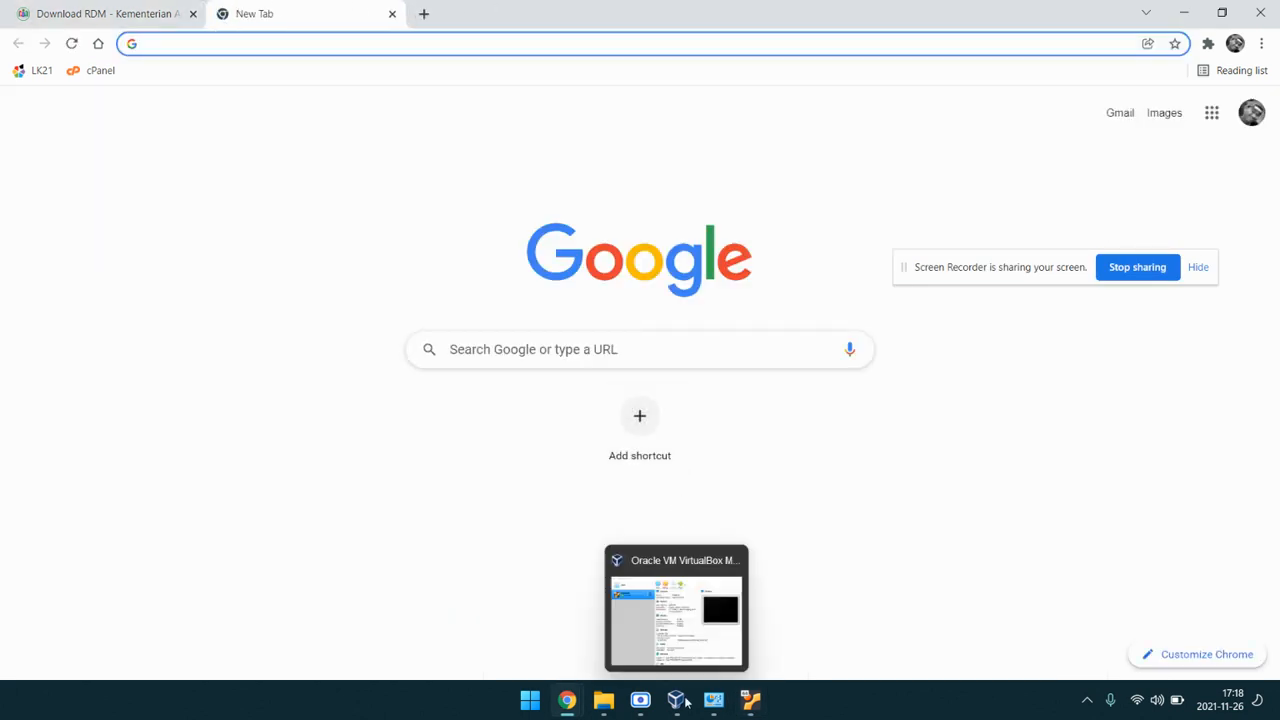
click(749, 700)
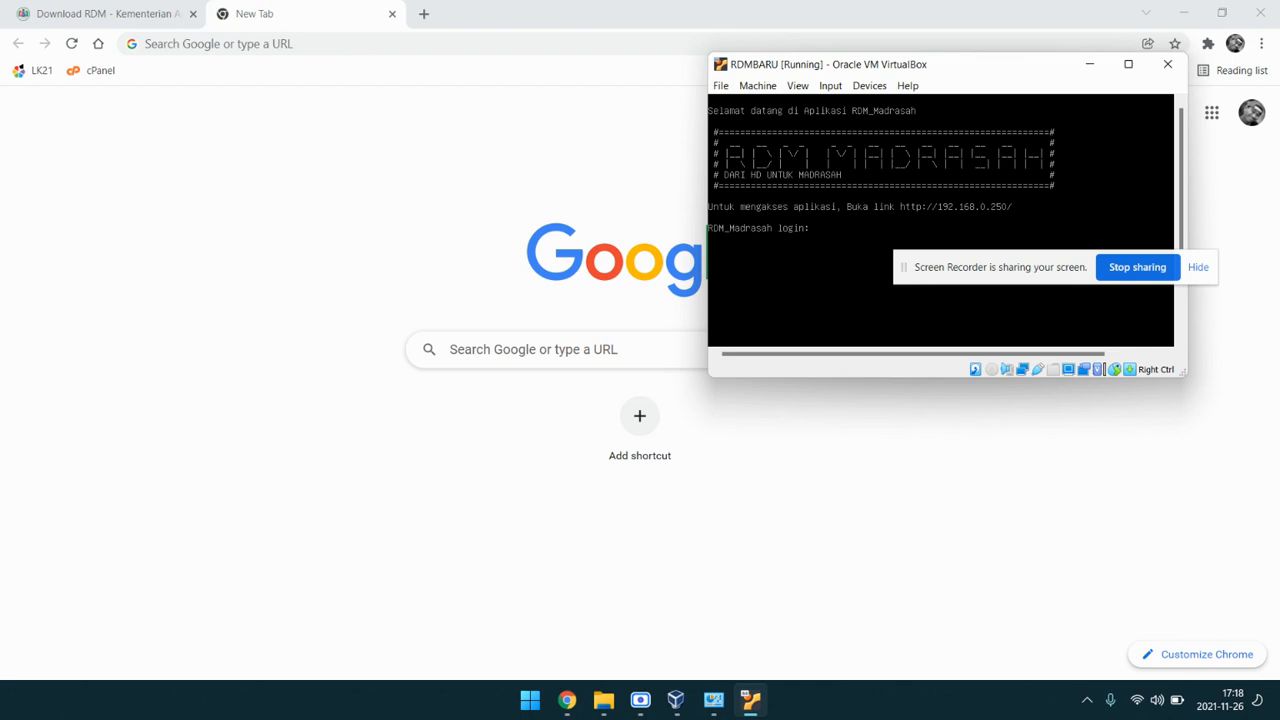
click(290, 46)
text(192)
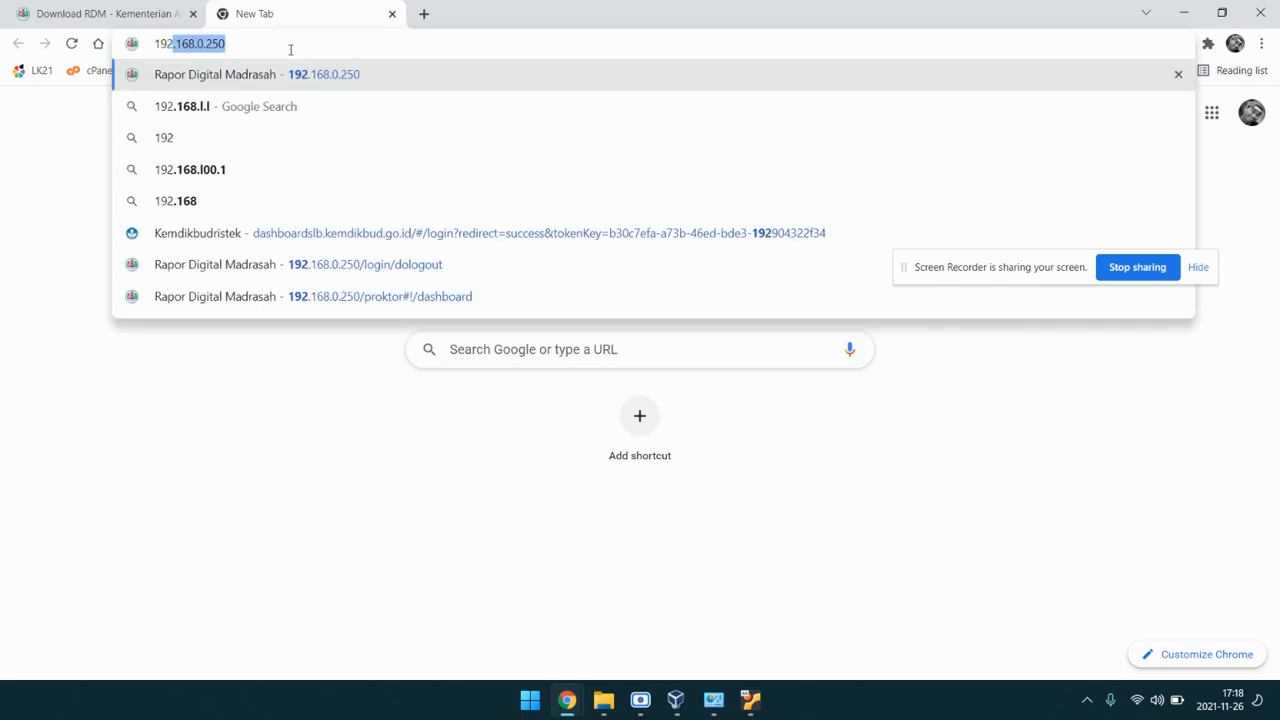
key(Return)
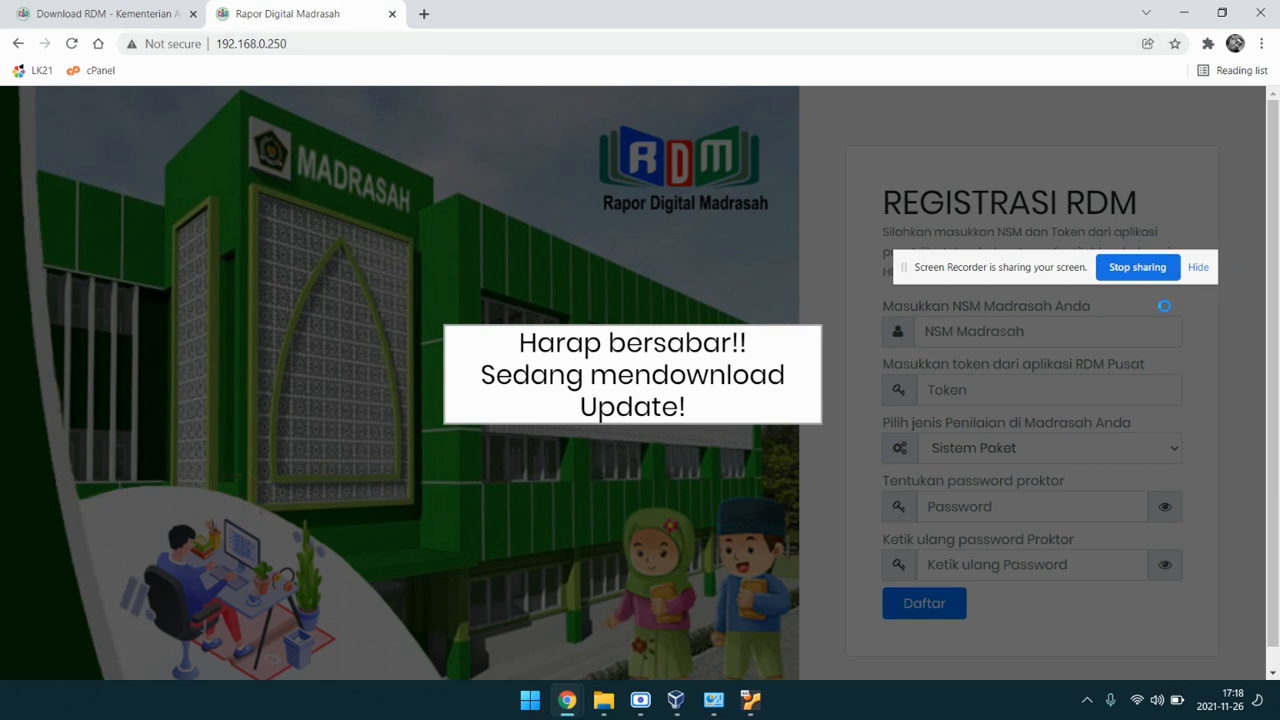
Fill in the madrasah's NSM number and the RDM Pusat token on the registration form, with Sistem Paket as the assessment type.
drag(1055, 270, 1035, 113)
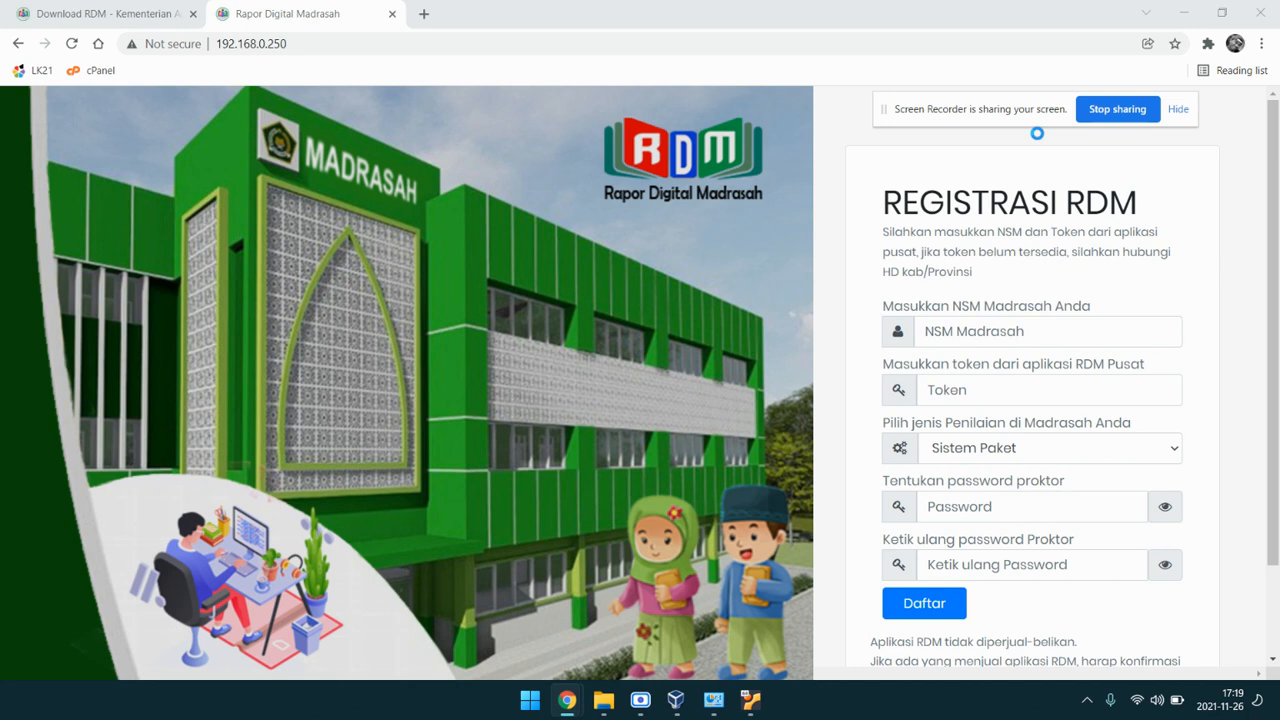
click(1026, 329)
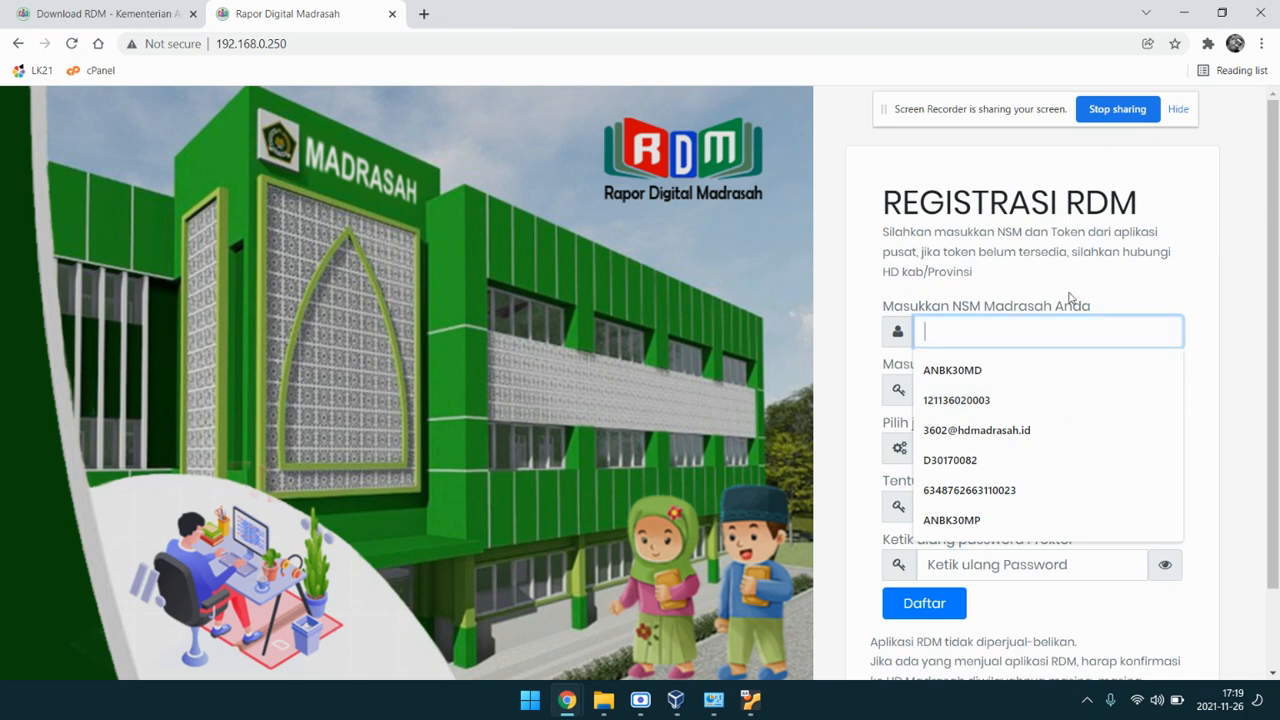
click(1072, 290)
drag(884, 305, 1066, 329)
click(1066, 325)
click(1048, 402)
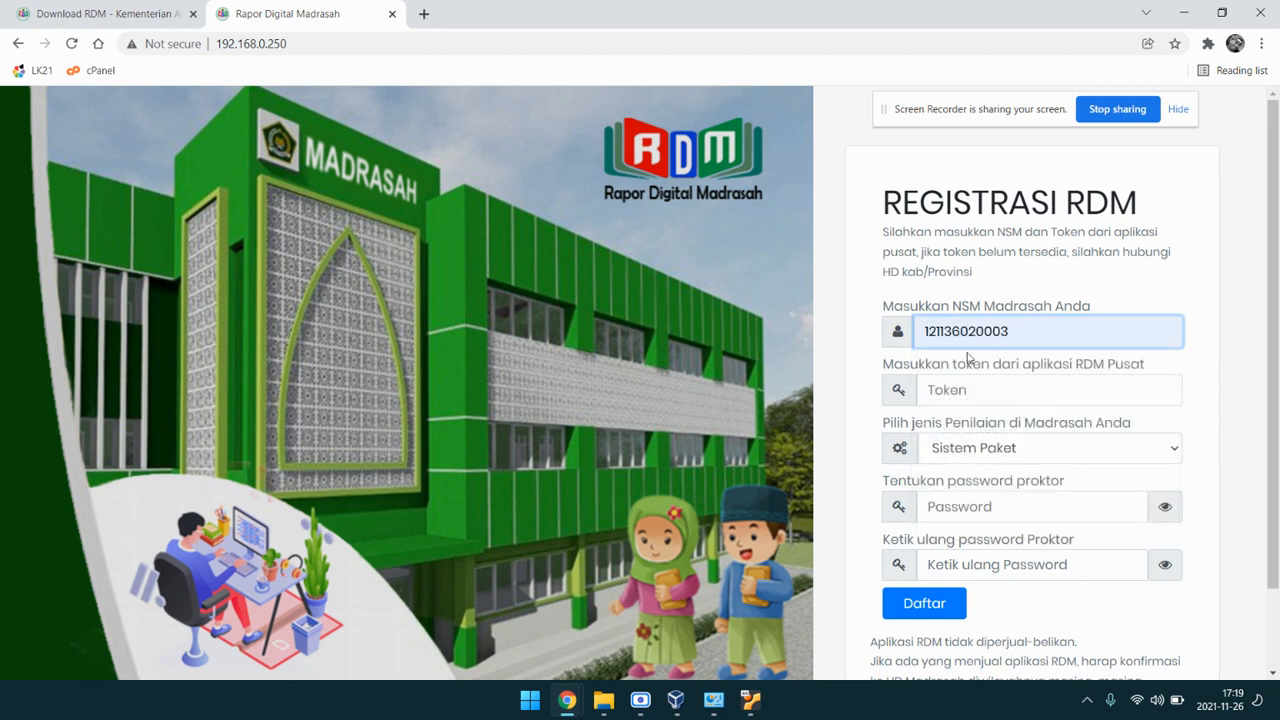
click(963, 388)
click(993, 443)
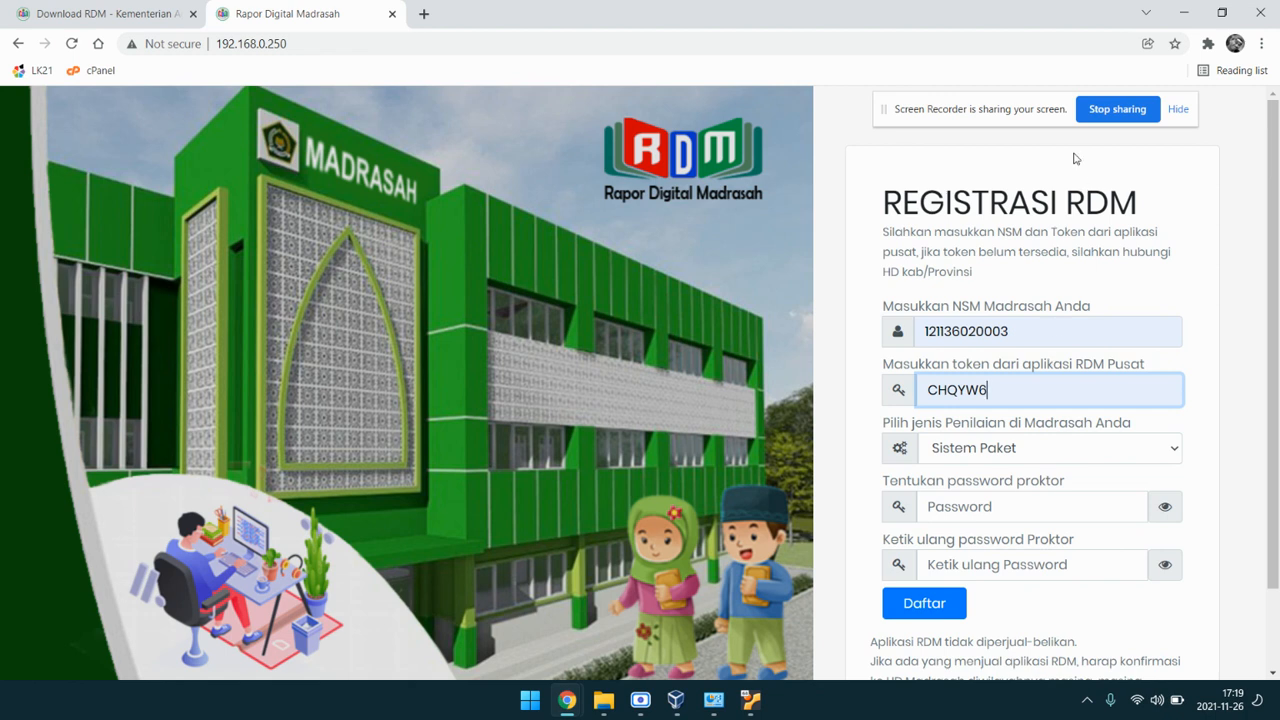
click(1028, 448)
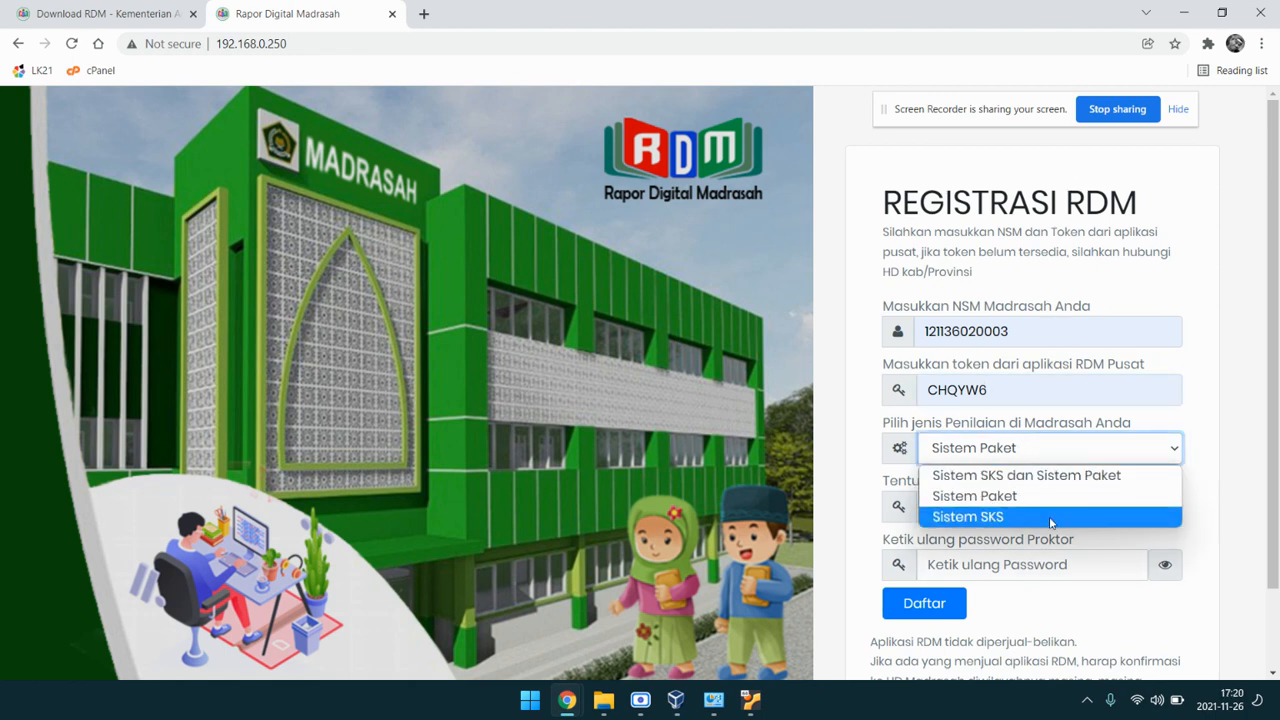
click(1075, 497)
Enter the proctor password in both password fields, check the entries, and submit the RDM registration.
click(1105, 506)
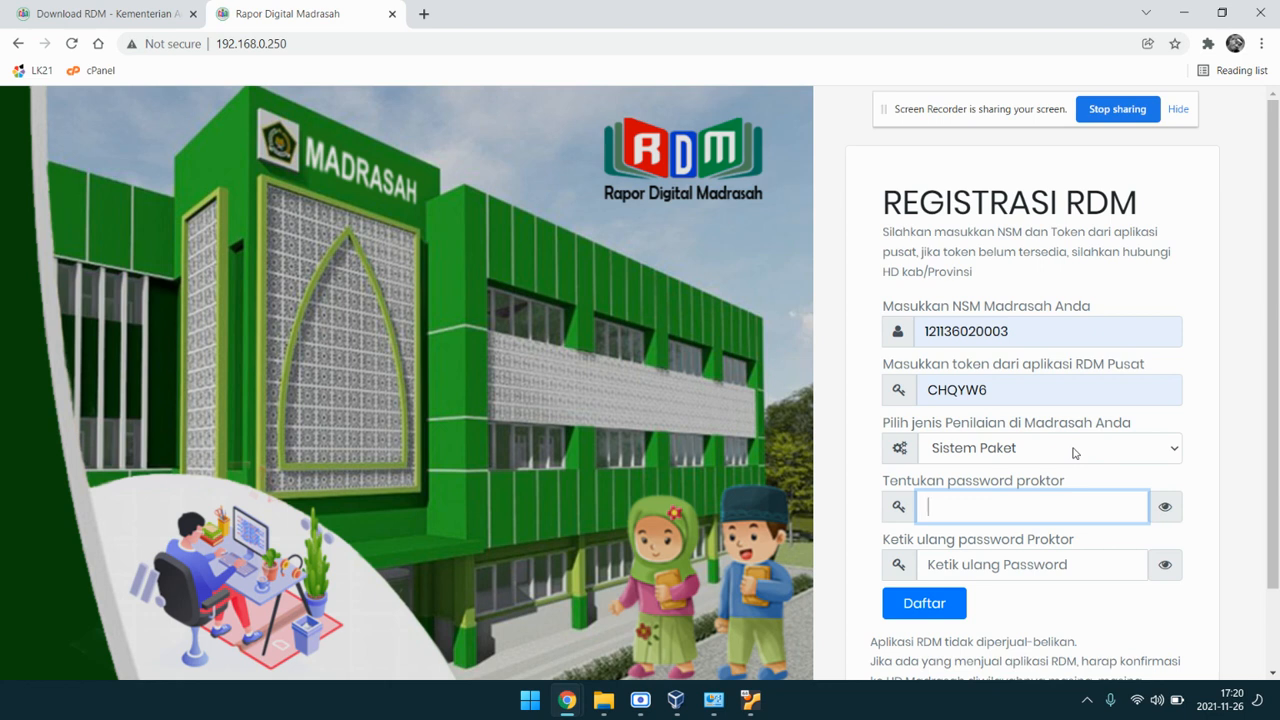
click(1165, 508)
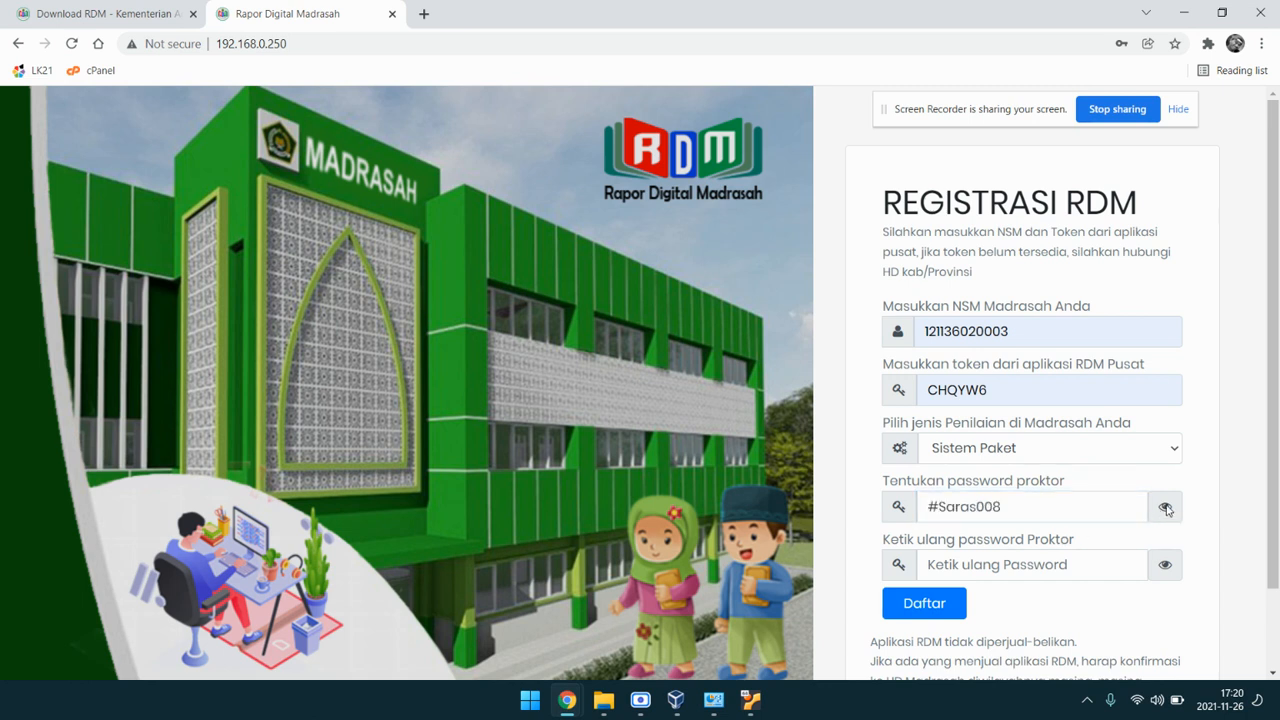
click(1009, 558)
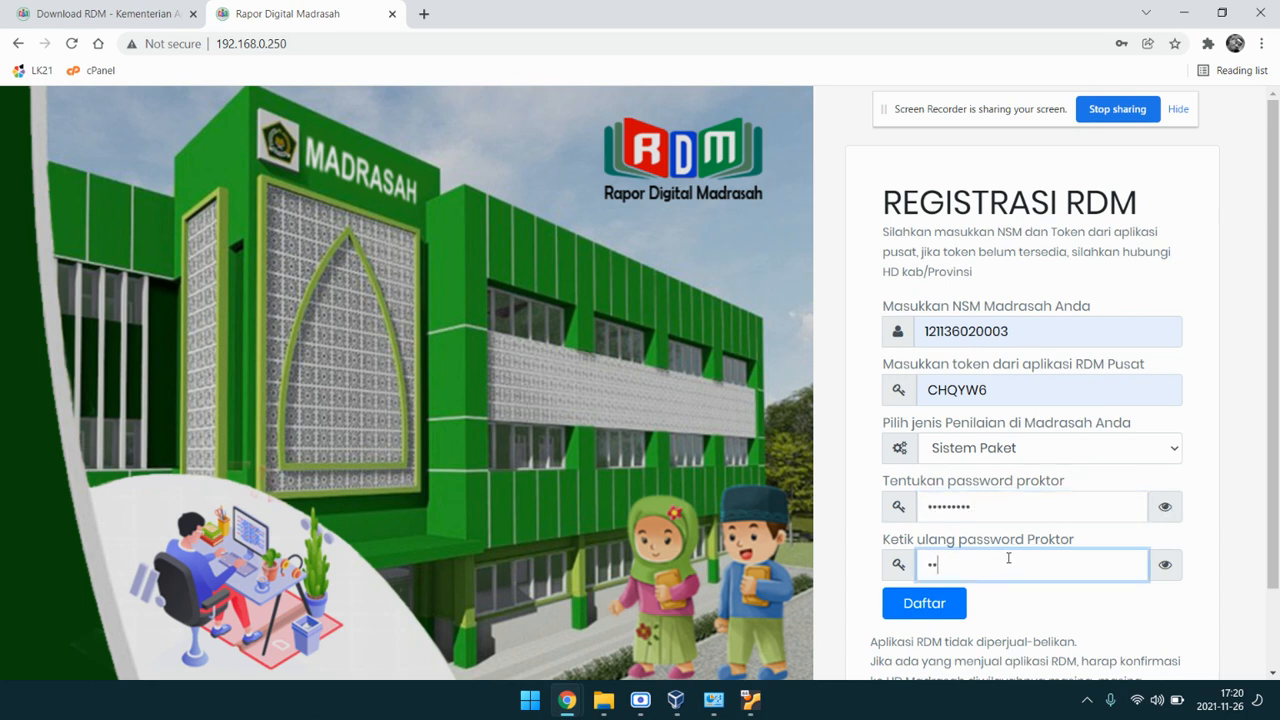
click(1164, 567)
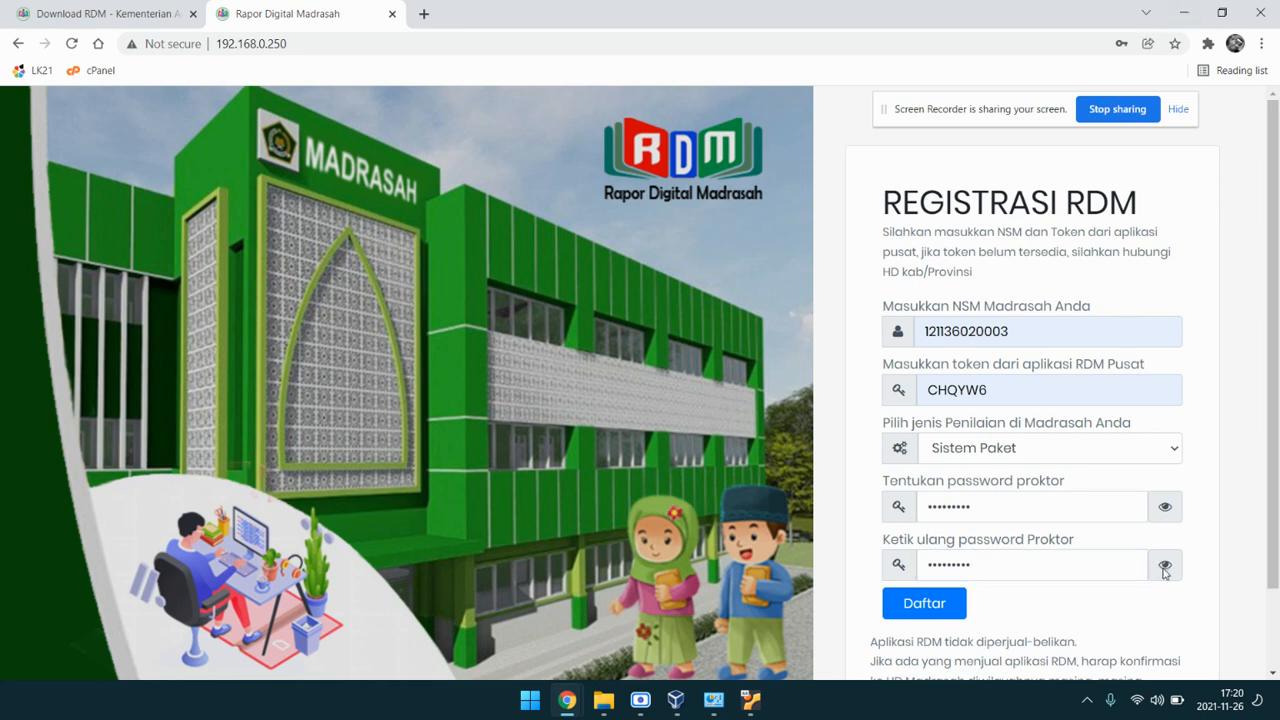
click(1165, 572)
click(1167, 517)
click(910, 612)
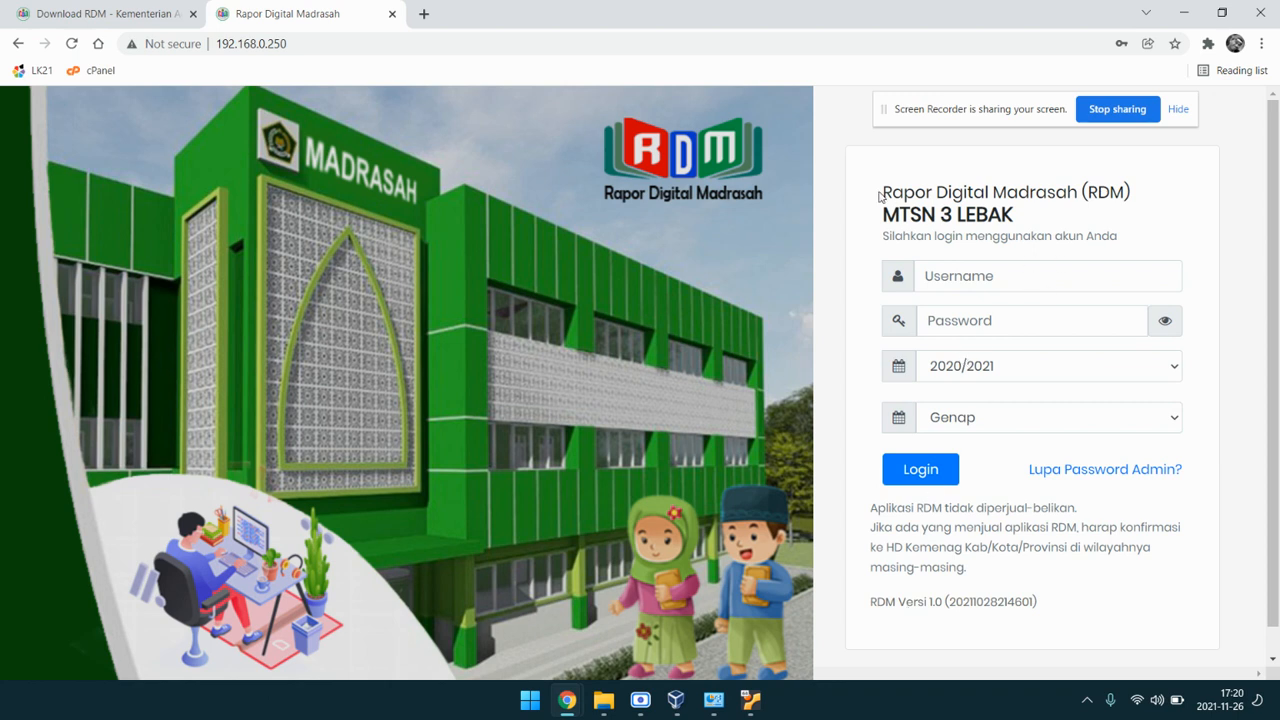
drag(880, 195, 1163, 196)
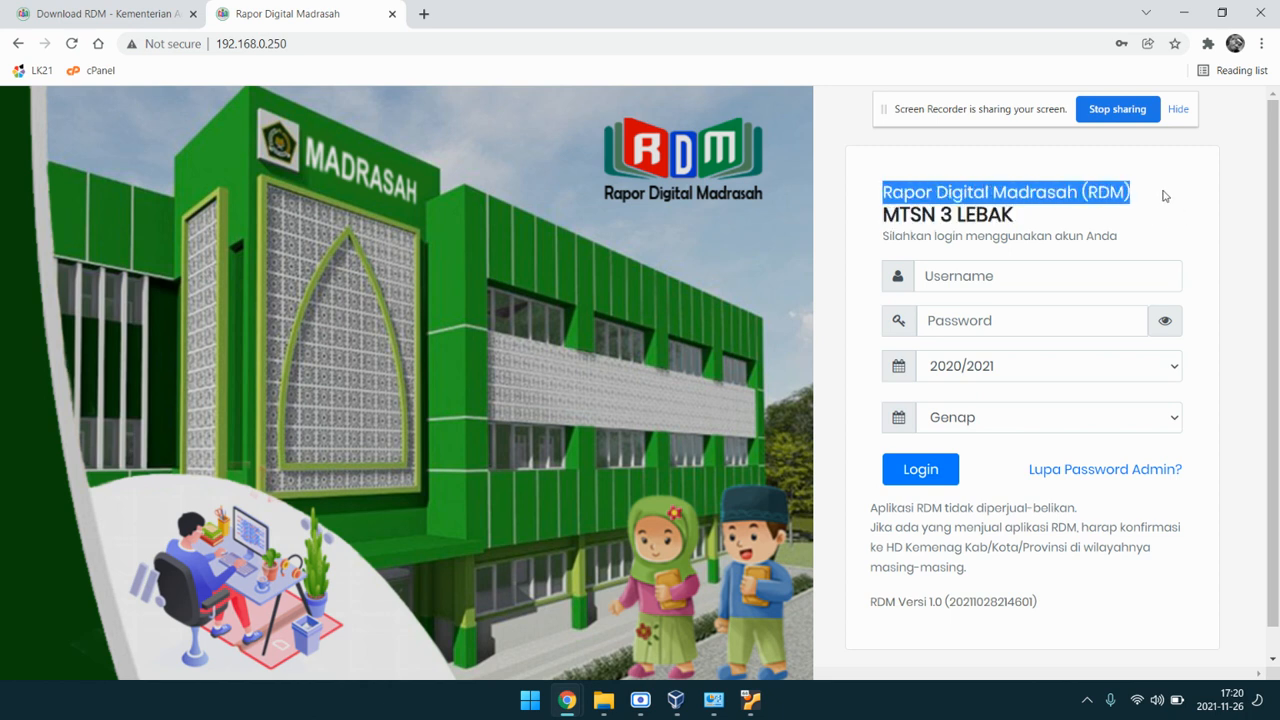
drag(882, 215, 1049, 229)
click(1048, 230)
drag(882, 216, 1021, 228)
click(1023, 229)
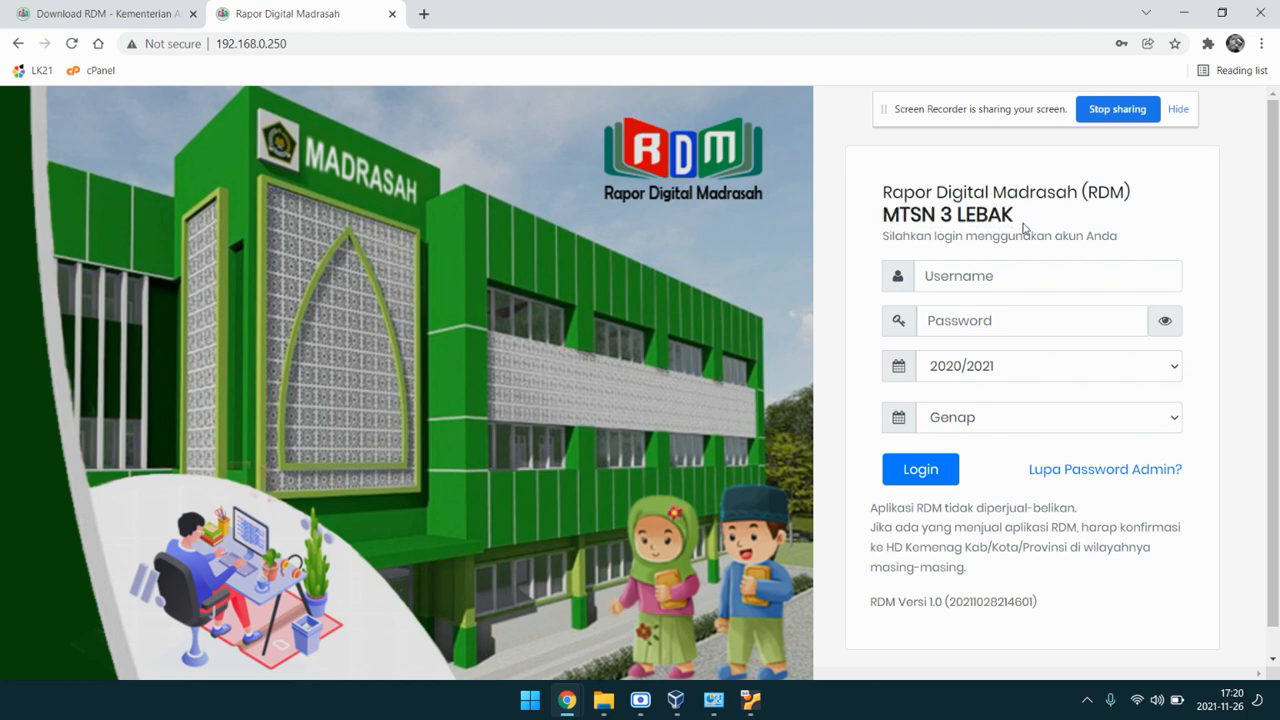
Enter the madrasah's NSM number as the username and the proctor password on the RDM login form.
click(1030, 276)
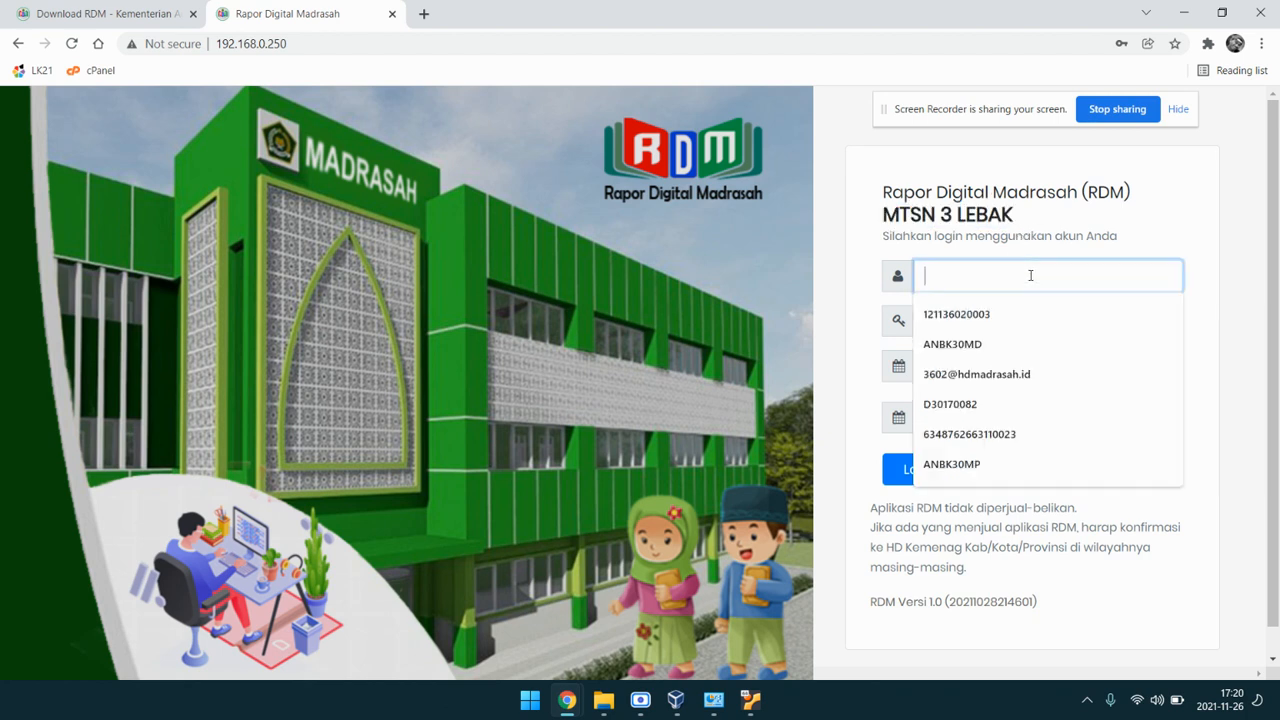
click(1050, 316)
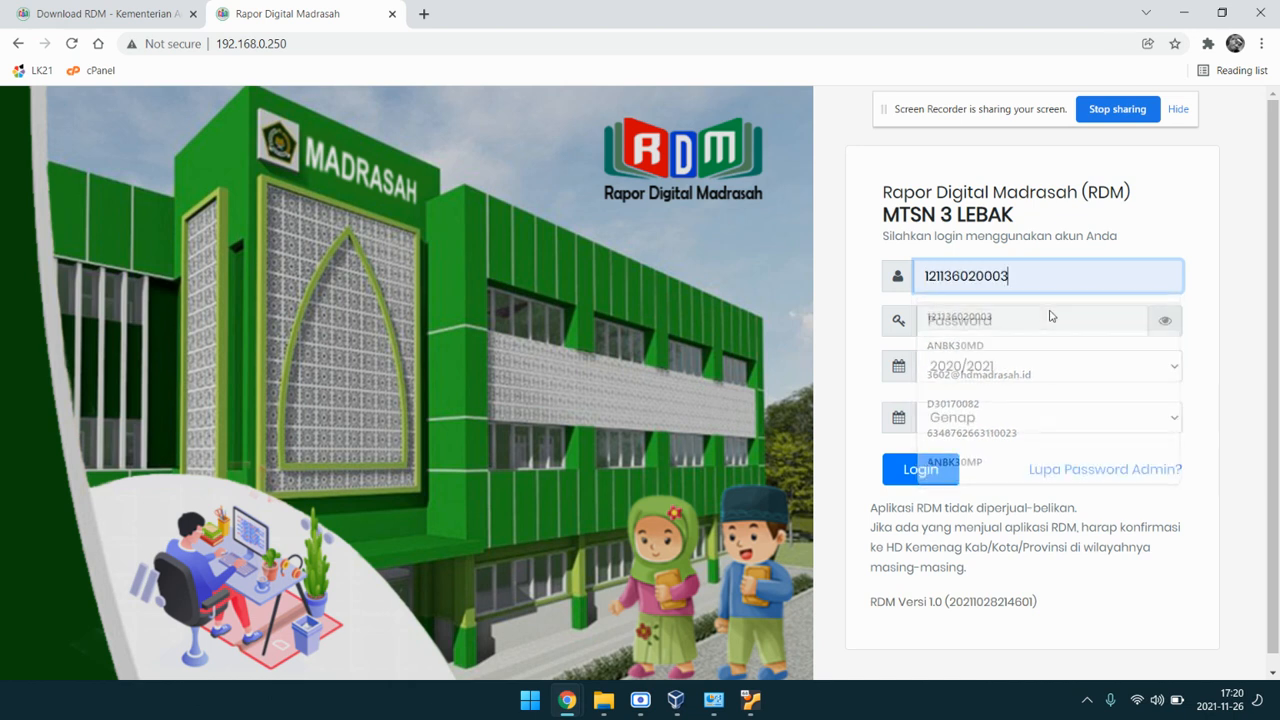
click(1048, 318)
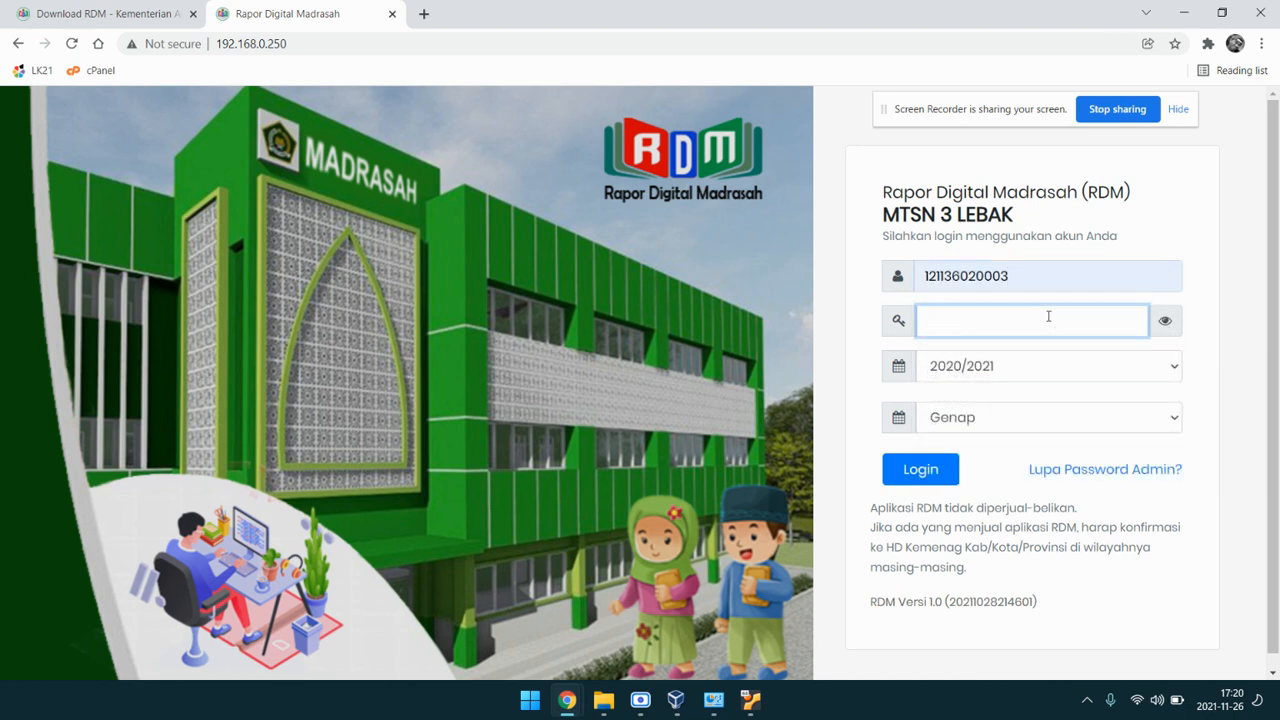
text(••••••••••)
Choose school year 2021/2022 and semester Ganjil, and log in to RDM.
click(1066, 374)
click(1064, 413)
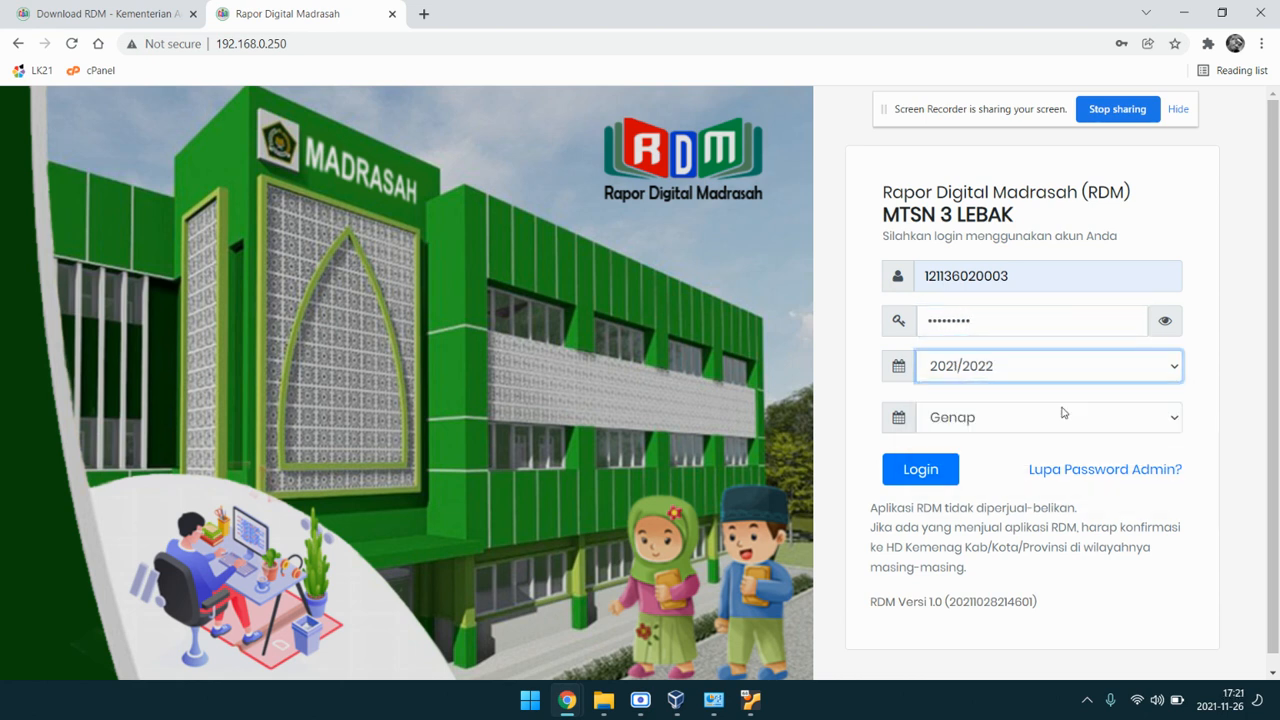
click(1064, 416)
click(1056, 463)
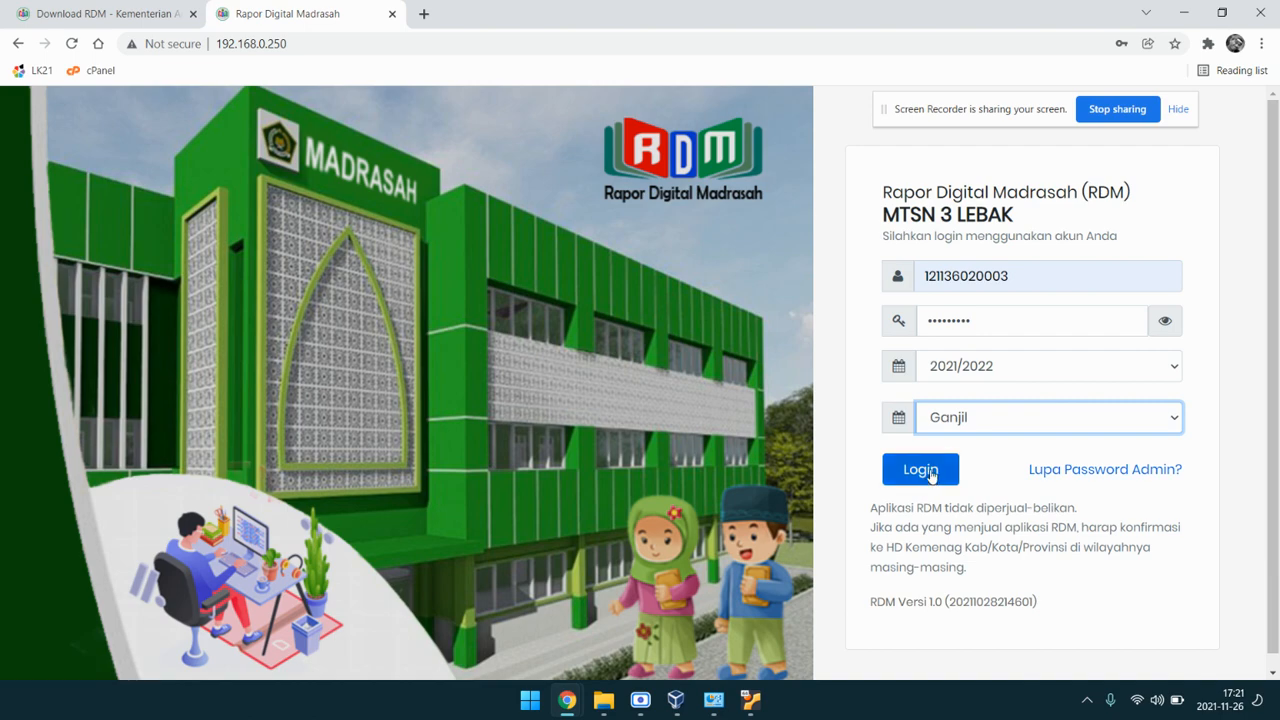
click(931, 474)
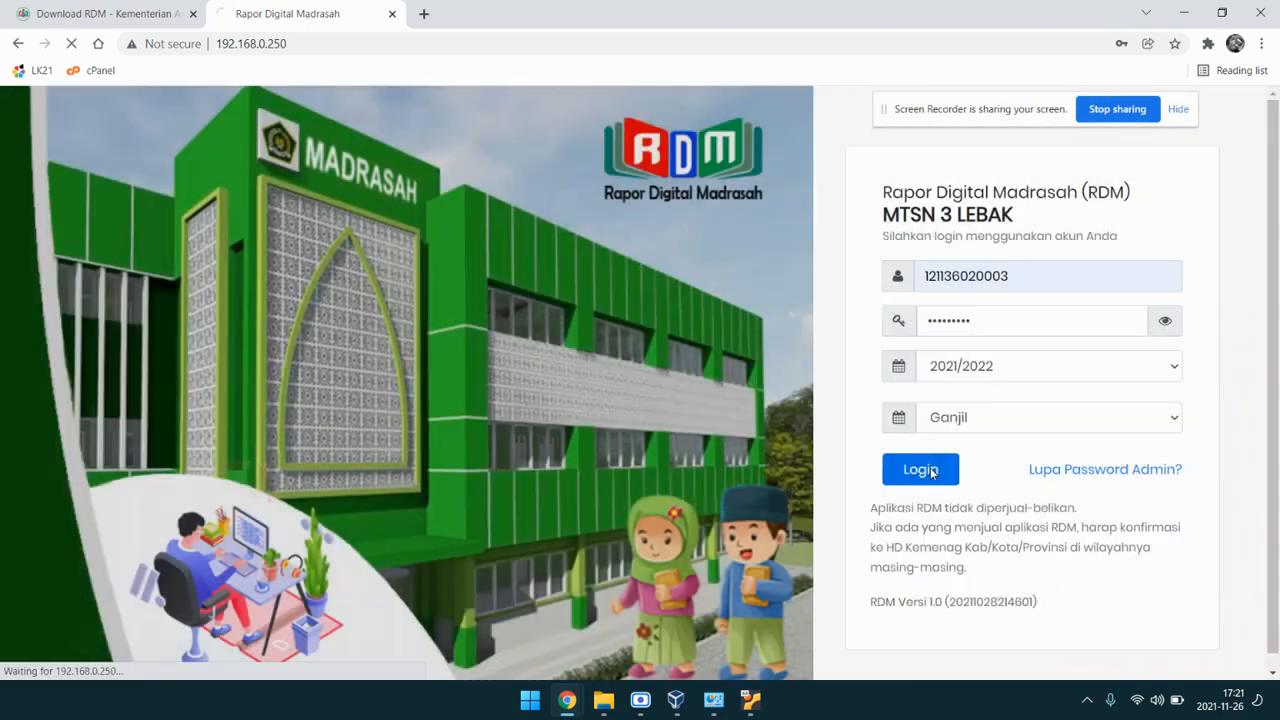
click(932, 470)
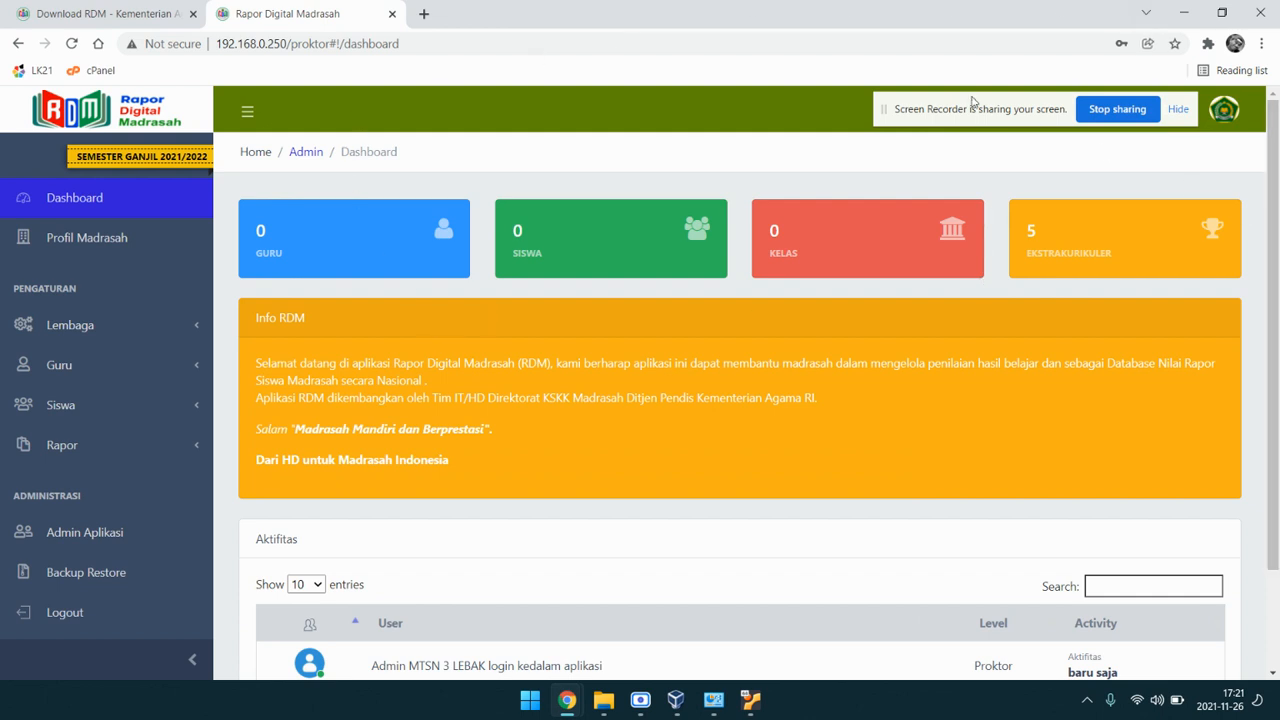
Log out of the madrasah's proctor account in RDM.
drag(977, 109, 843, 102)
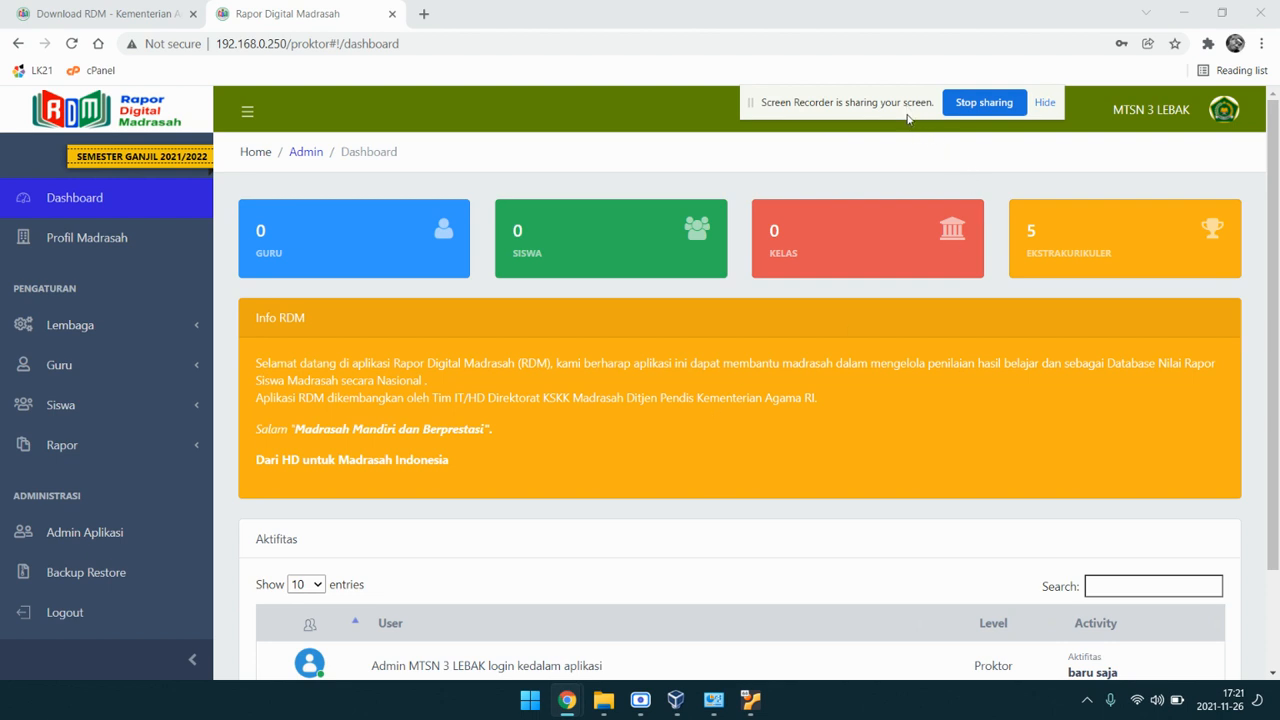
drag(908, 110, 913, 152)
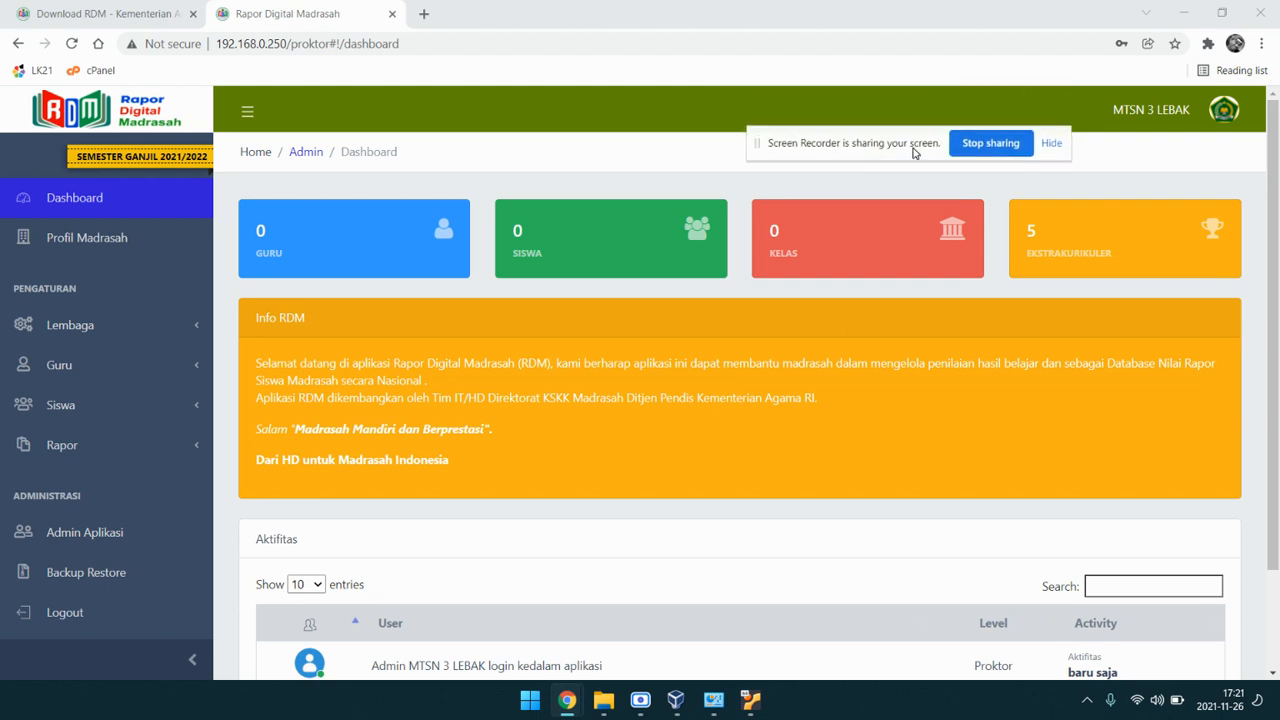
click(1224, 110)
click(1150, 262)
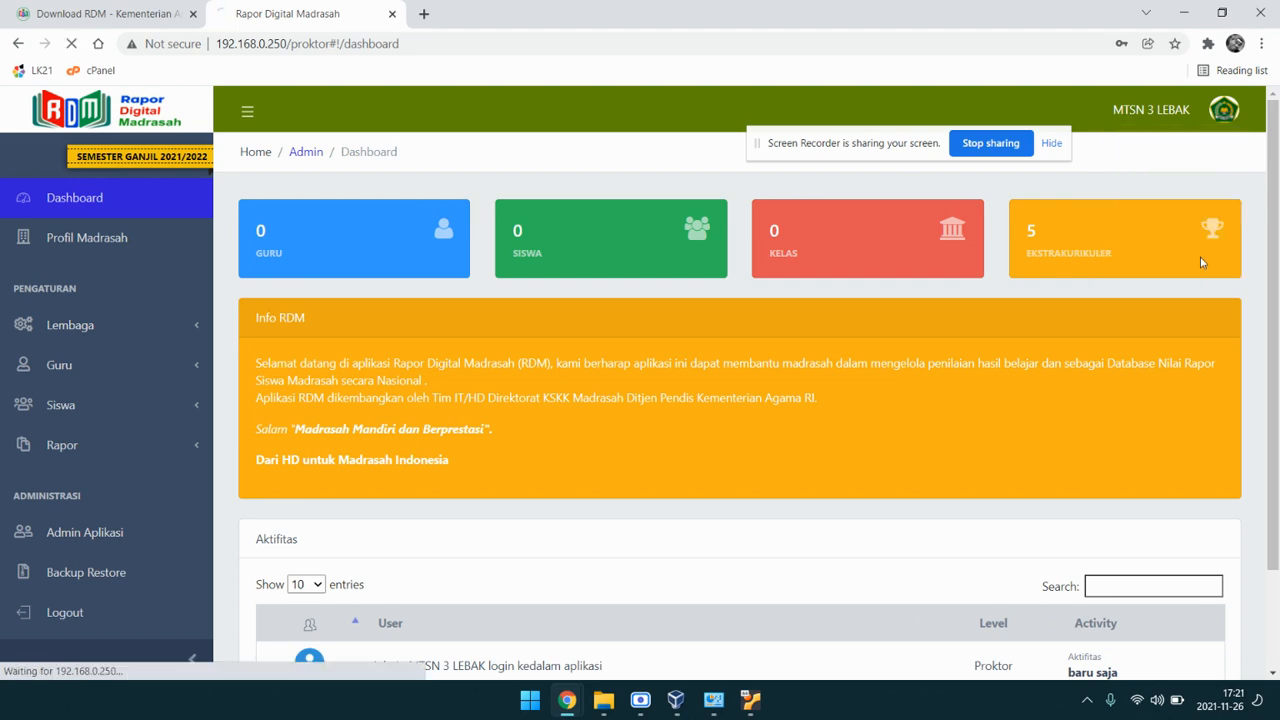